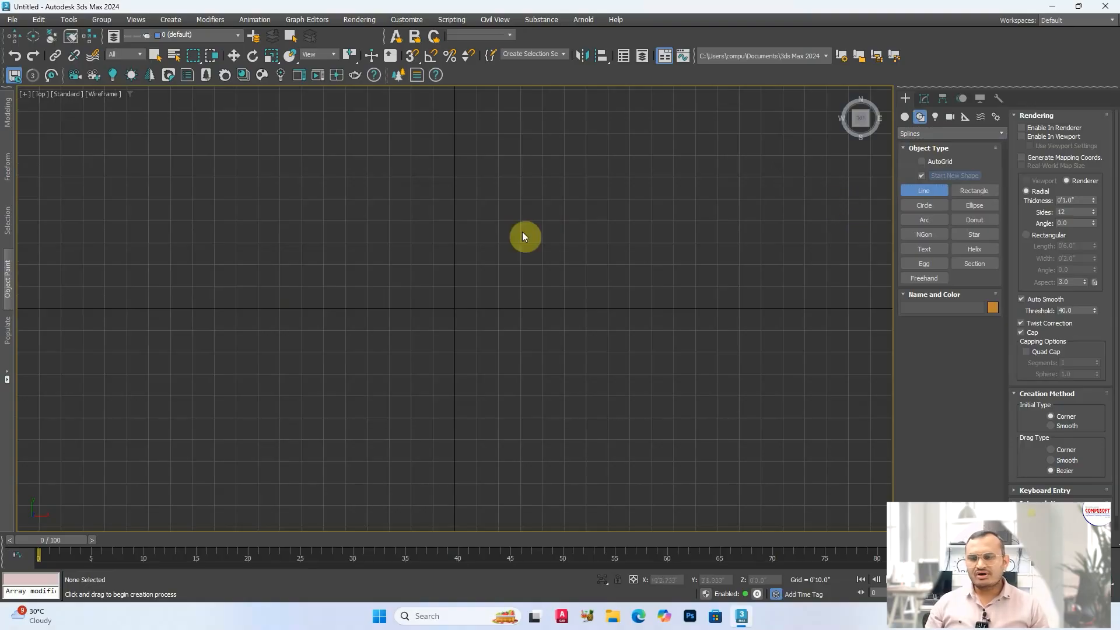
Start a line in the empty Top view with five corner vertices joined by straight segments at free angles.
left_click(312, 185)
left_click(299, 435)
left_click(417, 418)
left_click(405, 338)
left_click(470, 328)
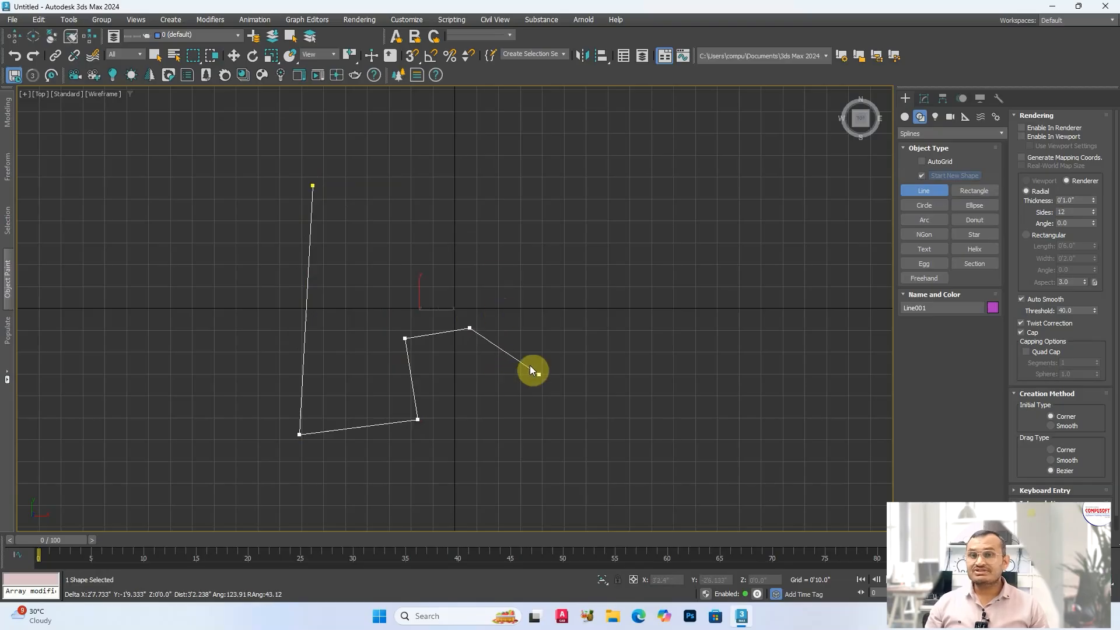
Continue the line with straight segments constrained to horizontal and vertical, finish it as an open spline, and switch to the Move tool.
left_click(623, 322, "shift")
left_click(617, 157, "shift")
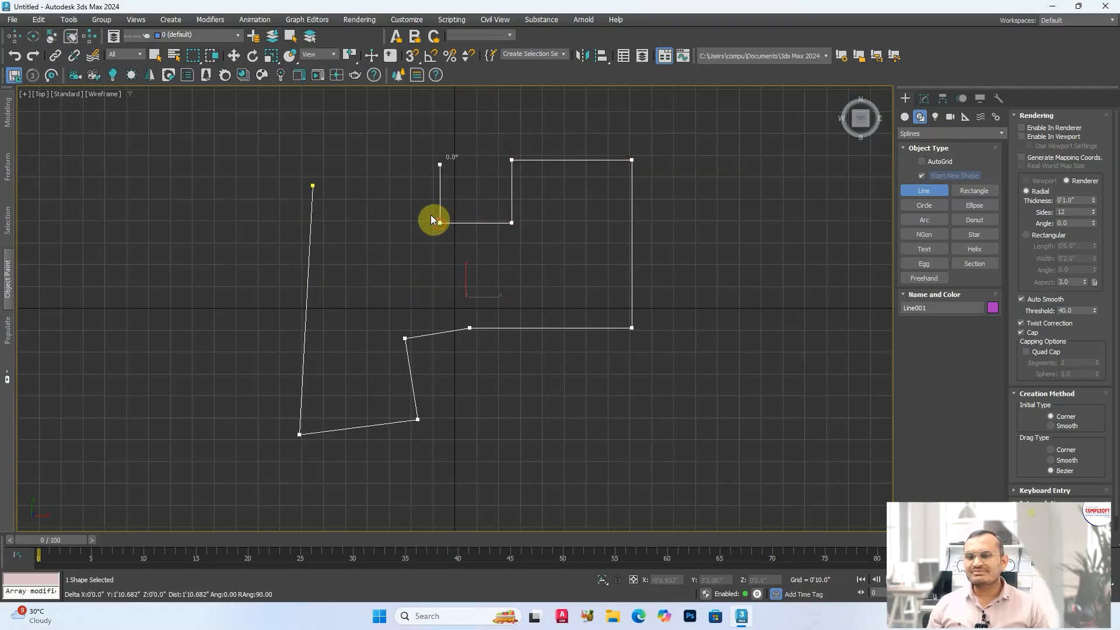
left_click(431, 214, "shift")
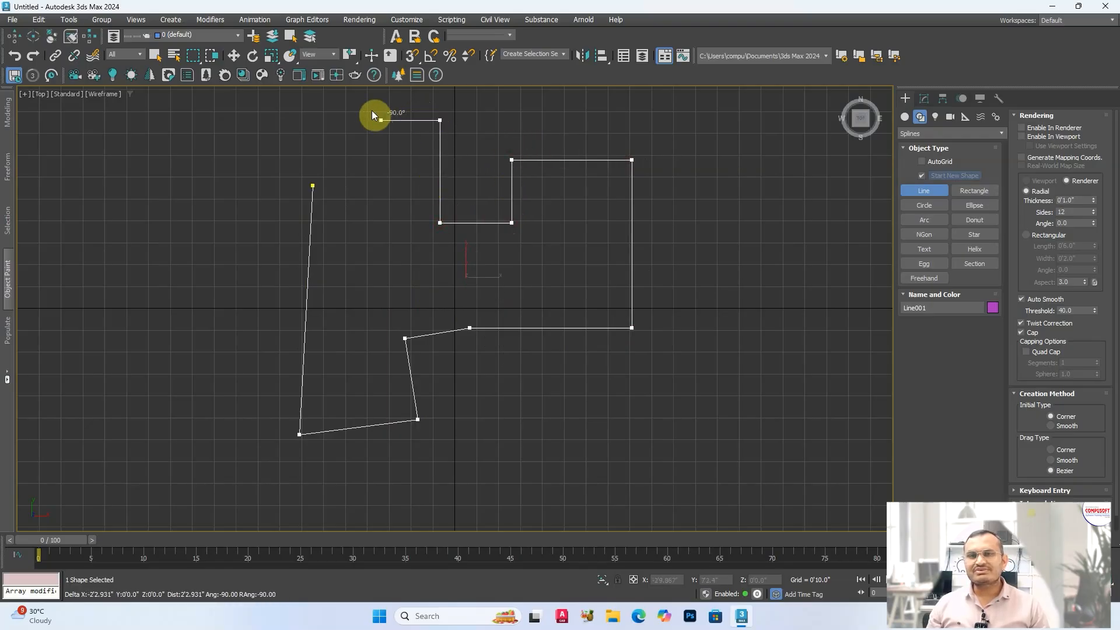
scroll(362, 283, "down", 3)
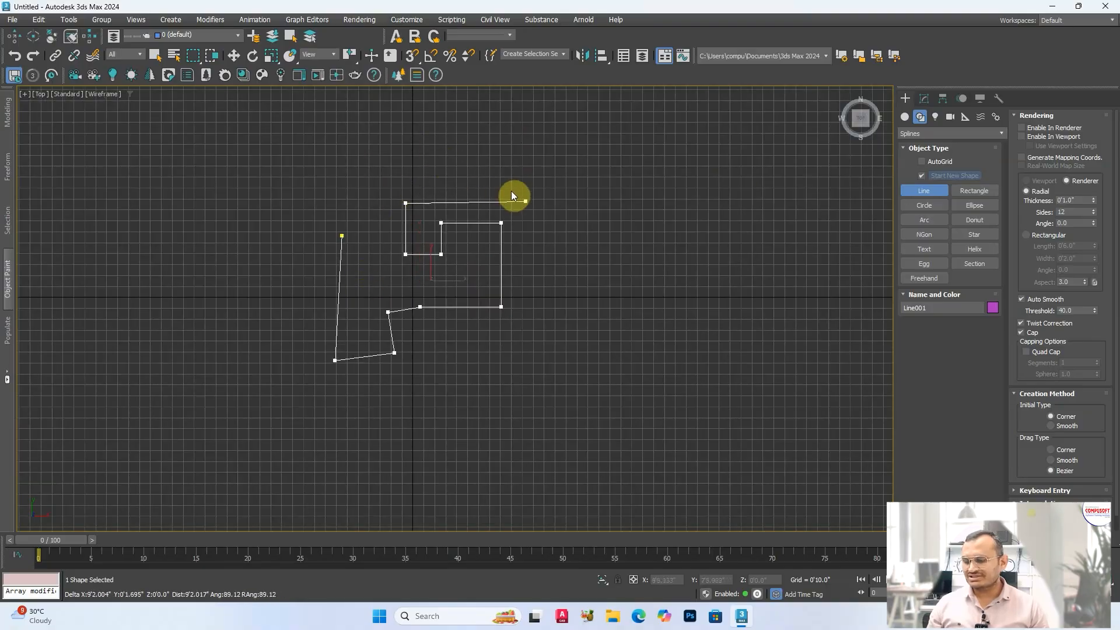
left_click(548, 191, "shift")
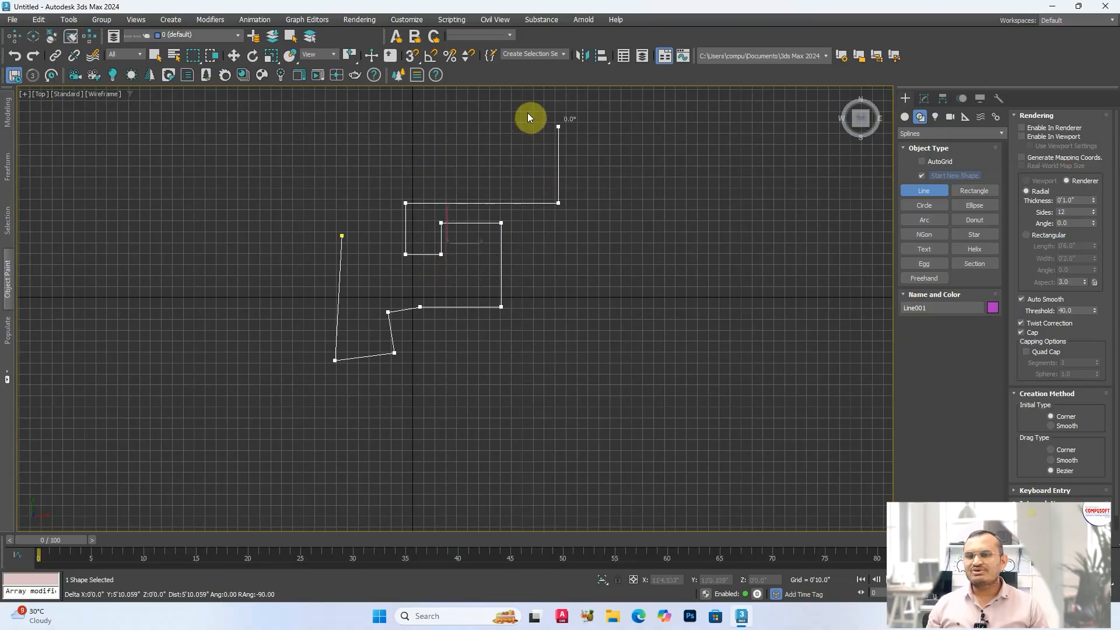
left_click(555, 119, "shift")
left_click(361, 123, "shift")
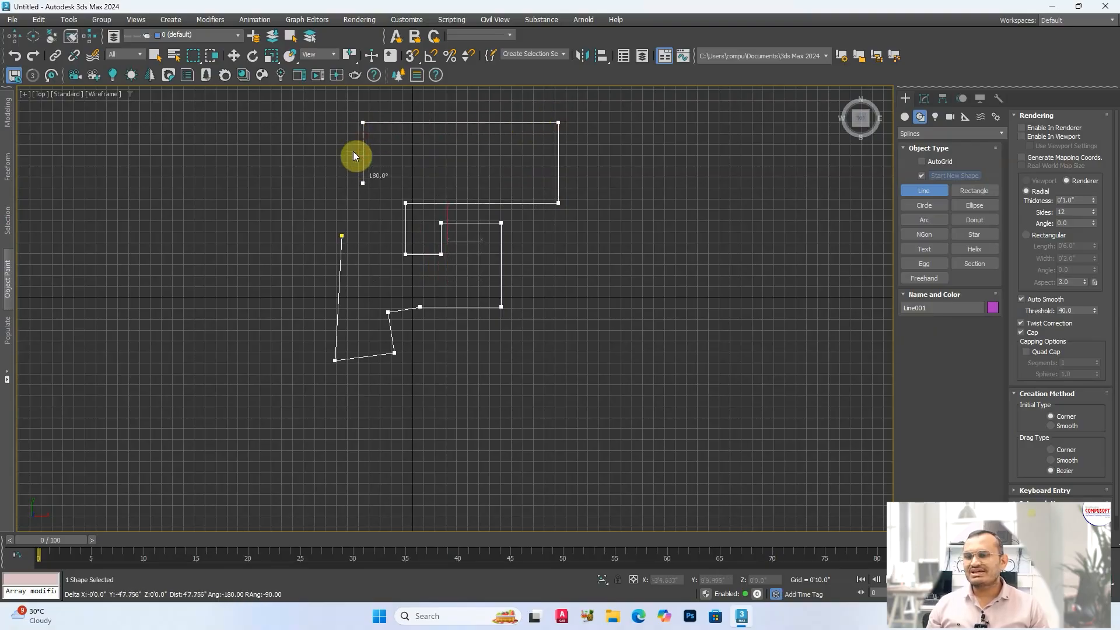
left_click(363, 190, "shift")
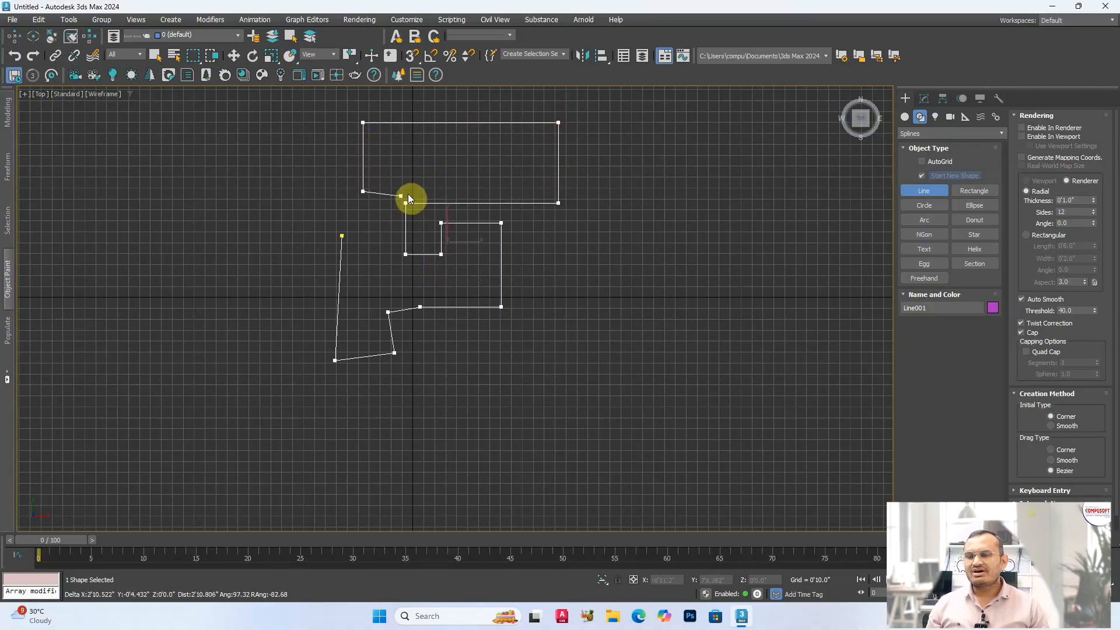
right_click(380, 180)
middle_click_drag(537, 275, 252, 262)
key("w")
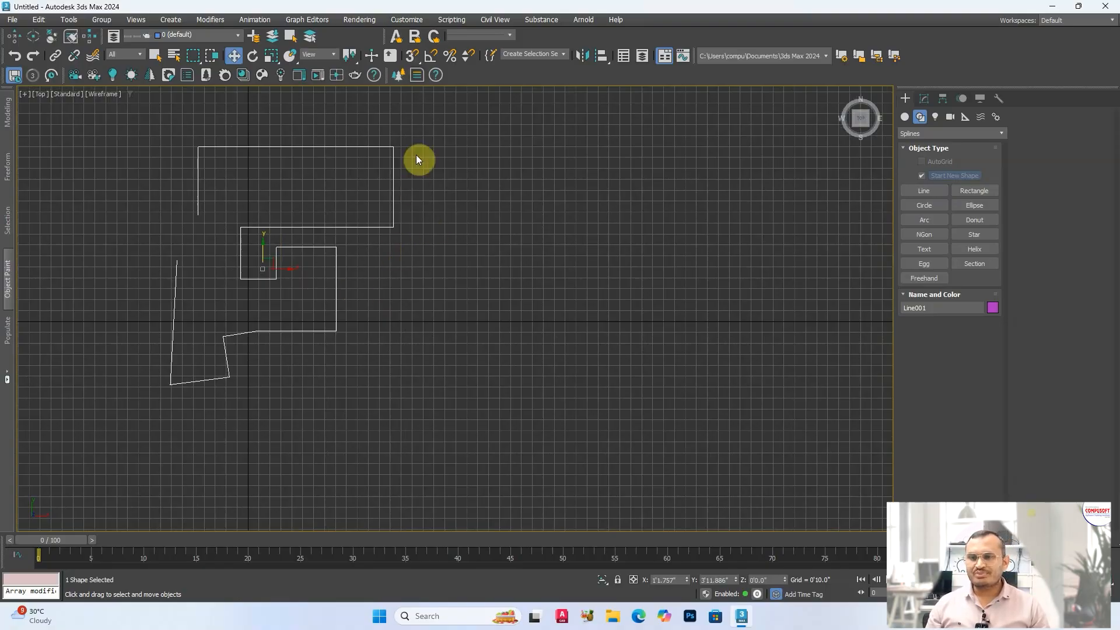
Check the snap types in the Grid and Snap Settings, keeping Grid Points, and turn 3D snapping on.
right_click(412, 58)
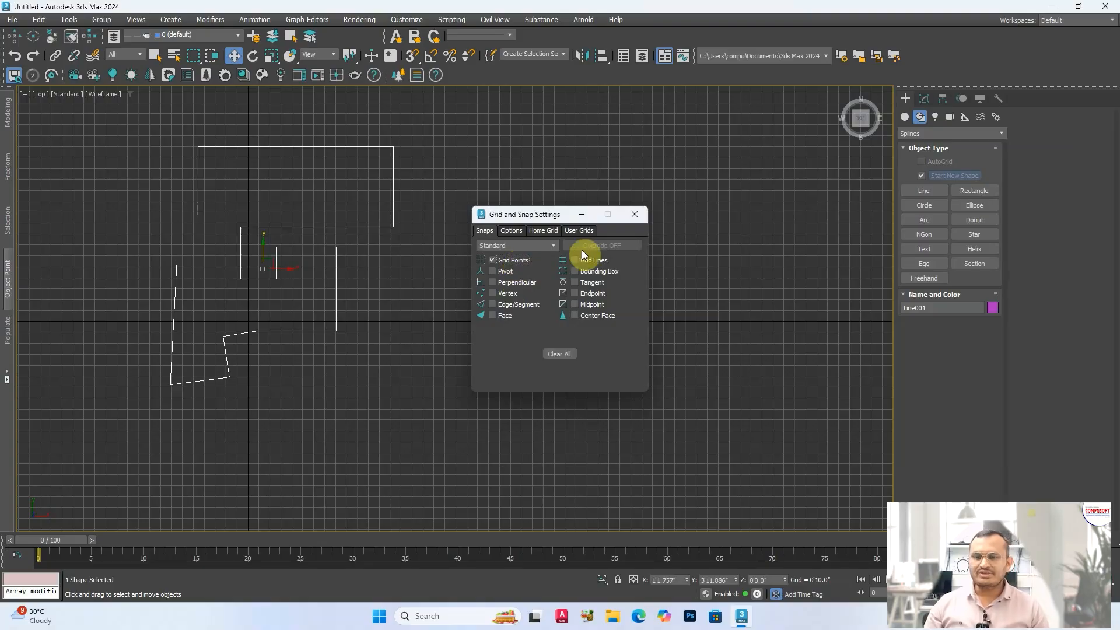
left_click(632, 215)
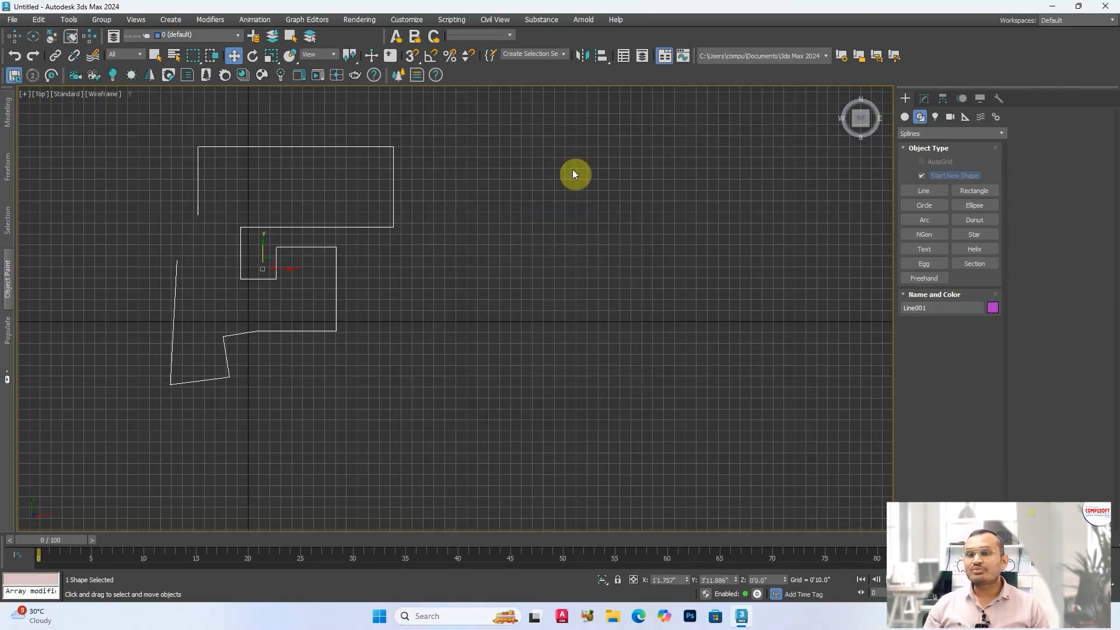
left_click(412, 55)
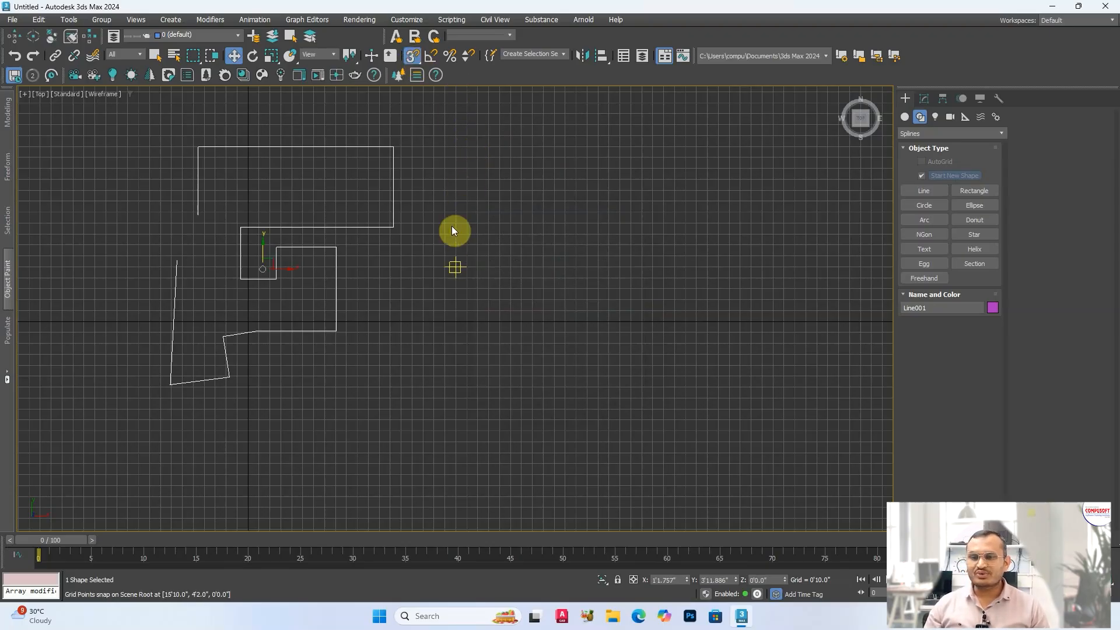
left_click(411, 55)
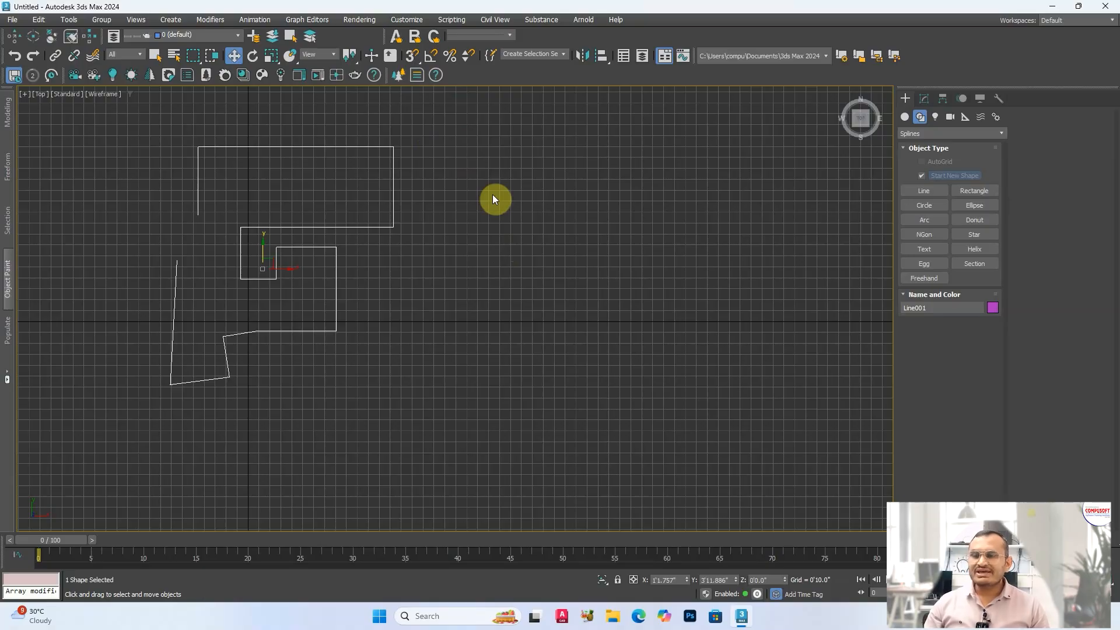
key("s")
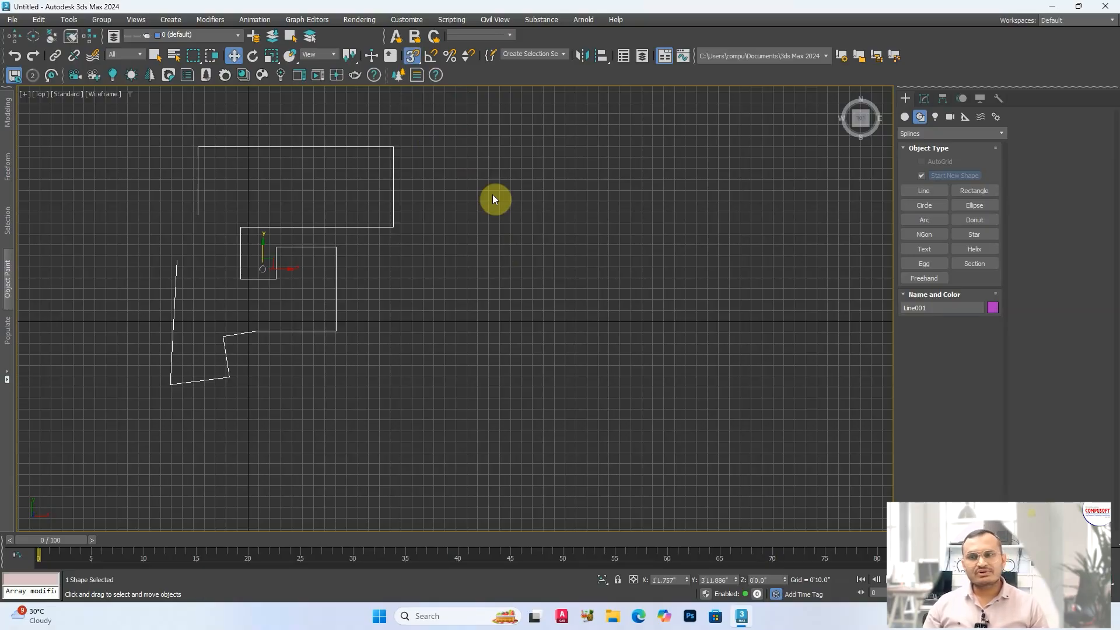
key("s")
key("s")
key("s")
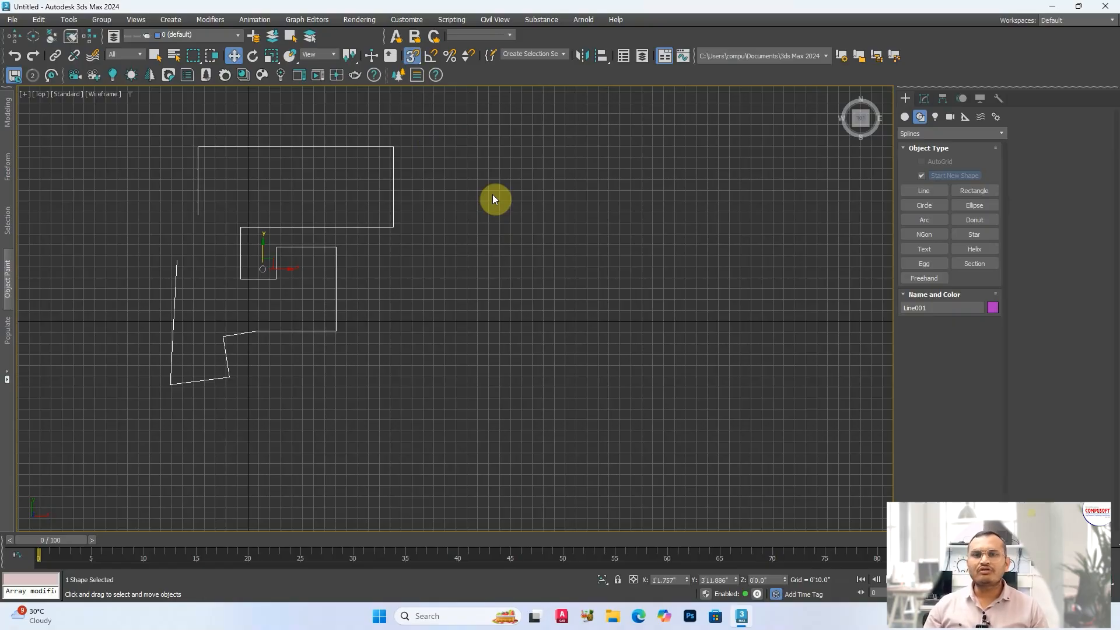
key("s")
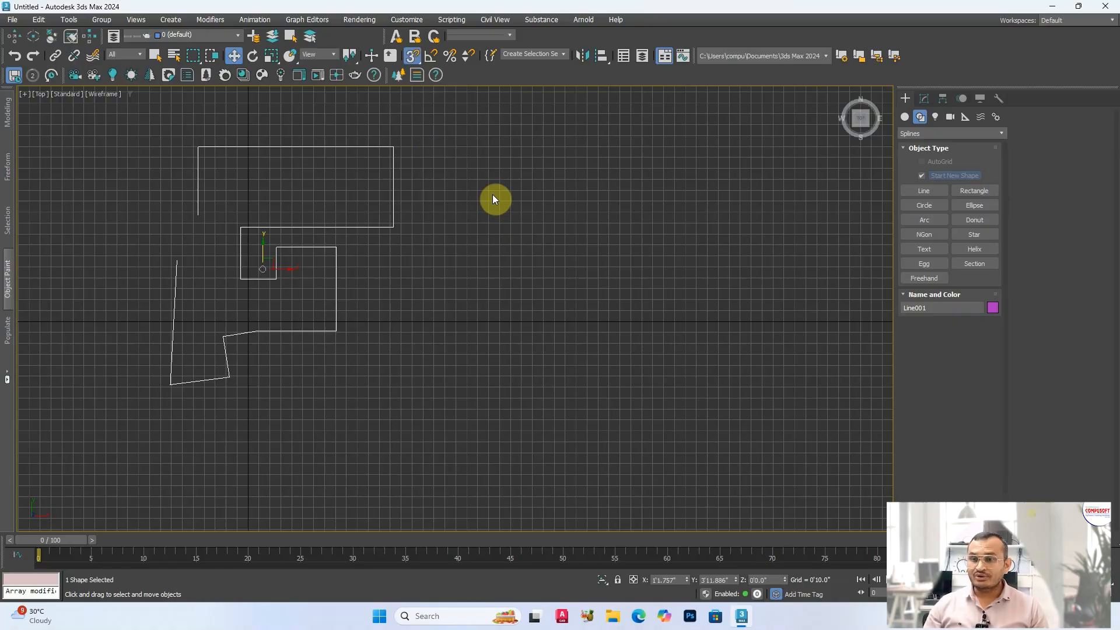
Draw an open stepped line with horizontal and vertical segments beside the first spline, snapping every vertex to the grid points.
left_click(920, 192)
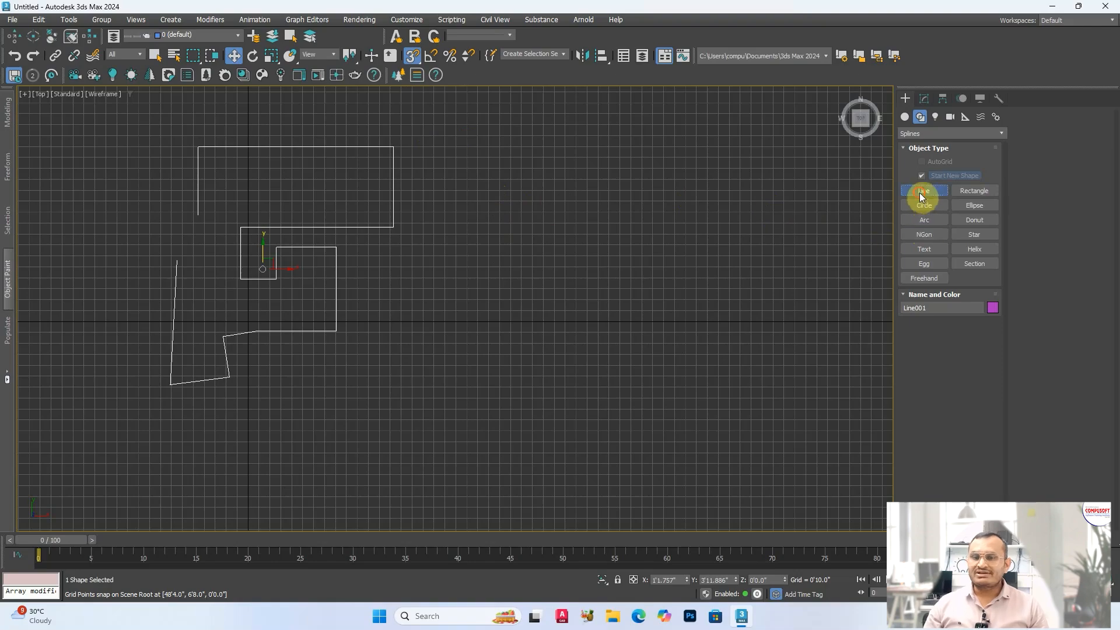
left_click(477, 147)
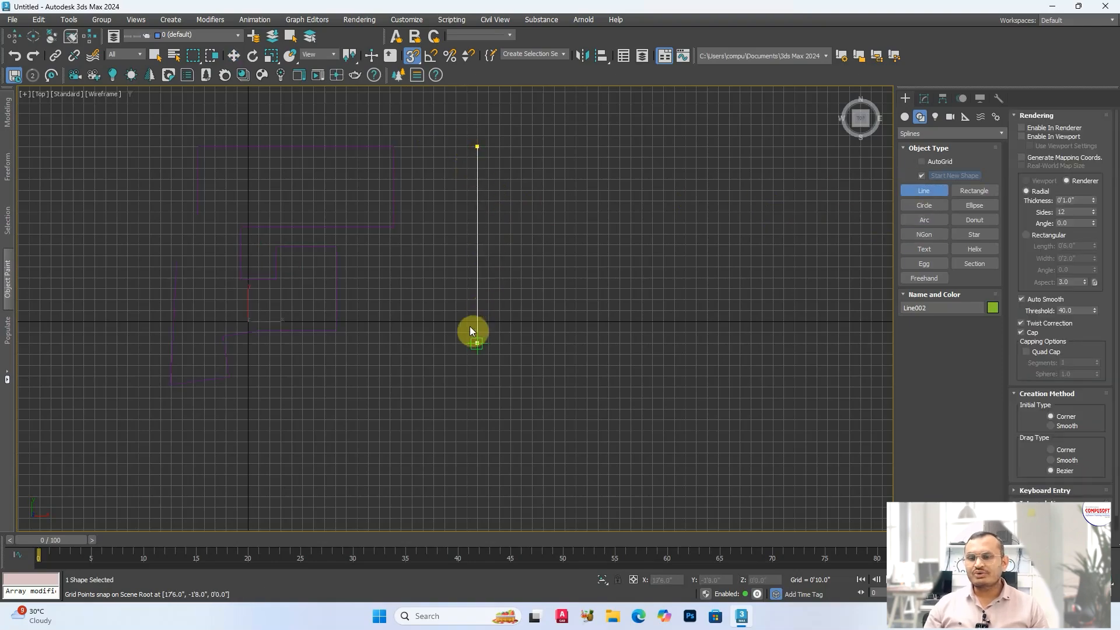
left_click(477, 343)
left_click(652, 342)
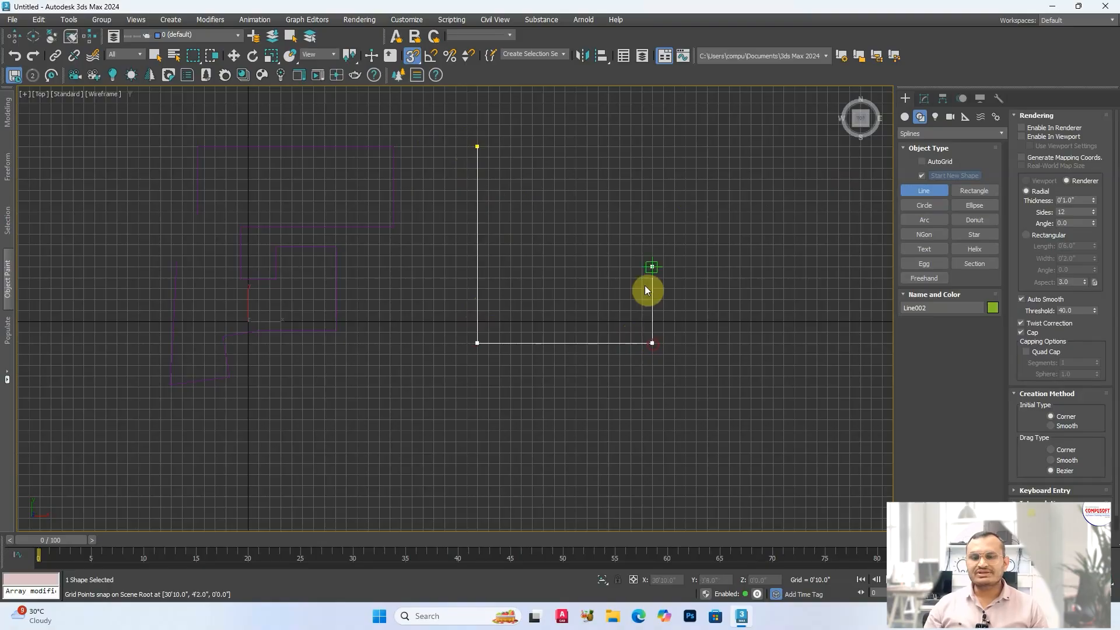
left_click(652, 212)
left_click(762, 212)
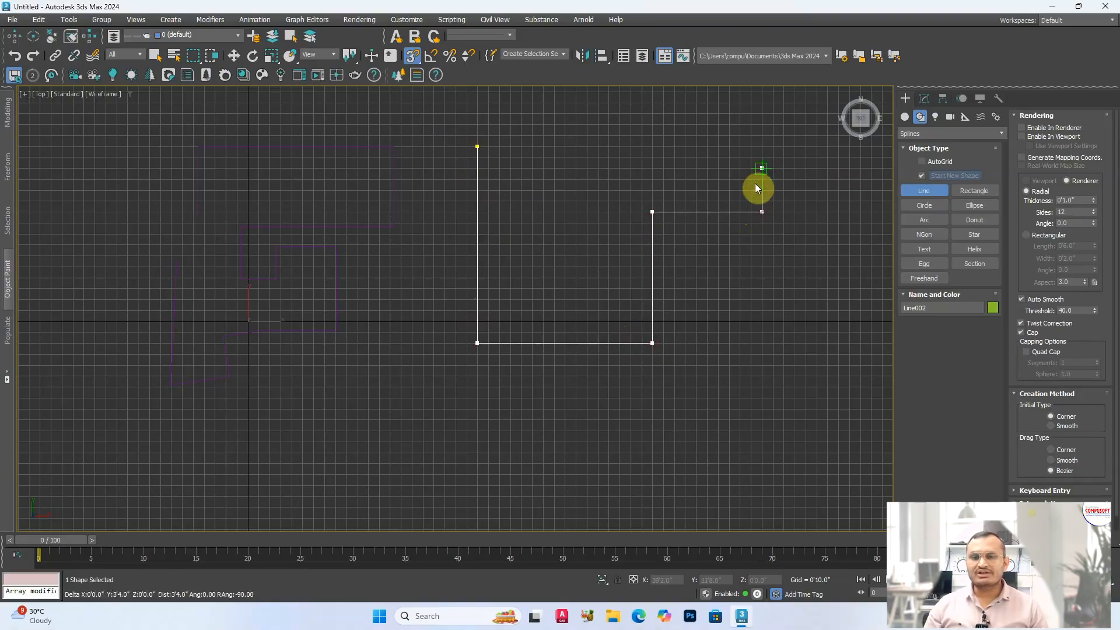
left_click(760, 146)
left_click(574, 146)
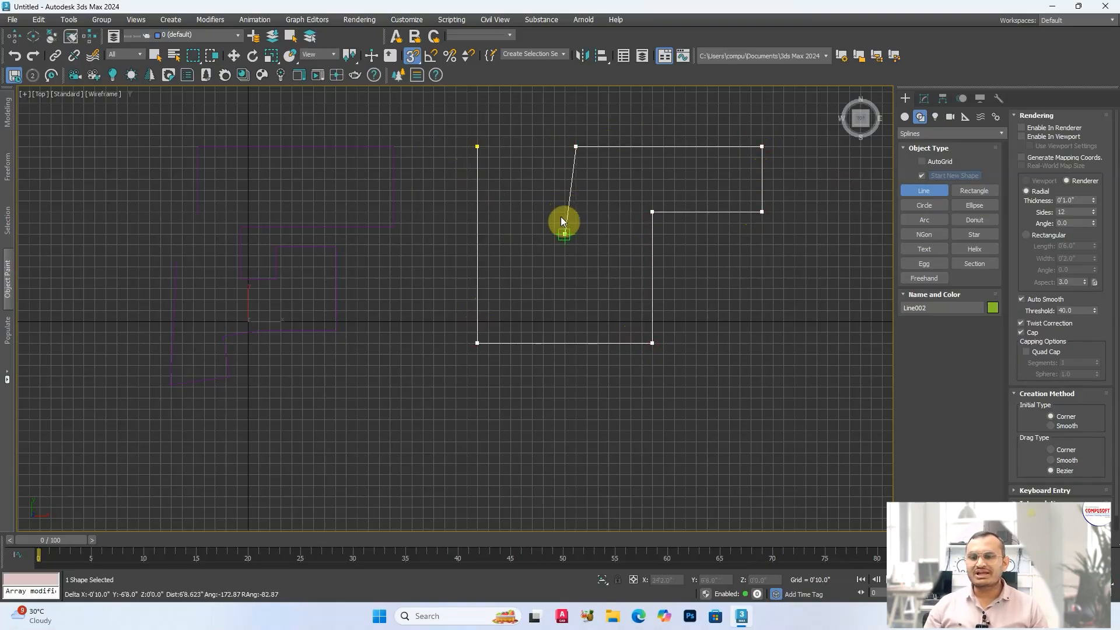
left_click(574, 233)
scroll(551, 235, "down", 2)
middle_click_drag(557, 238, 396, 232)
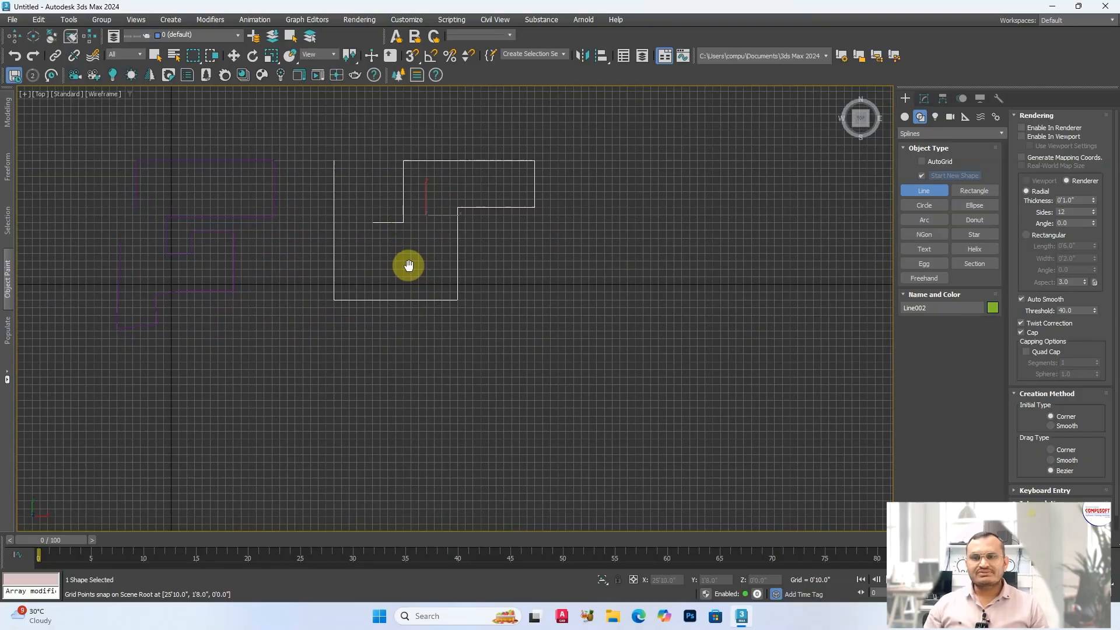
Set the line's drag type to Corner and draw an open zigzag line of ten vertices beside the stepped line.
scroll(632, 233, "down", 2)
middle_click_drag(642, 233, 532, 227)
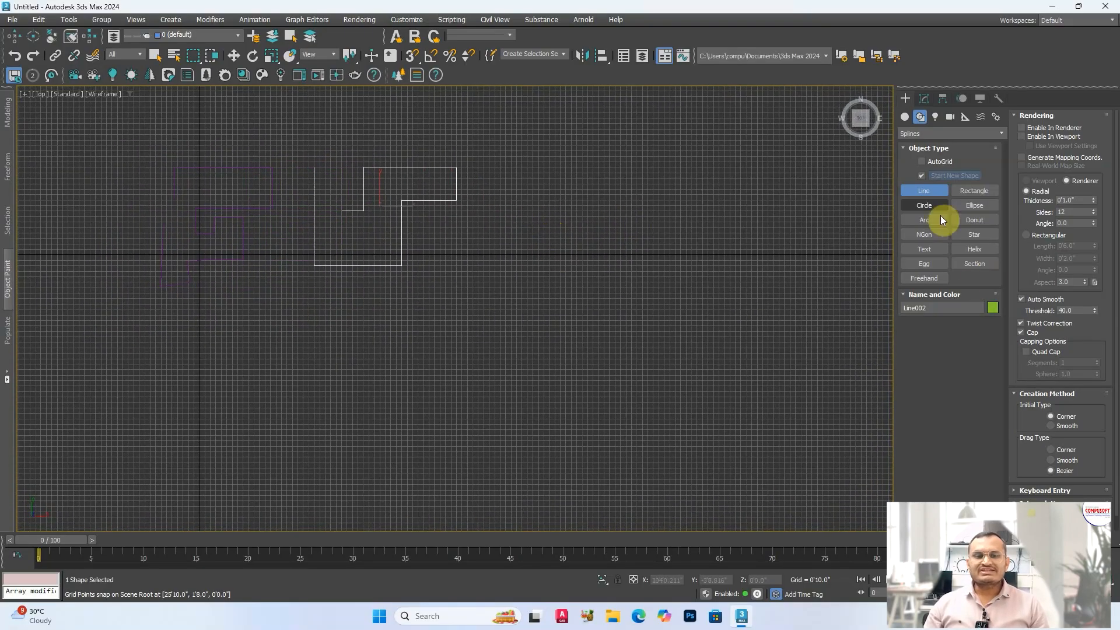
left_click(918, 192)
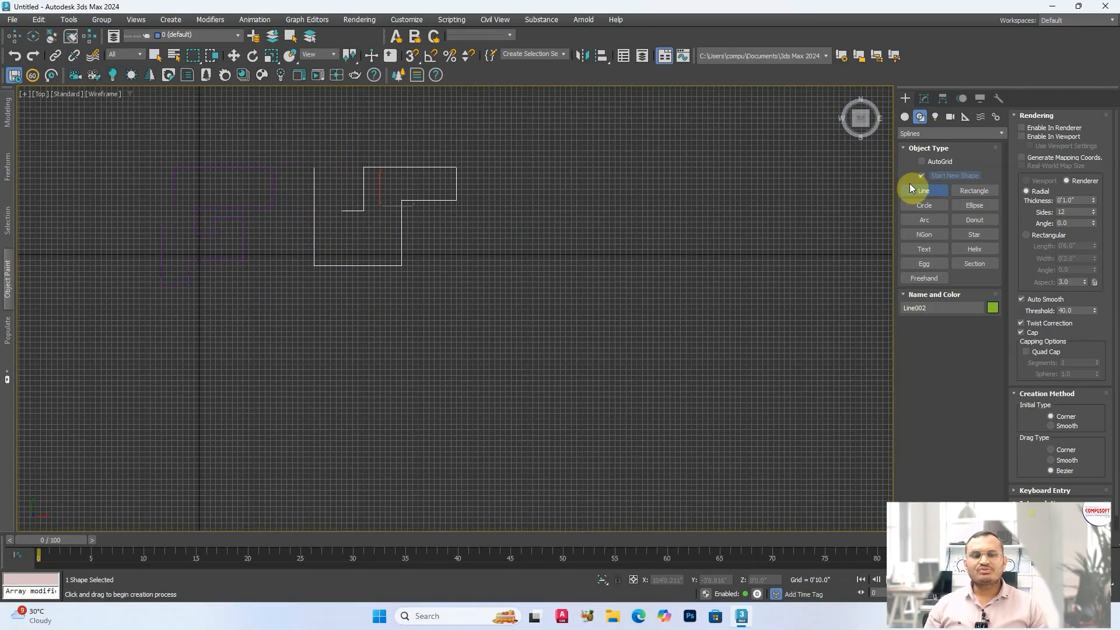
left_click_drag(1015, 361, 1001, 270)
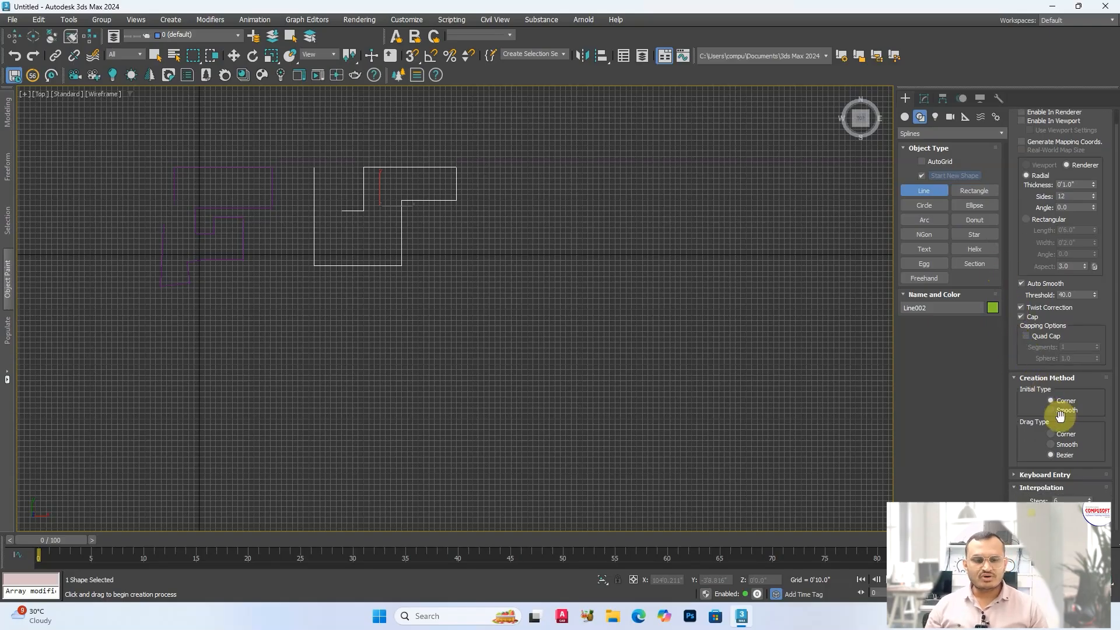
left_click(1059, 427)
left_click(521, 264)
left_click(553, 362)
left_click(606, 337)
left_click(592, 296)
left_click(659, 284)
left_click(669, 236)
left_click(603, 218)
left_click(602, 249)
left_click(545, 178)
left_click(534, 219)
right_click(535, 218)
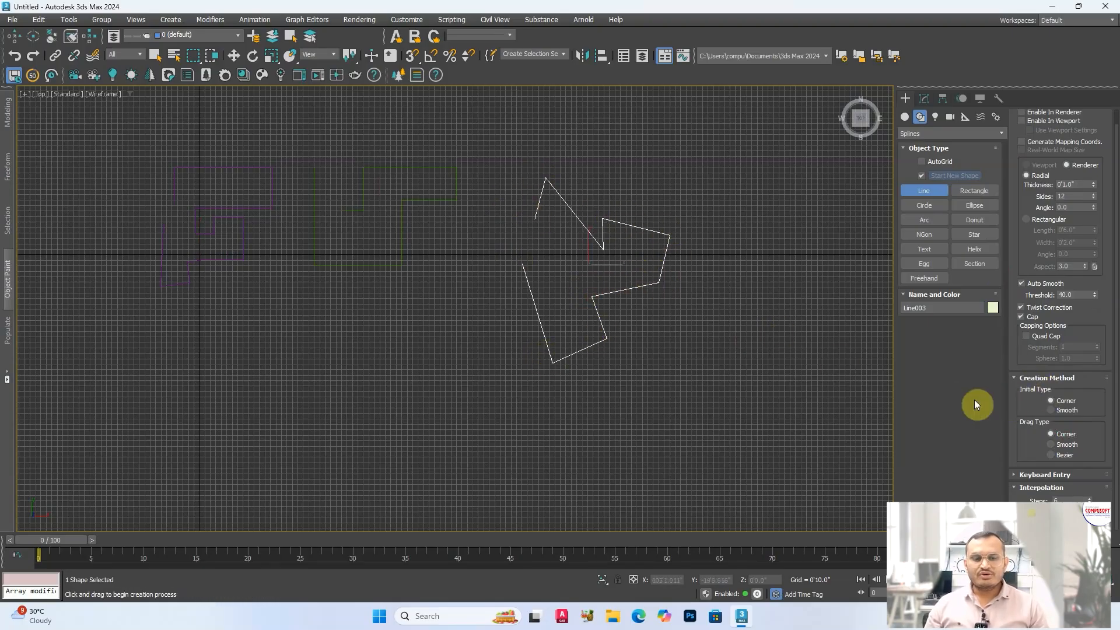
Set the drag type to Smooth and draw an open line mixing corner and smooth curved vertices beside the zigzag line.
left_click(1063, 445)
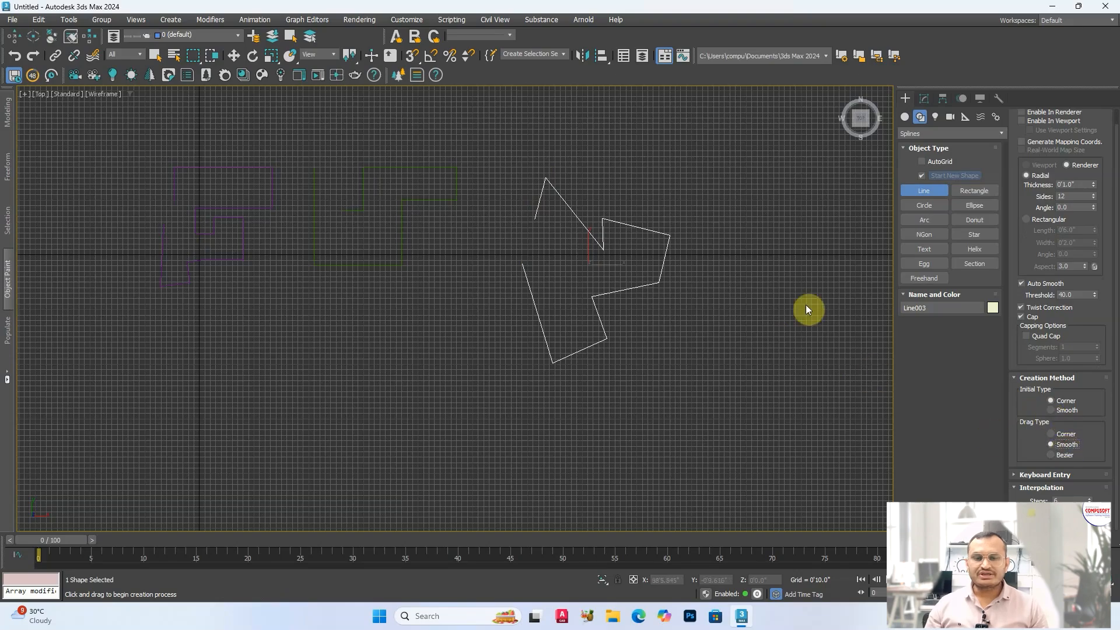
middle_click_drag(764, 282, 647, 270)
left_click(653, 184)
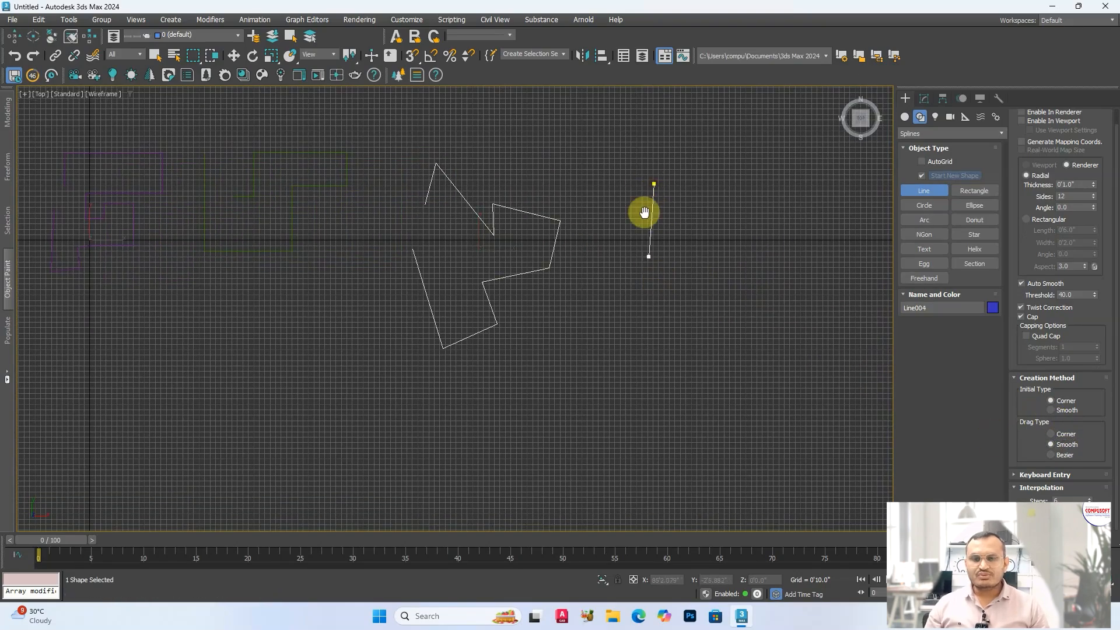
left_click(649, 318)
left_click_drag(728, 272, 727, 294)
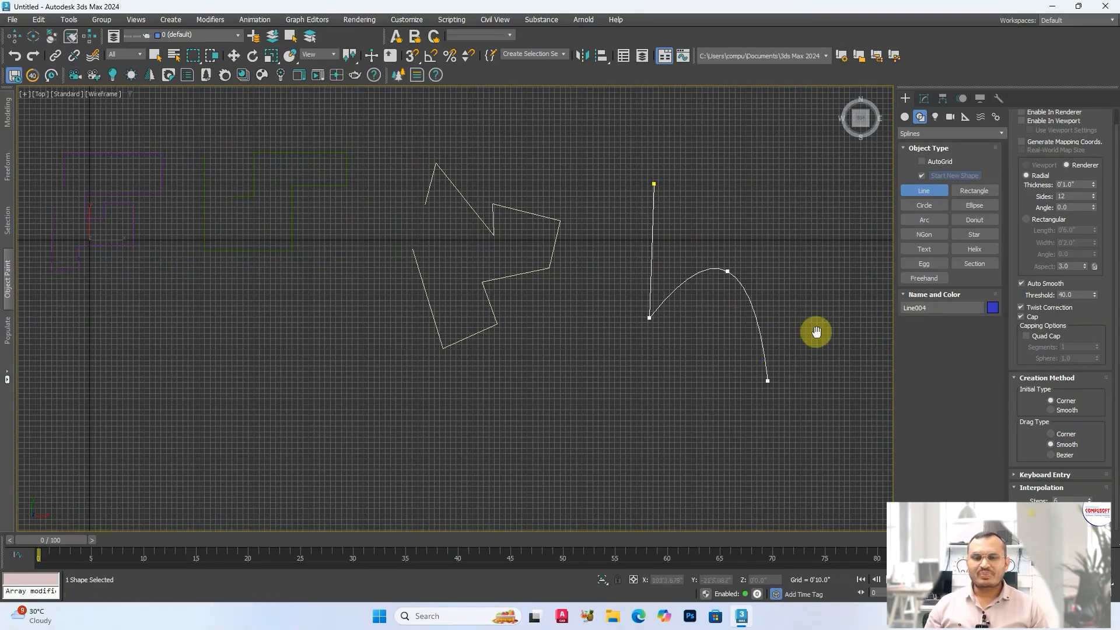
left_click(763, 174)
left_click(739, 146)
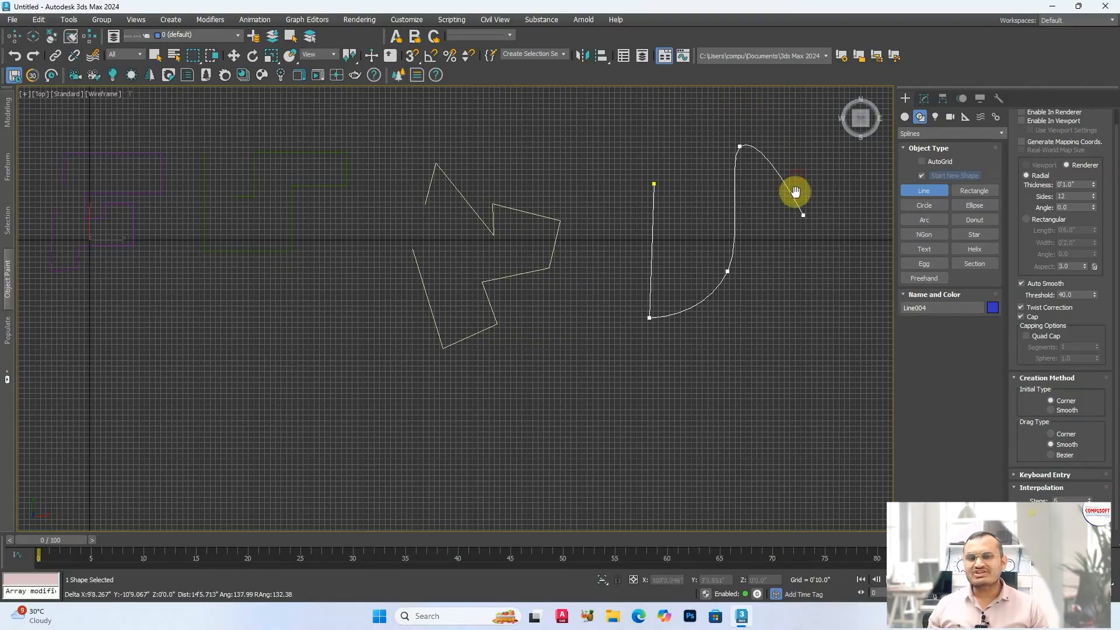
left_click(836, 303)
left_click(703, 400)
left_click(623, 468)
left_click(598, 304)
left_click(615, 208)
left_click(599, 163)
right_click(598, 162)
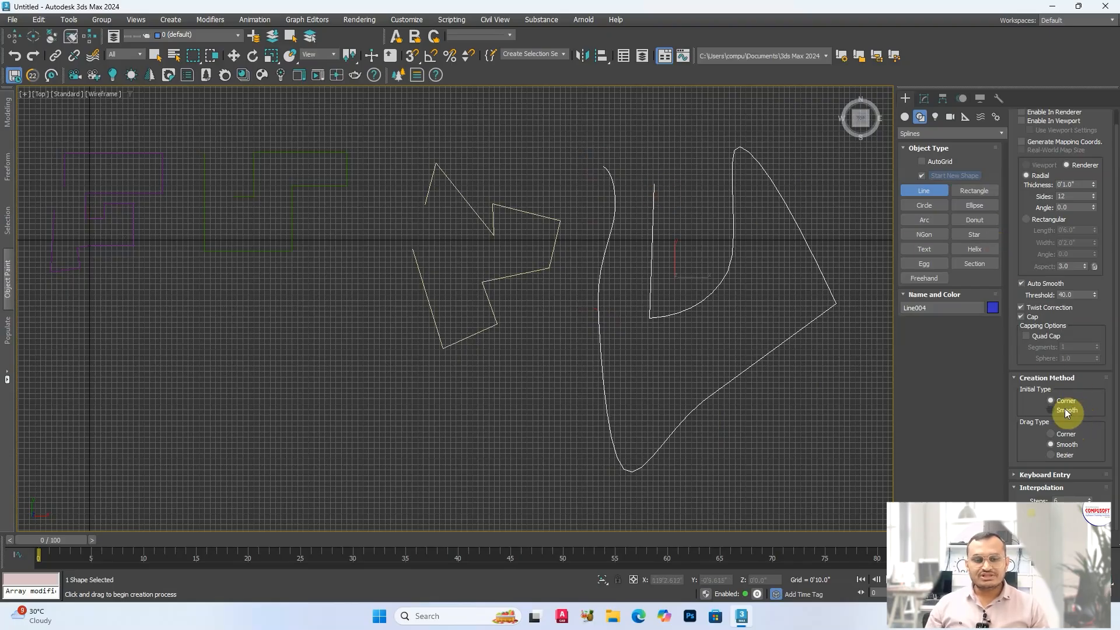
With the initial type set to Smooth, draw a rounded seven-vertex shape below the first splines and close the spline.
scroll(396, 227, "down", 3)
left_click(205, 313)
left_click(248, 450)
left_click(324, 408)
left_click(307, 304)
left_click(267, 304)
left_click(242, 280)
left_click(211, 282)
left_click(198, 303)
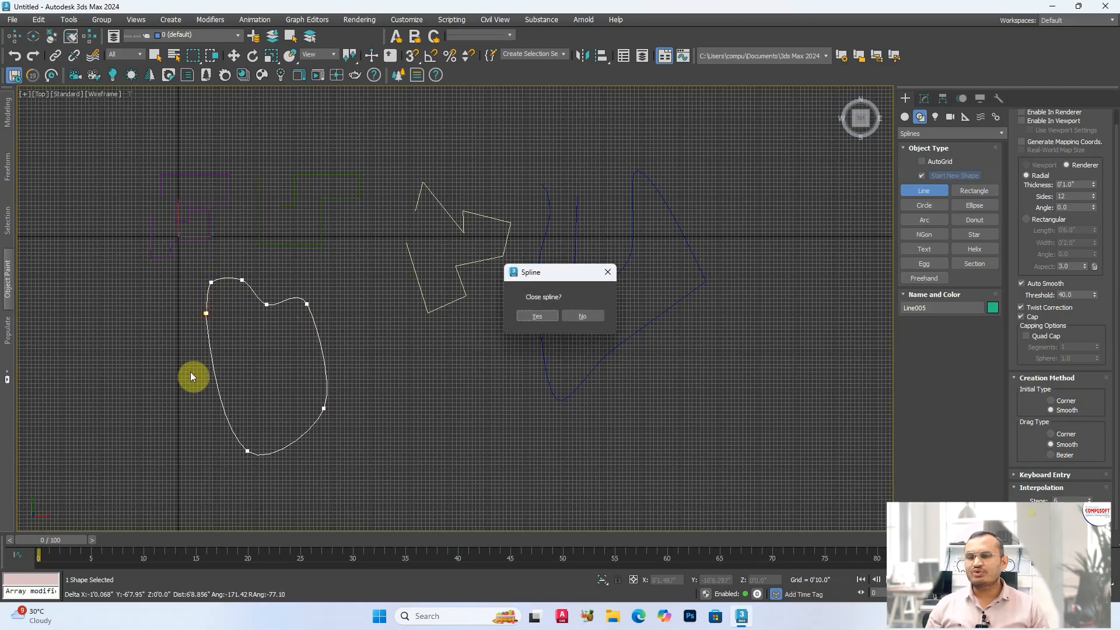
left_click(540, 315)
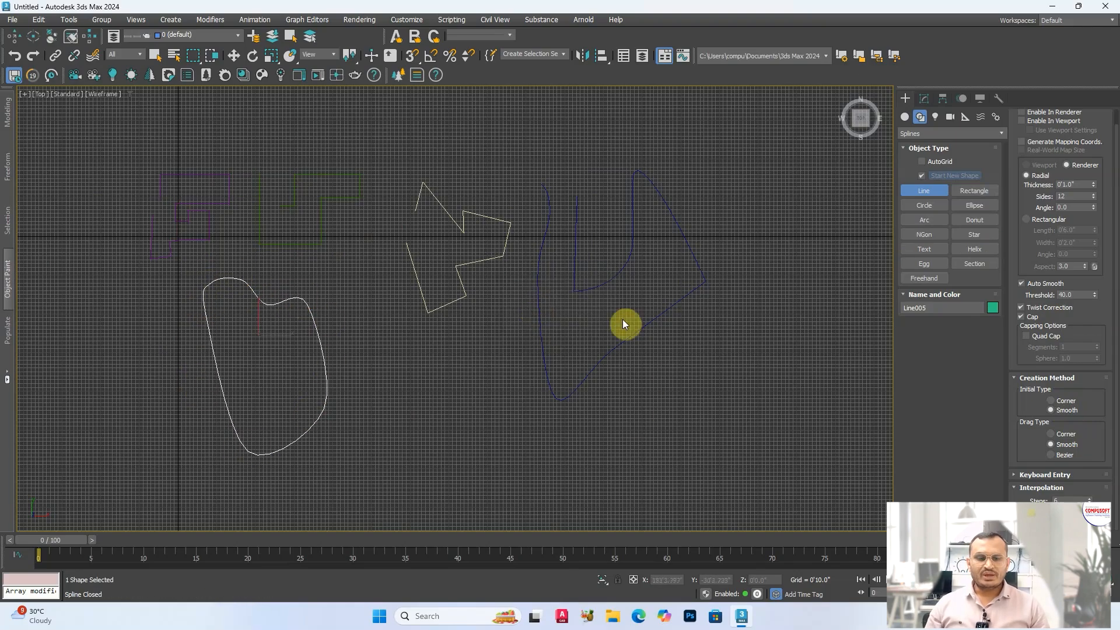
Set the initial type to Corner and the drag type to Bezier, and start a line with three curved Bezier vertices in the empty area.
left_click(1062, 401)
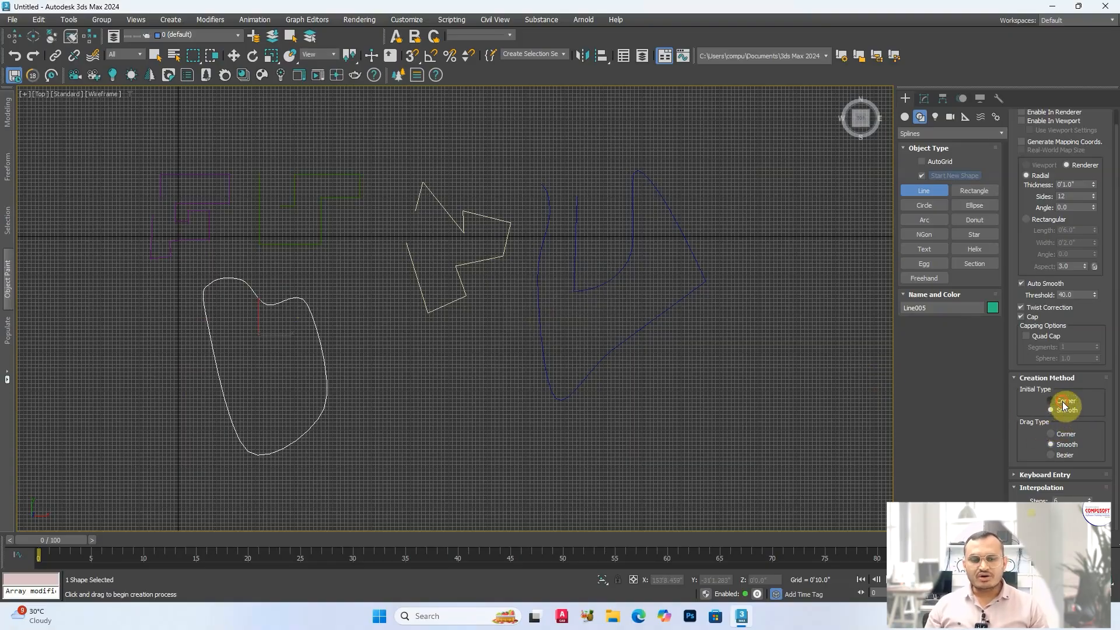
left_click(1064, 458)
scroll(528, 324, "down", 2)
middle_click_drag(528, 324, 317, 304)
left_click(505, 198)
left_click_drag(533, 414, 583, 412)
left_click_drag(599, 258, 629, 240)
left_click_drag(711, 191, 704, 165)
Continue the Bezier line with four straight corner vertices and close the spline at its starting point.
left_click(643, 127)
left_click(571, 137)
left_click(568, 189)
left_click(496, 179)
left_click(505, 199)
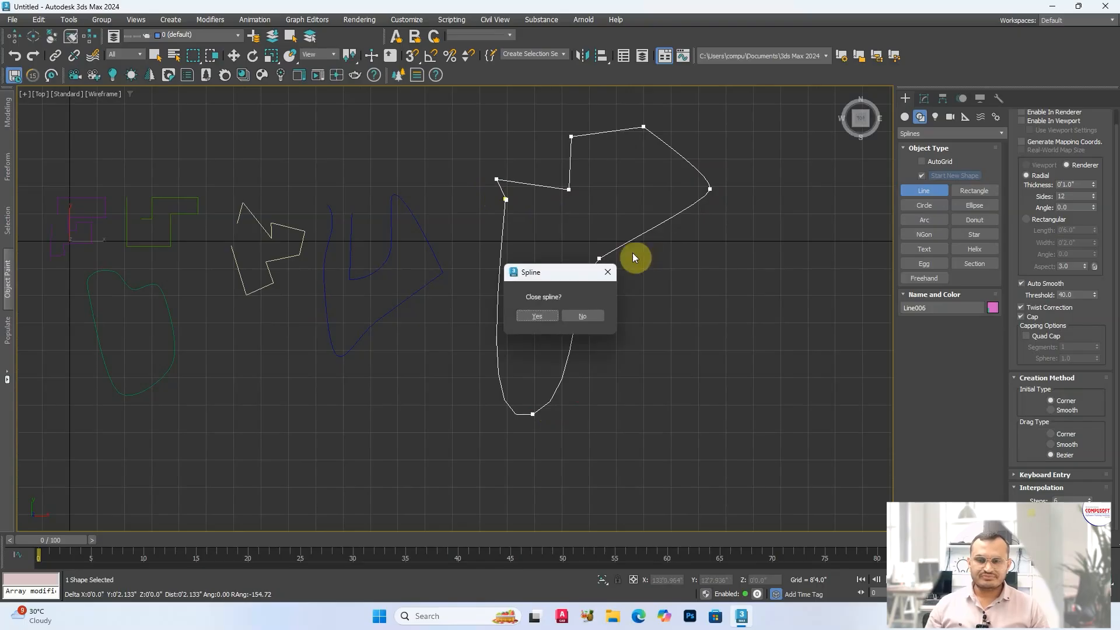
left_click(540, 315)
middle_click_drag(605, 330, 502, 290)
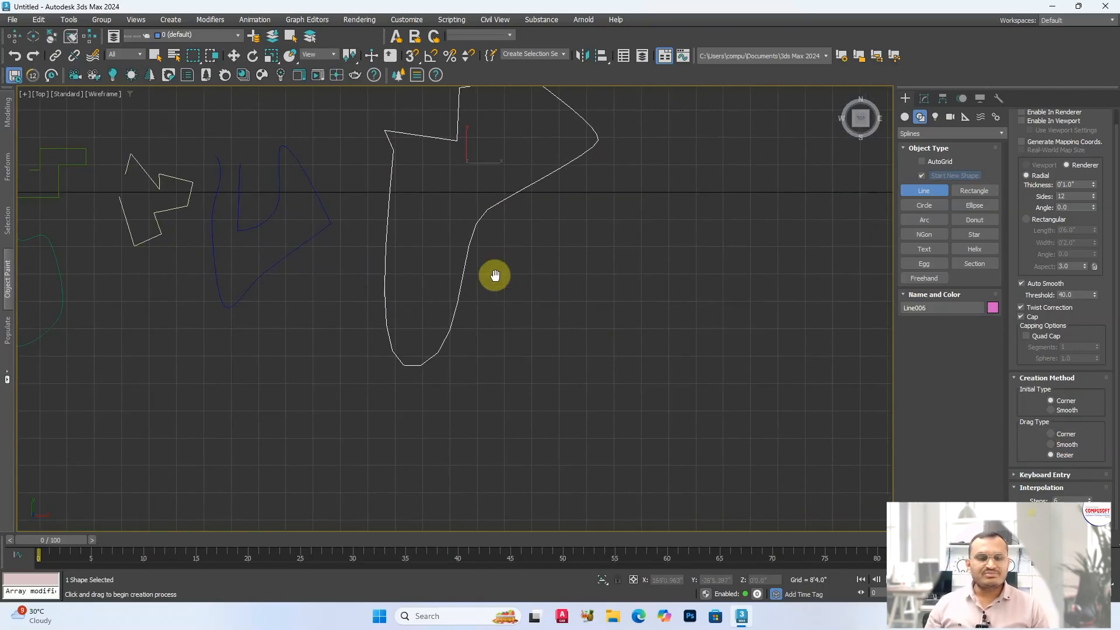
Finish line creation, enter the Vertex level of the large closed line, and move its outermost curved tip vertex slightly outward.
scroll(518, 272, "down", 3)
middle_click_drag(527, 275, 544, 295)
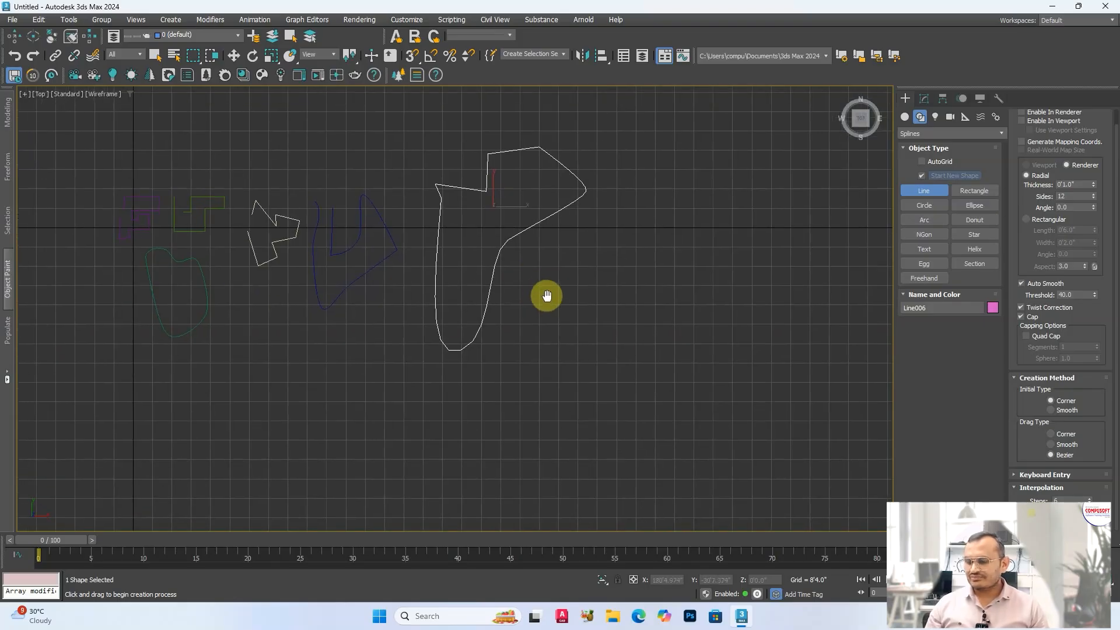
right_click(548, 295)
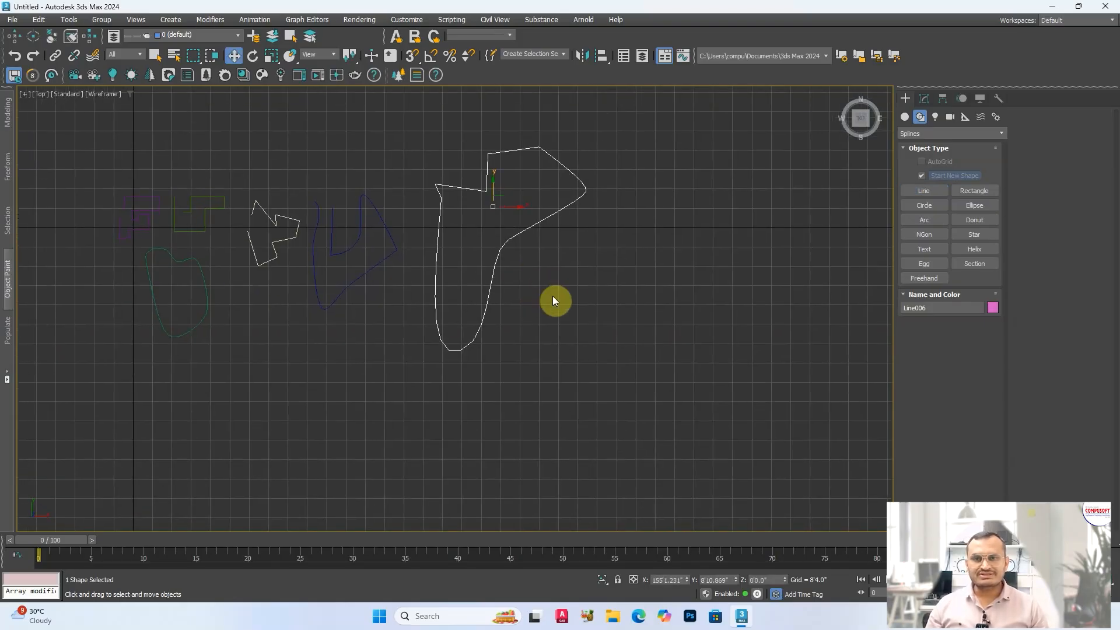
left_click(925, 98)
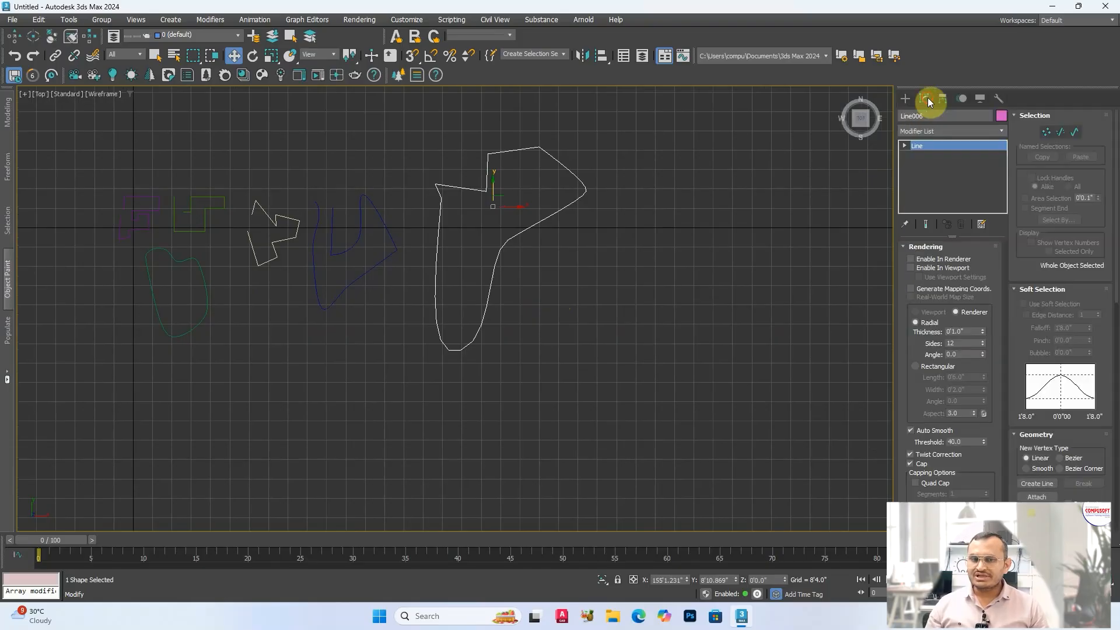
left_click(904, 145)
left_click(926, 157)
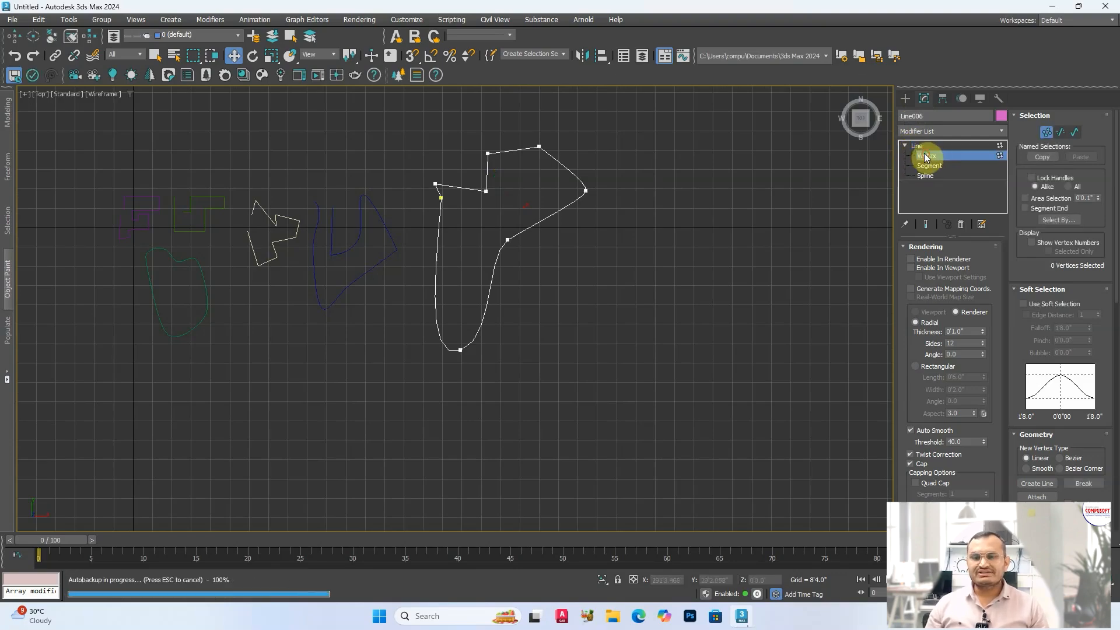
left_click_drag(556, 182, 607, 187)
At the Segment level, move the lower edge leading to the tip outward and downward.
left_click(923, 166)
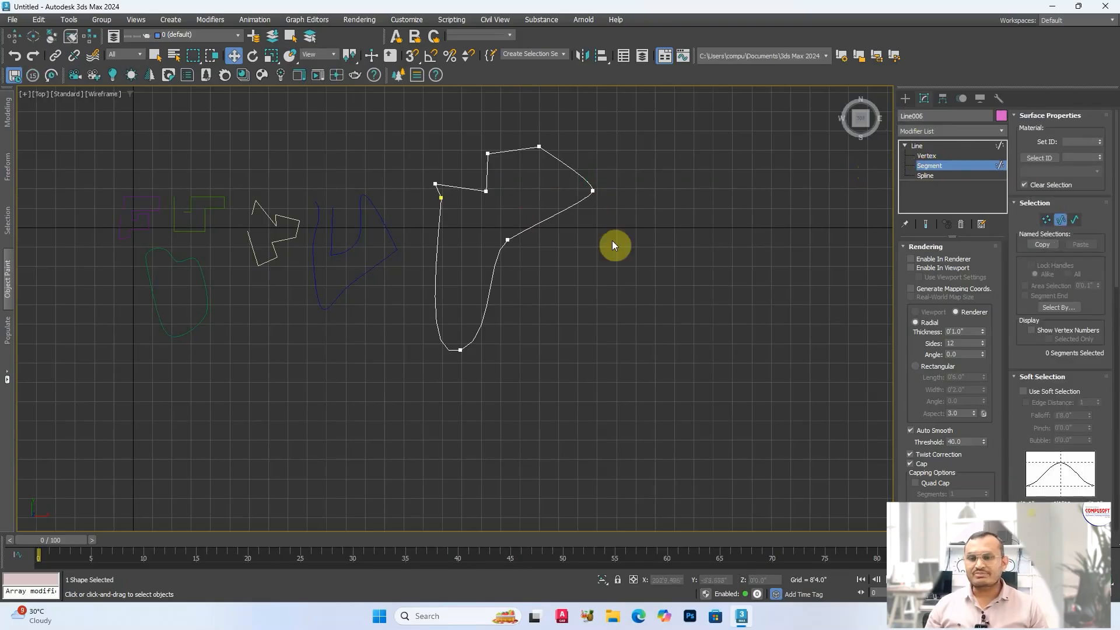
left_click(556, 214)
left_click_drag(554, 215, 581, 240)
At the Spline level, shift the whole closed spline horizontally away from the other shapes, and return to the whole-object level.
left_click(924, 175)
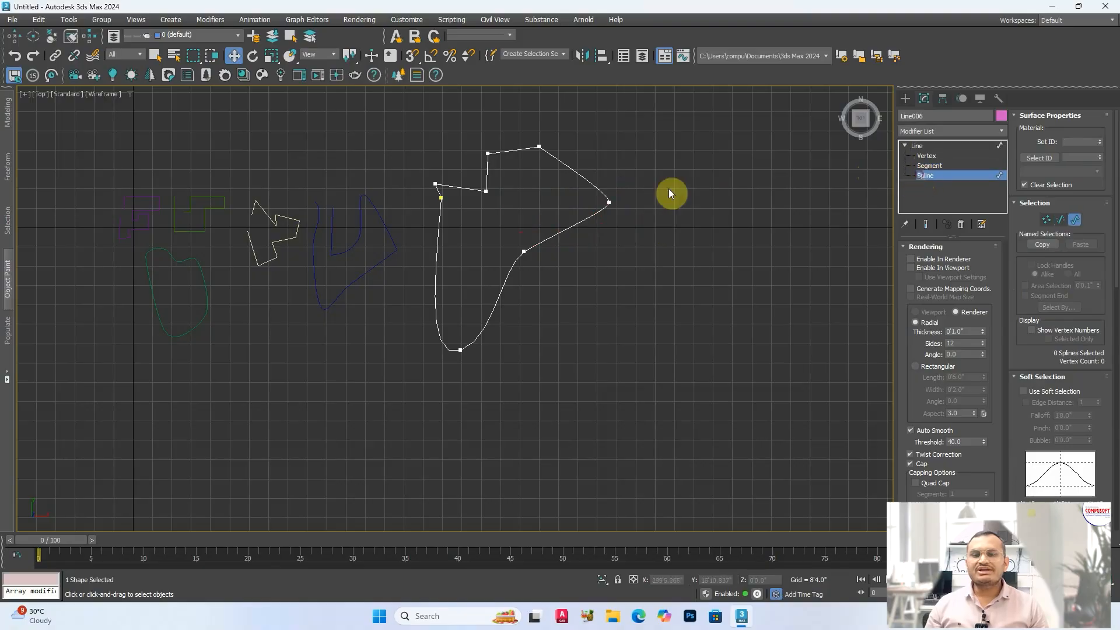
left_click(587, 184)
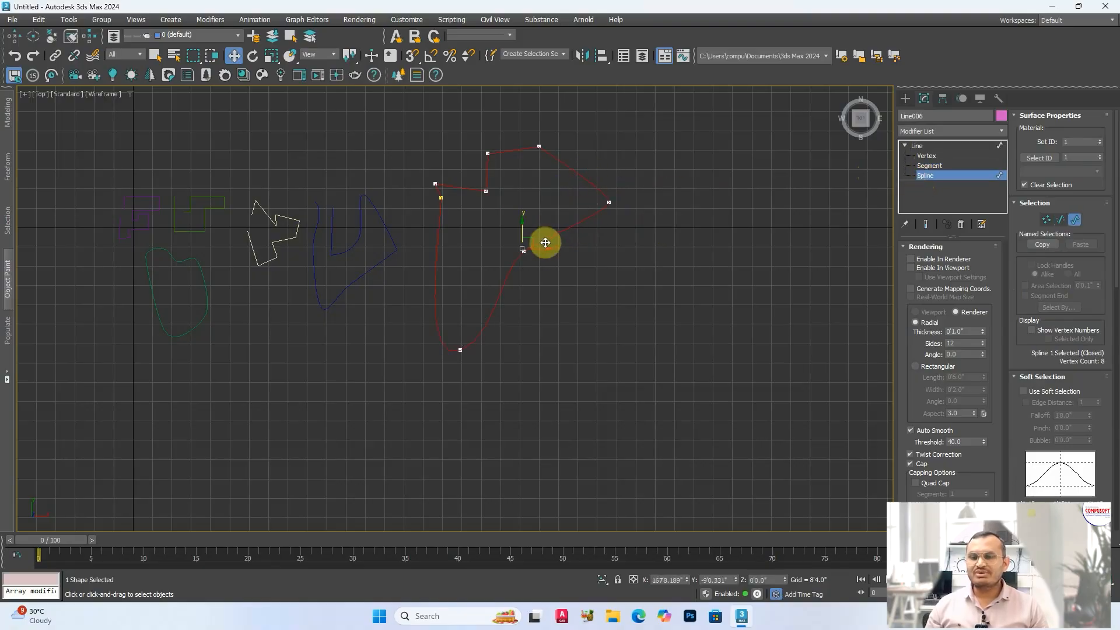
left_click_drag(542, 248, 569, 247)
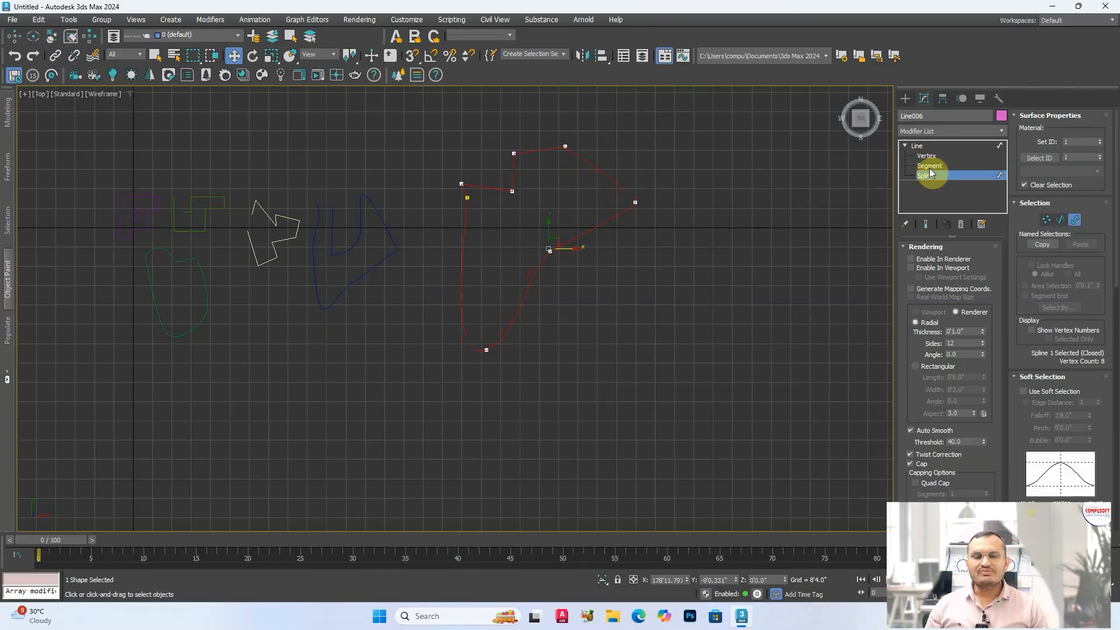
left_click(916, 146)
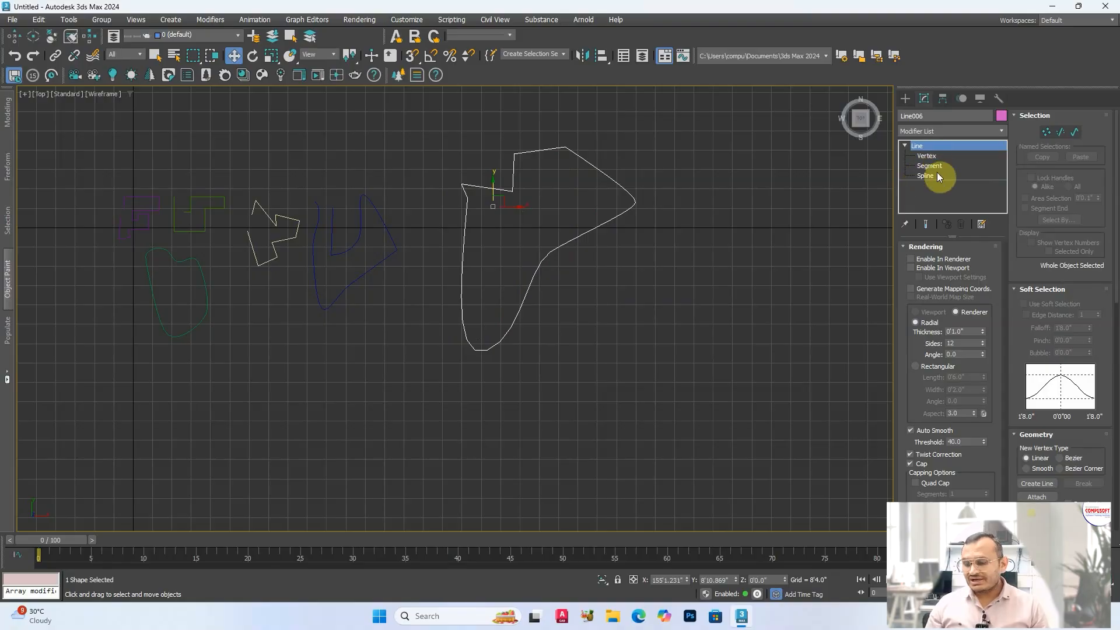
Cycle through the Vertex, Segment and Spline levels, return to Vertex, and move the tip vertex farther out along X.
key("1")
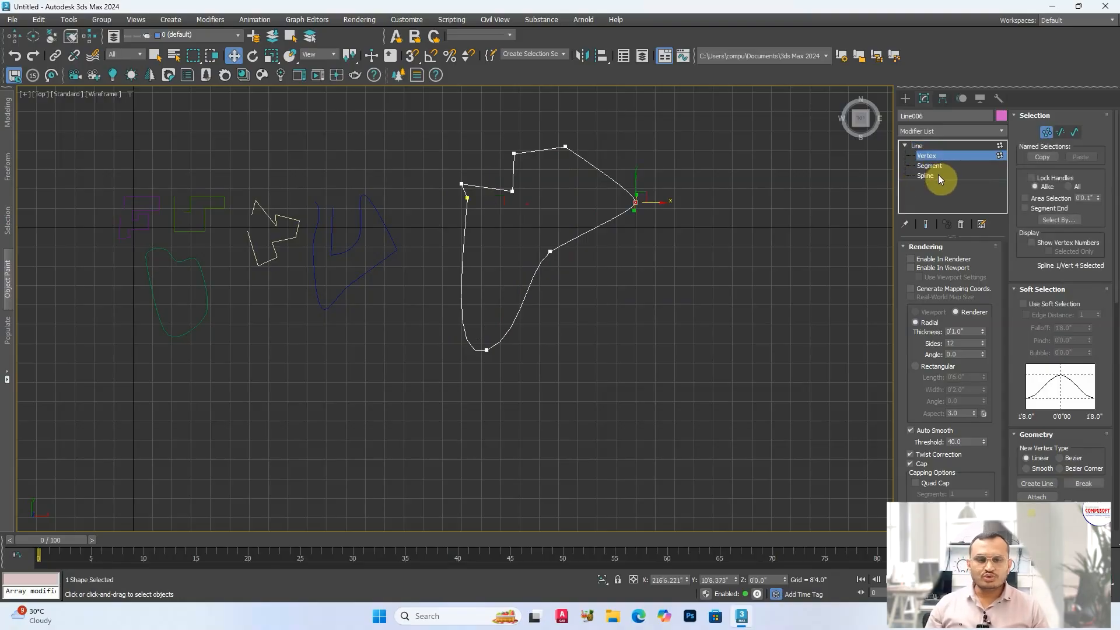
key("2")
key("3")
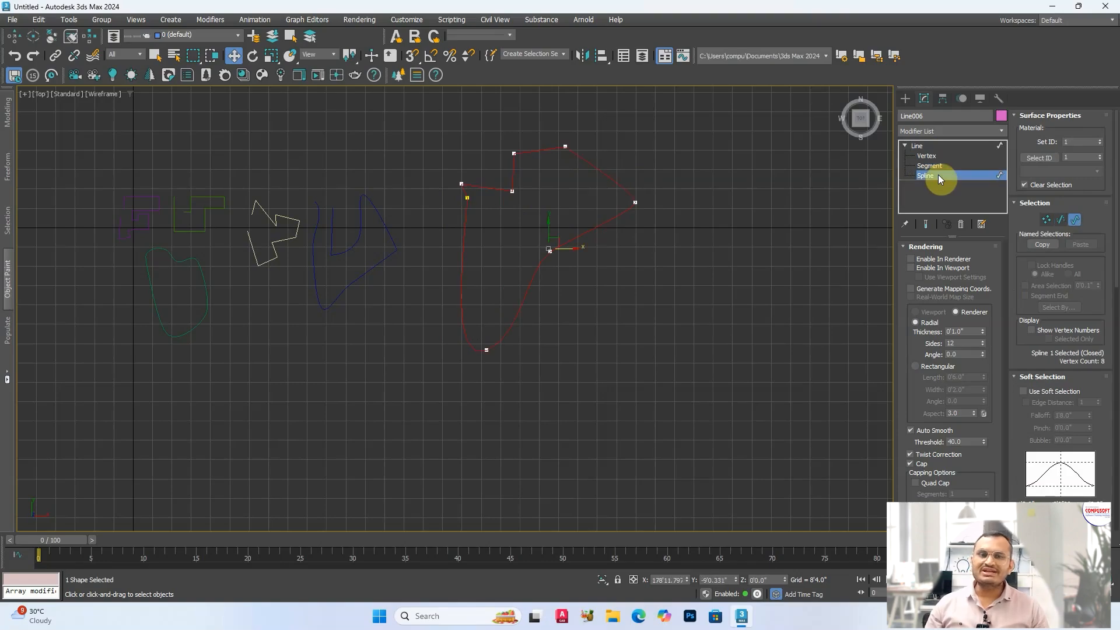
key("1")
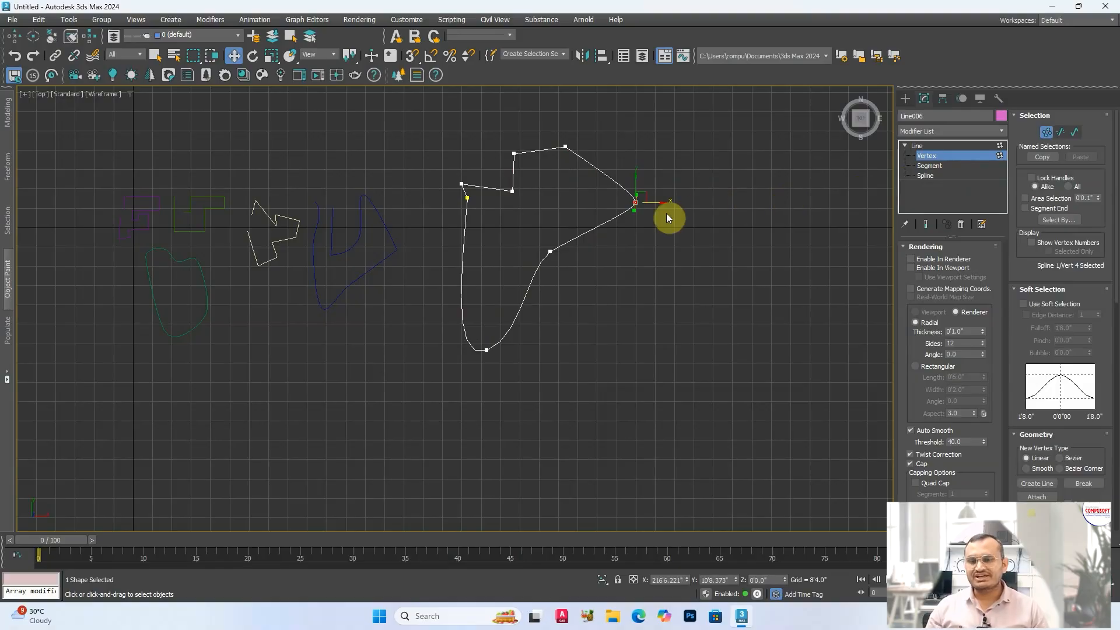
left_click_drag(657, 204, 704, 209)
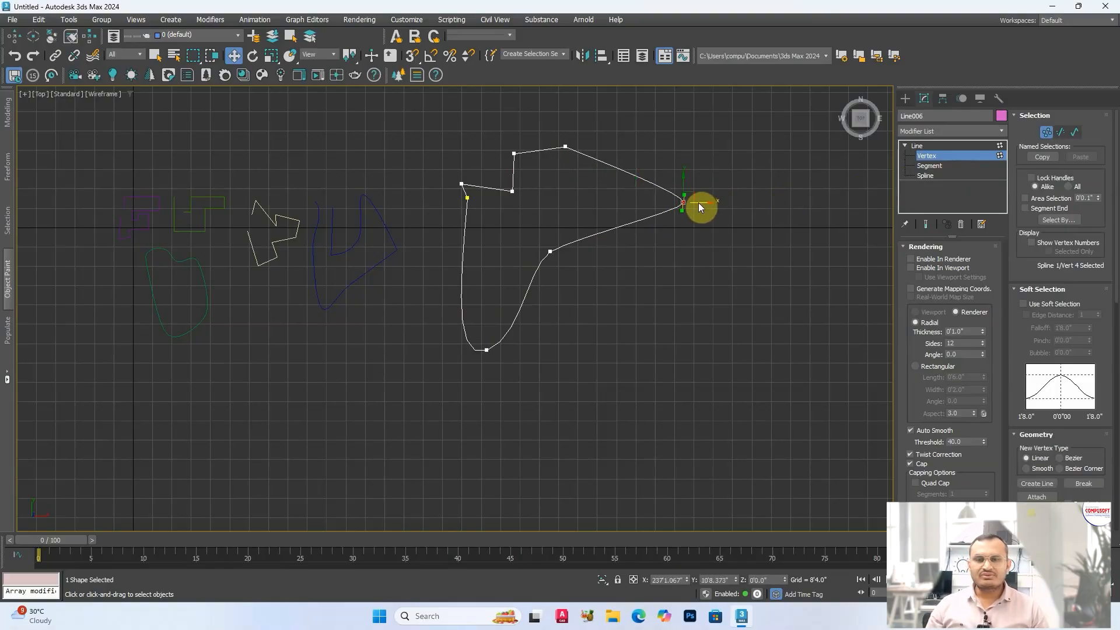
Convert the selected tip vertex to Corner.
right_click(682, 203)
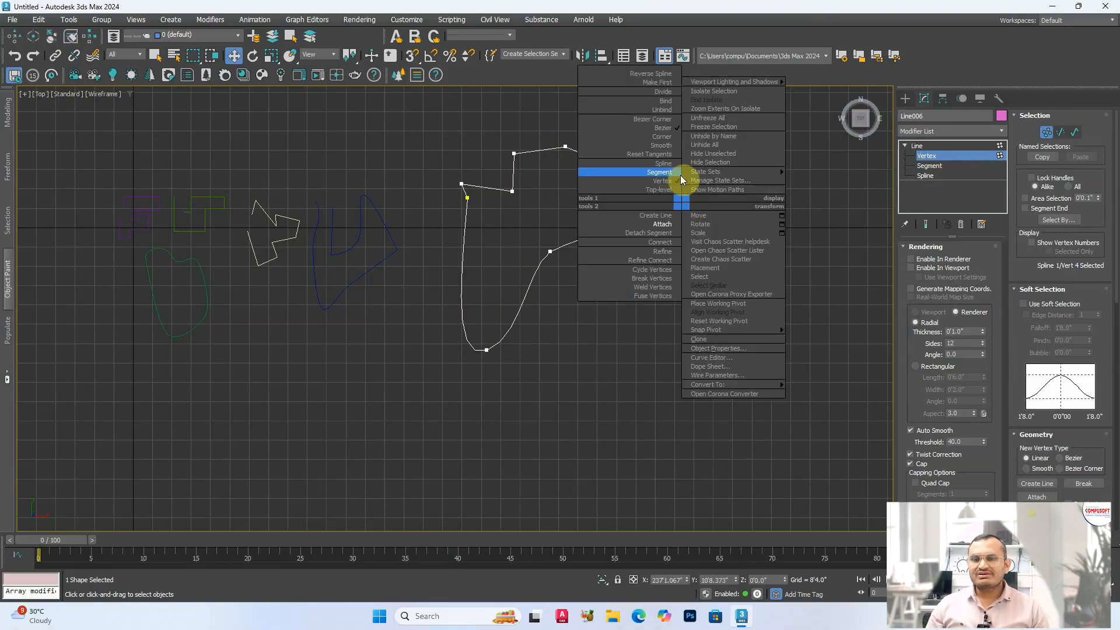
right_click(675, 213)
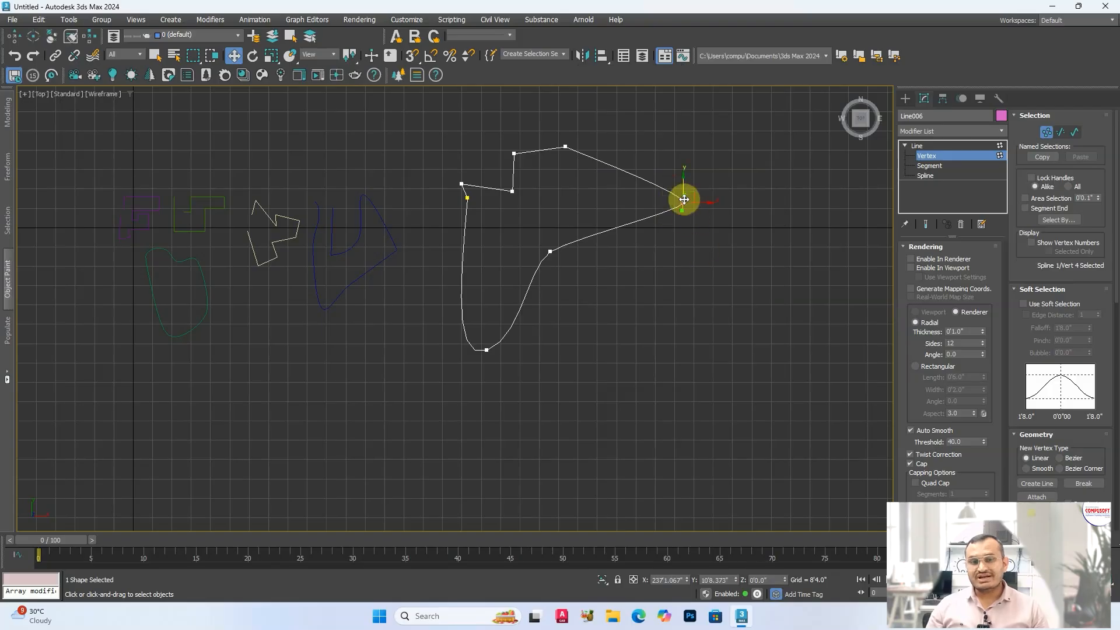
right_click(684, 199)
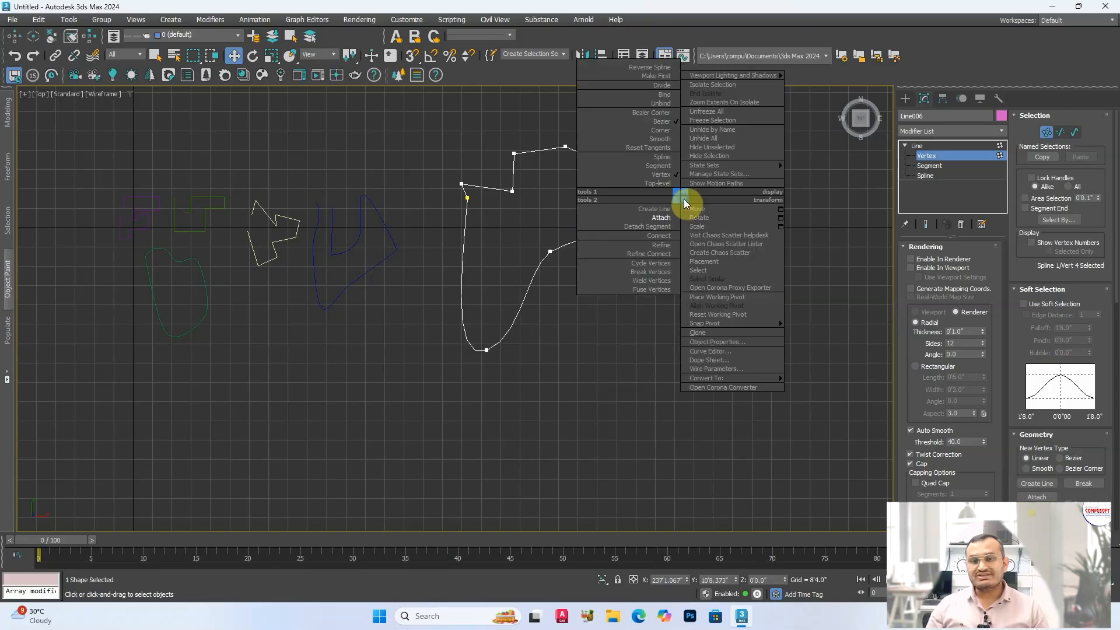
left_click(662, 135)
Convert the tip vertex to Smooth and move it back along X toward the shape's body.
scroll(683, 200, "up", 4)
scroll(682, 200, "down", 2)
middle_click_drag(682, 200, 579, 257)
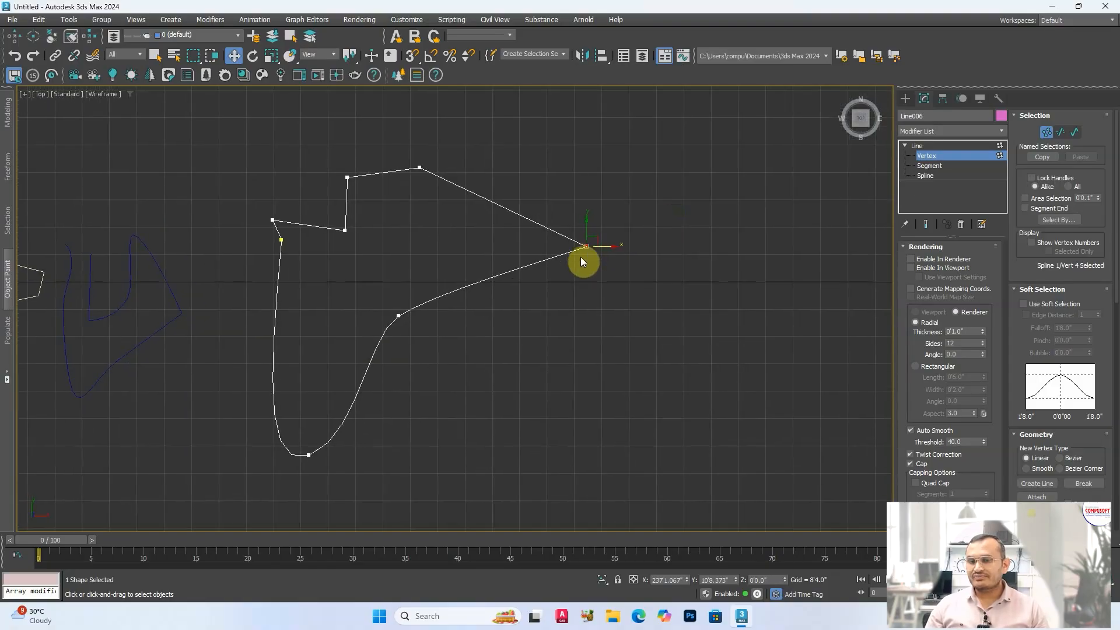
right_click(581, 245)
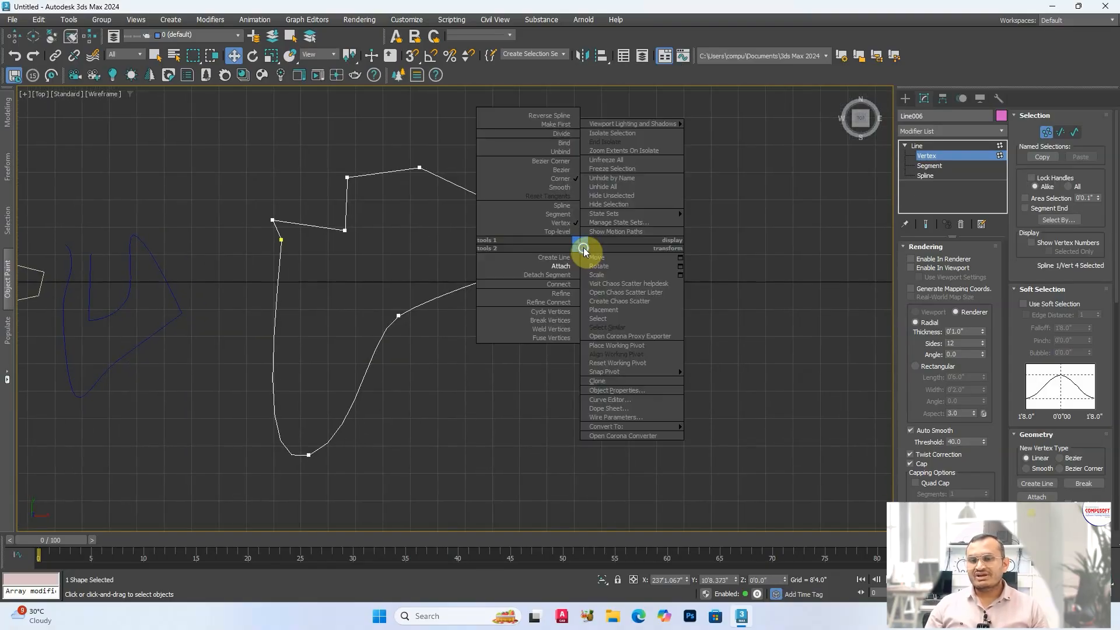
left_click(564, 191)
left_click_drag(607, 243, 537, 247)
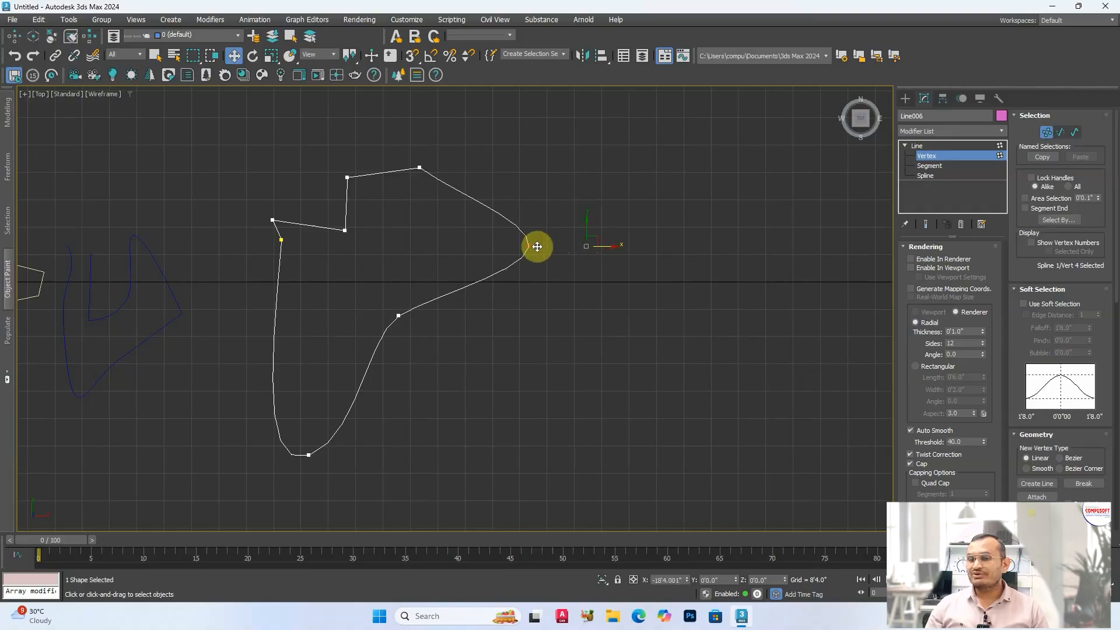
Convert the tip vertex to Bezier Corner and adjust its two tangent handles independently.
right_click(542, 243)
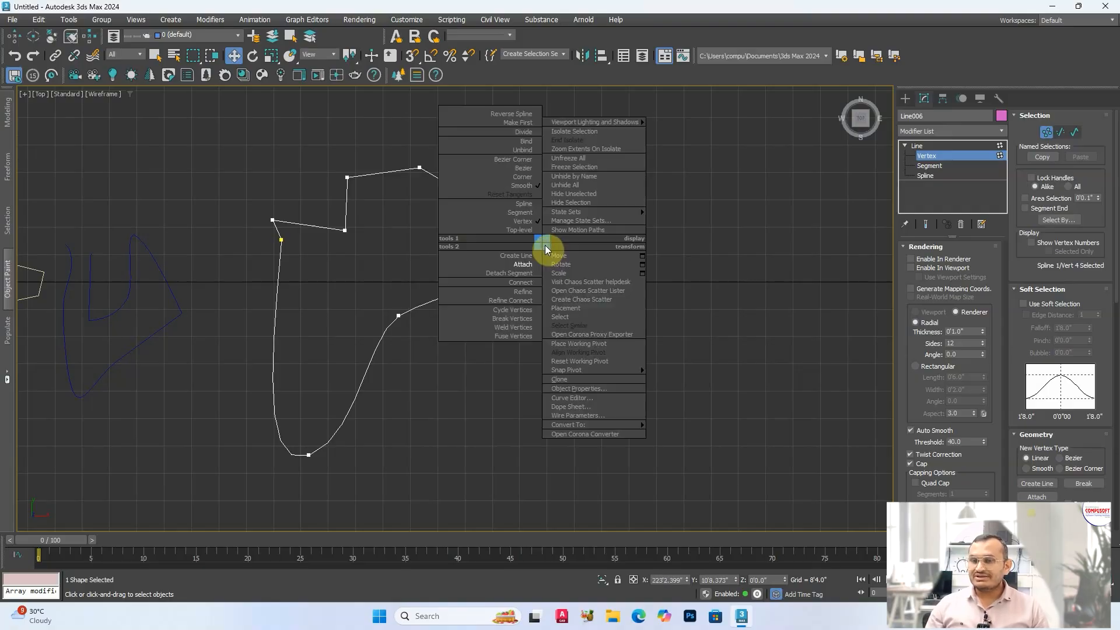
left_click(523, 159)
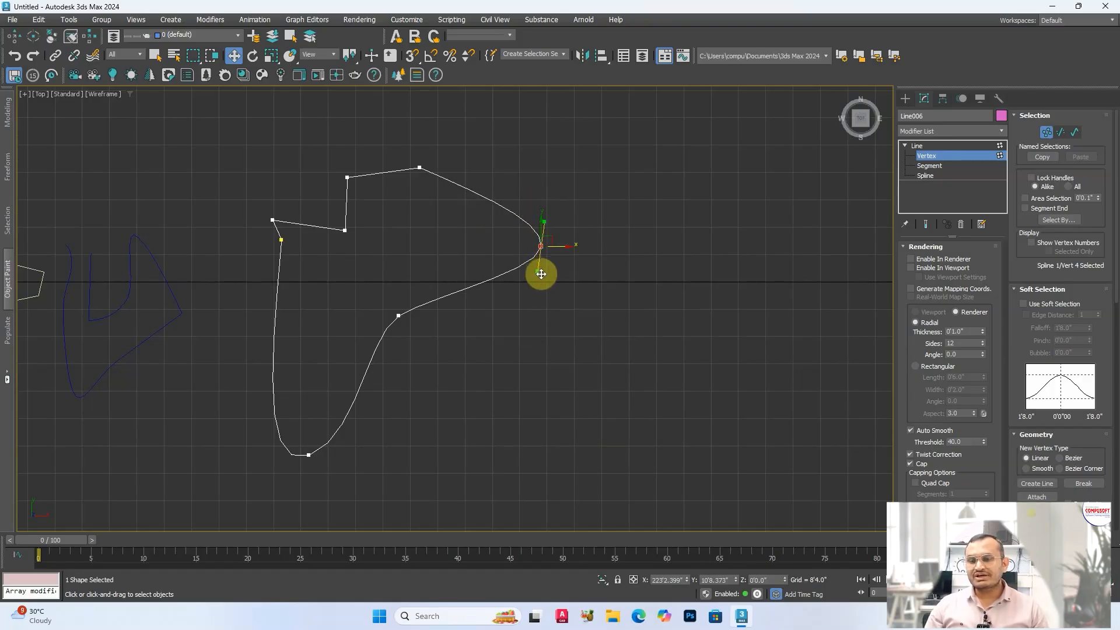
left_click_drag(535, 272, 482, 349)
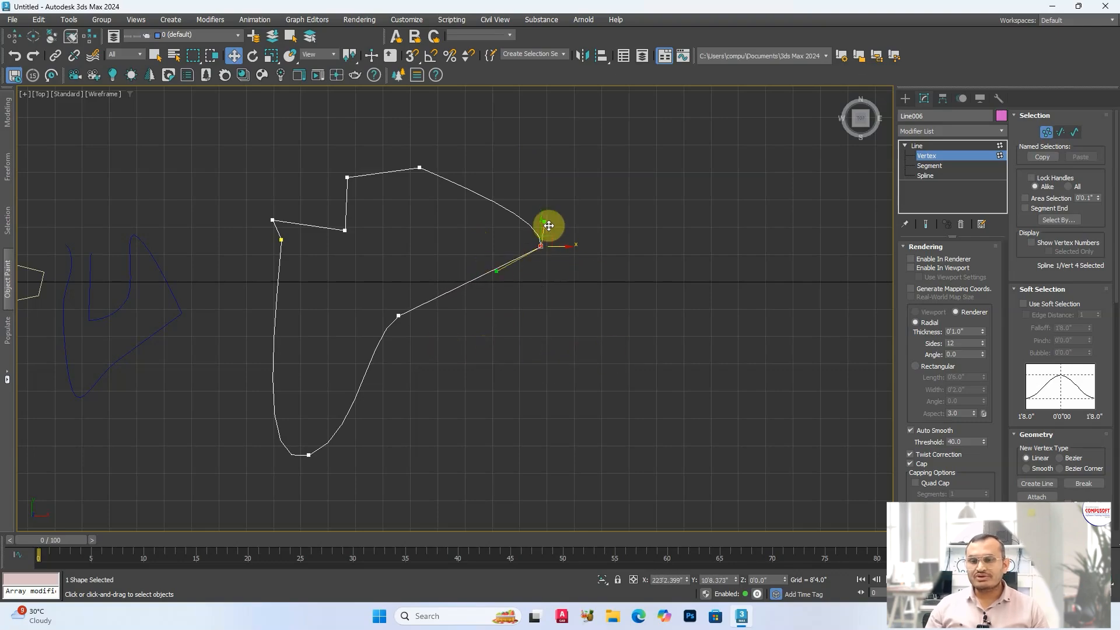
left_click_drag(546, 221, 571, 157)
Convert the tip vertex to Bezier, swing its linked tangent handles, and set the vertex back to Smooth.
right_click(535, 242)
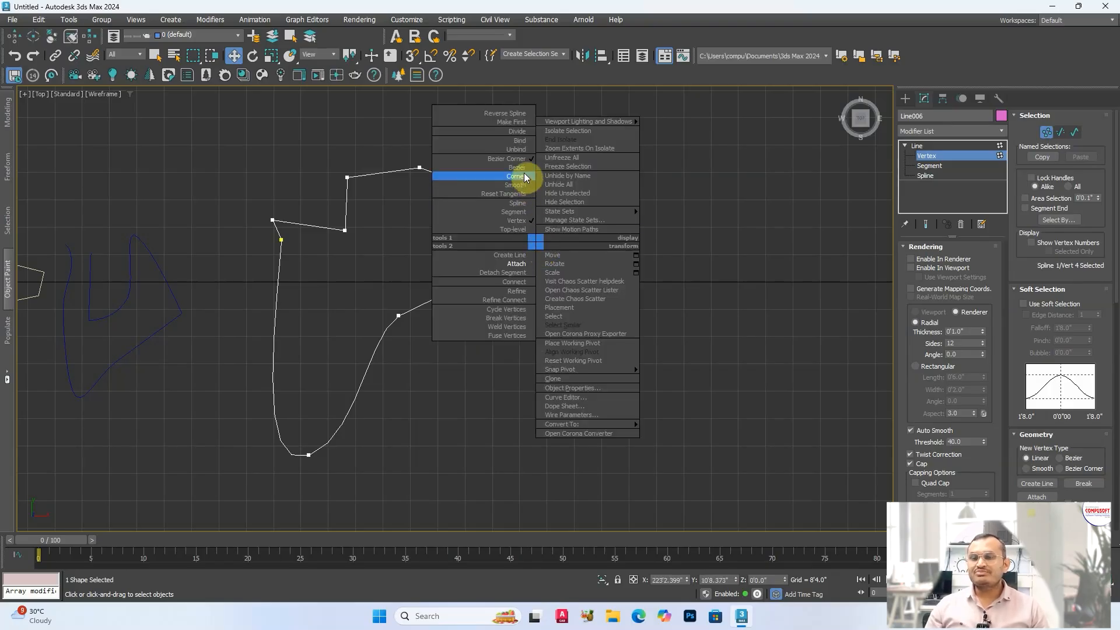
left_click(524, 167)
left_click_drag(495, 269, 544, 227)
right_click(538, 245)
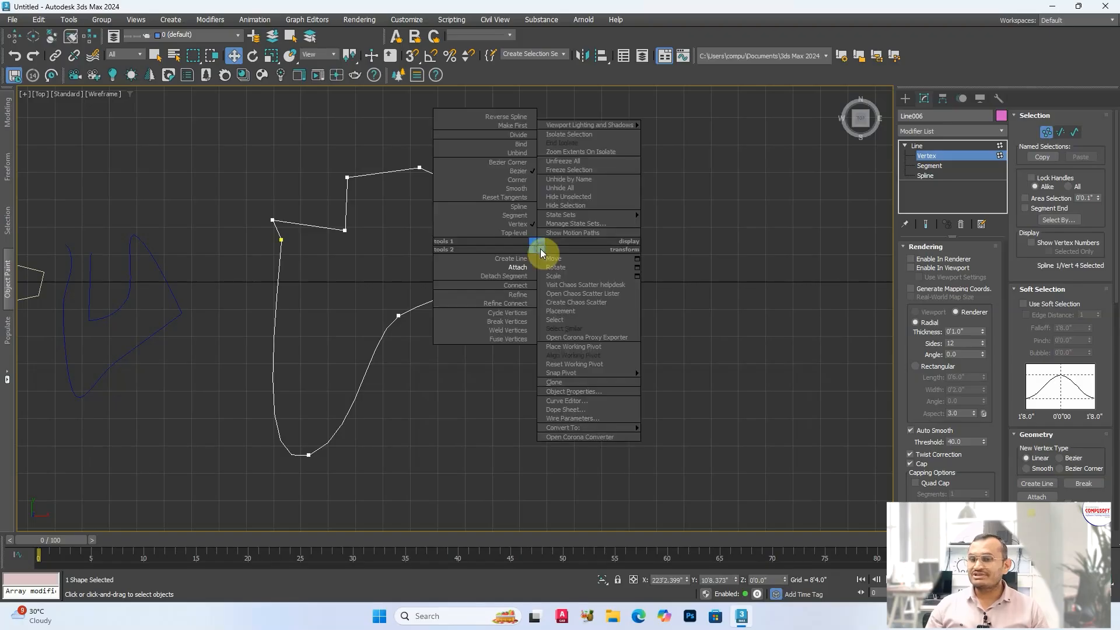
left_click(523, 186)
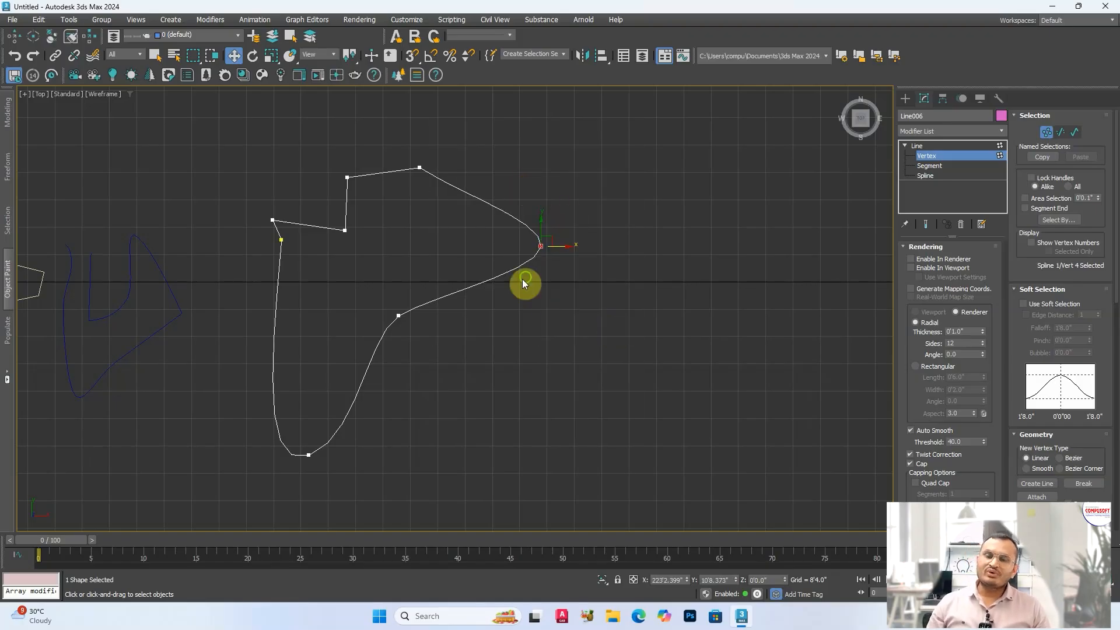
Refine the shape with seven extra vertices: two on the upper sloping edge, four on the lower edge and one on the top edge.
middle_click_drag(524, 282, 632, 254)
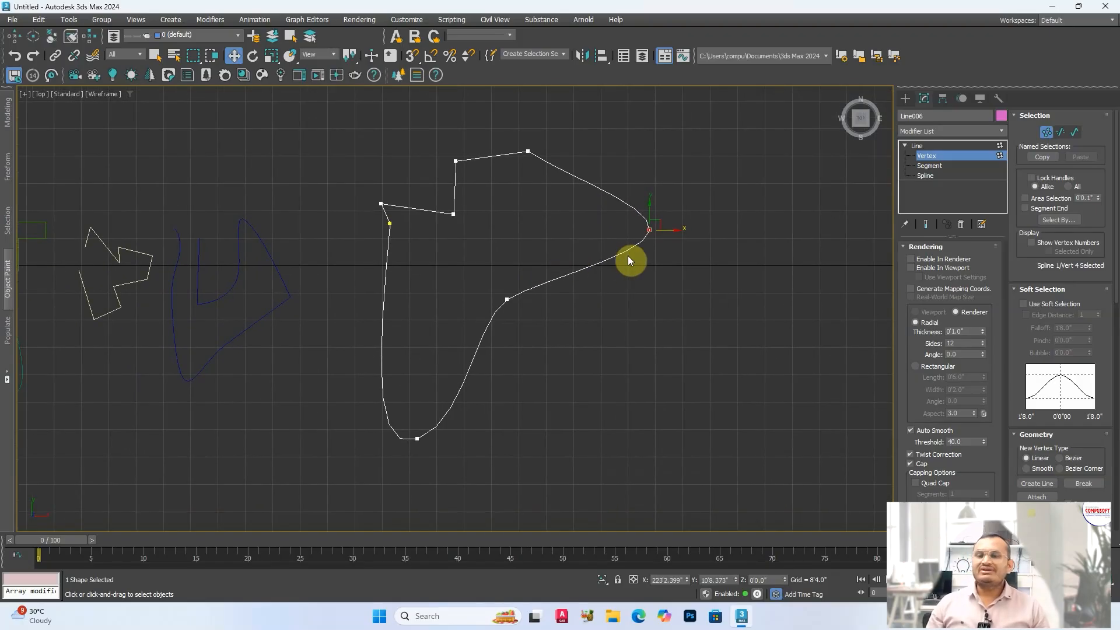
right_click(583, 210)
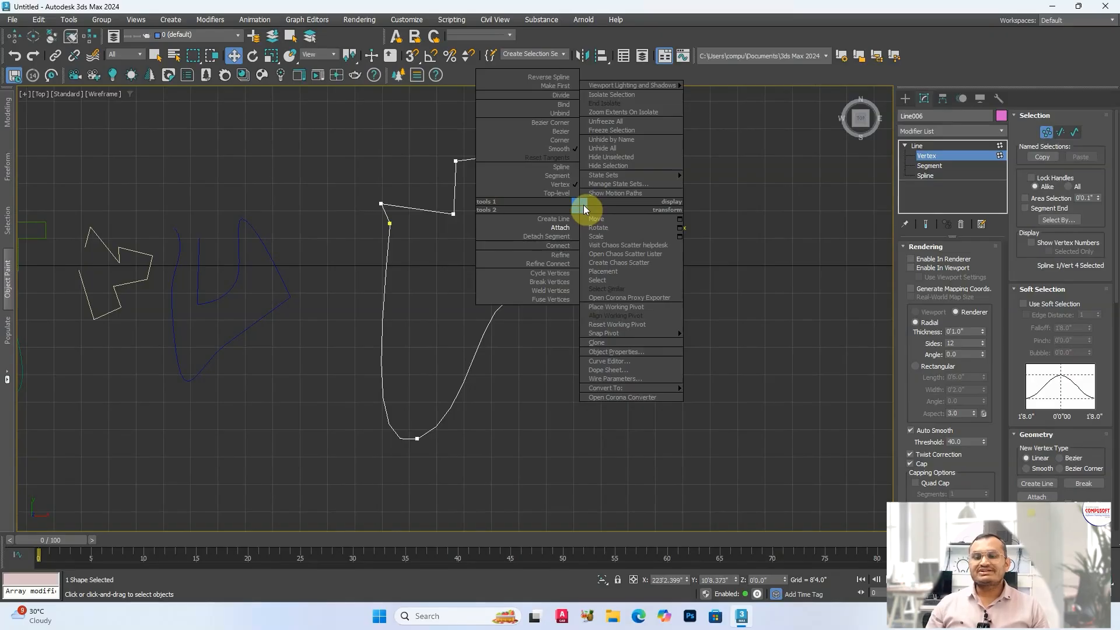
left_click(566, 257)
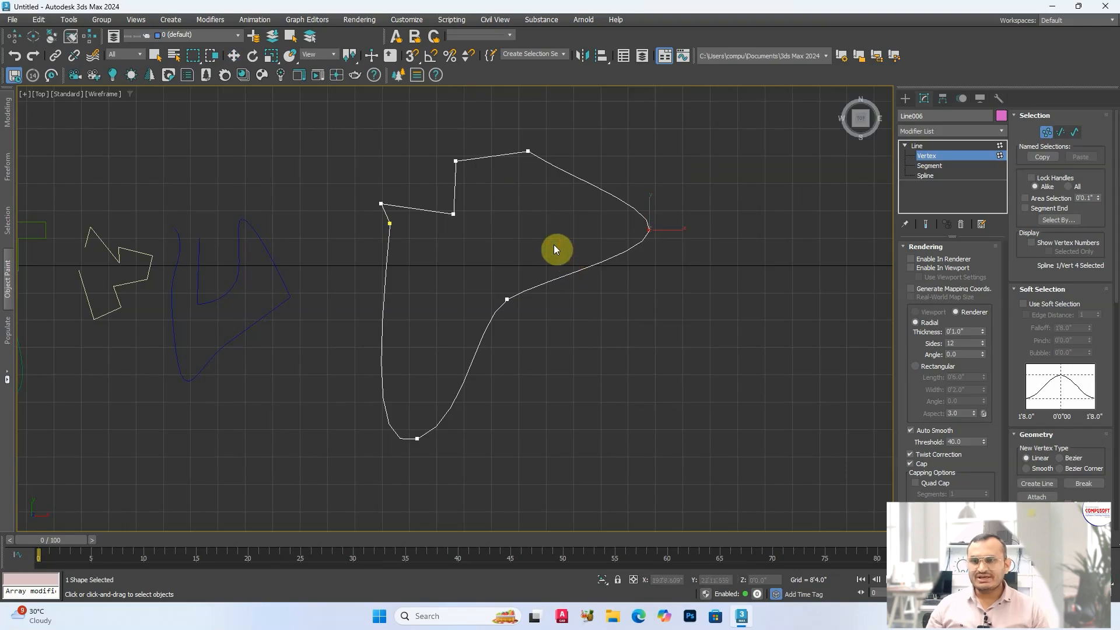
left_click(549, 153)
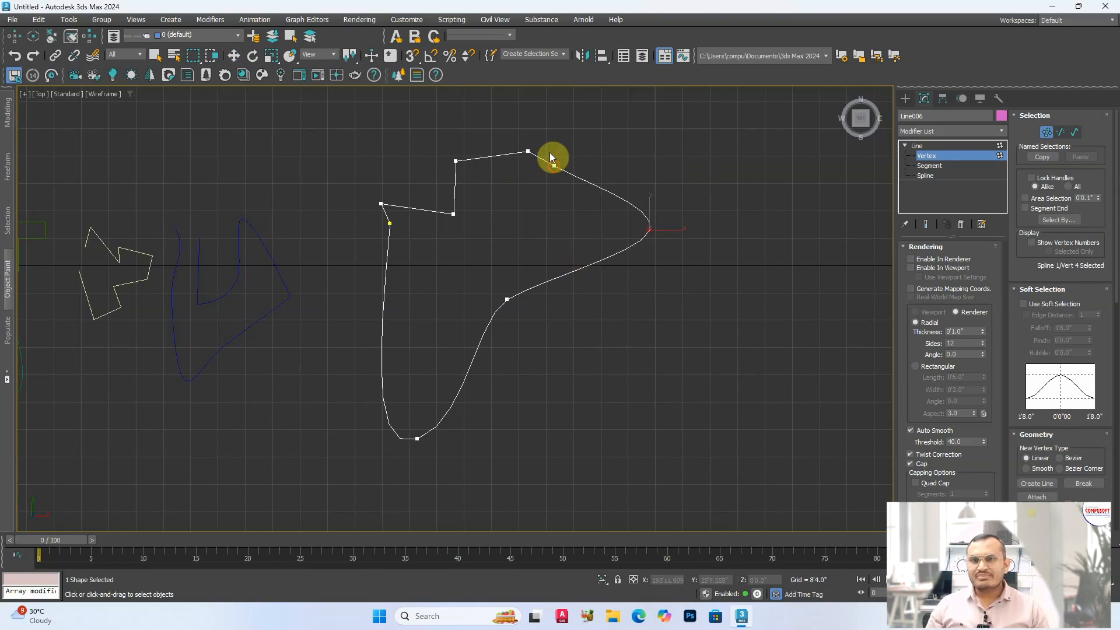
left_click(553, 280)
left_click(587, 265)
left_click(594, 186)
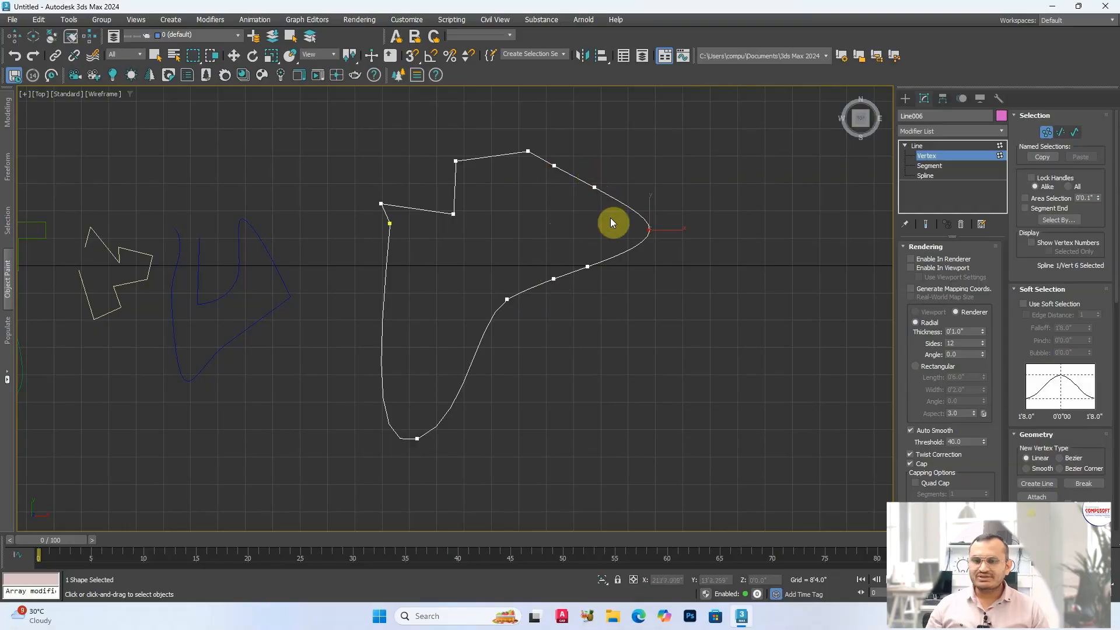
left_click(621, 252)
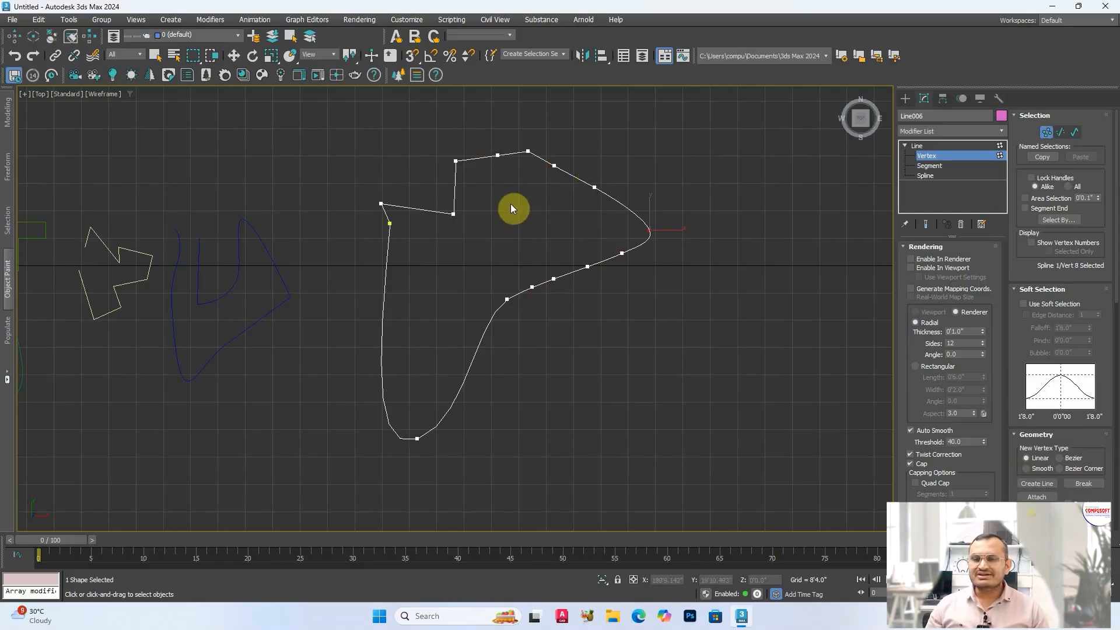
Move one added lower-edge vertex downward and the one nearest the inner bend upward to form a wavy edge.
key("w")
left_click(587, 267)
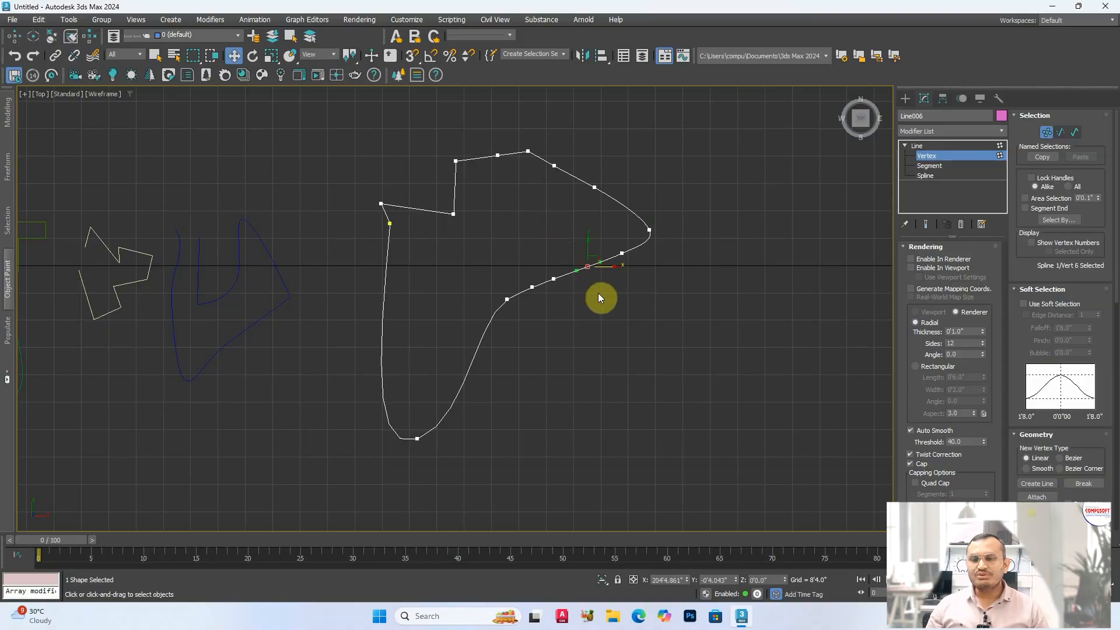
left_click_drag(593, 264, 548, 247)
left_click(532, 287)
Refine the shape again by adding a vertex on its long, nearly vertical side below the yellow first vertex.
right_click(530, 213)
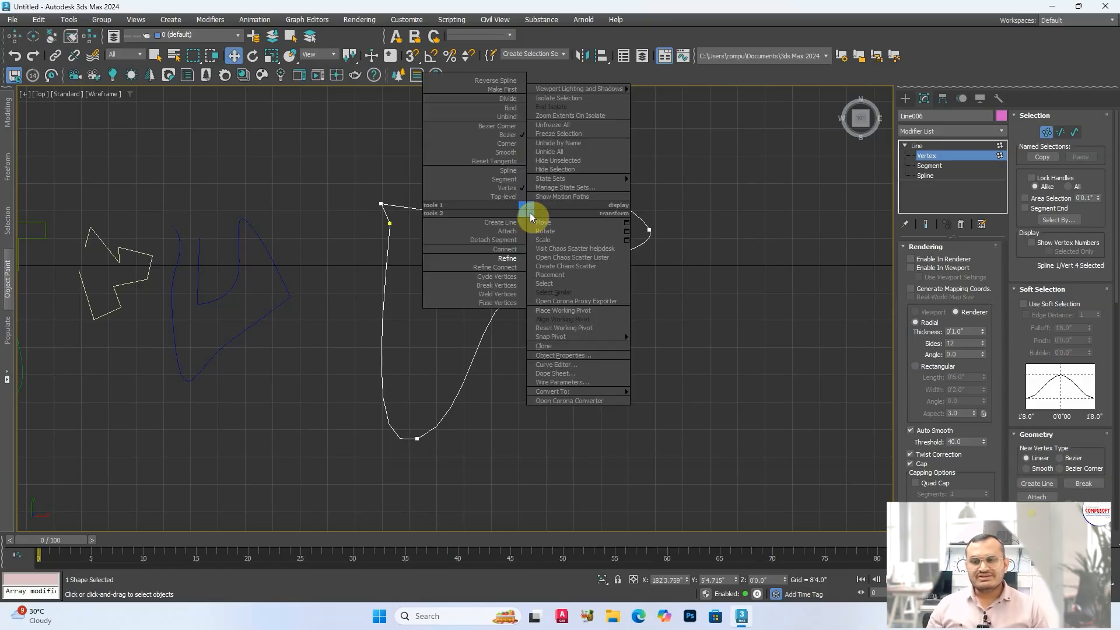
left_click(496, 267)
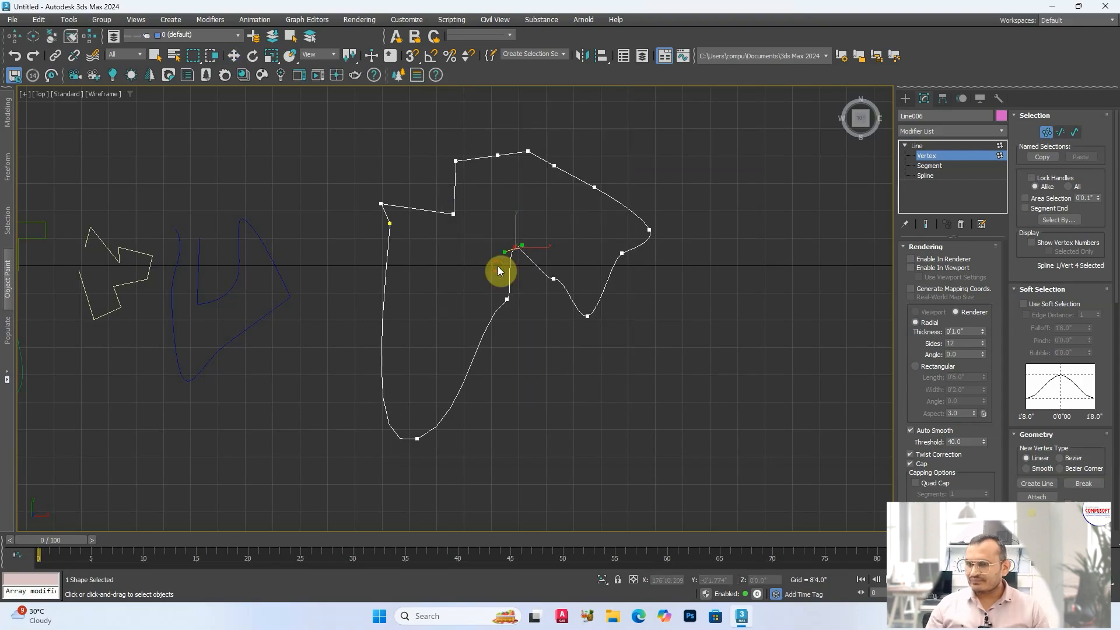
left_click(380, 295)
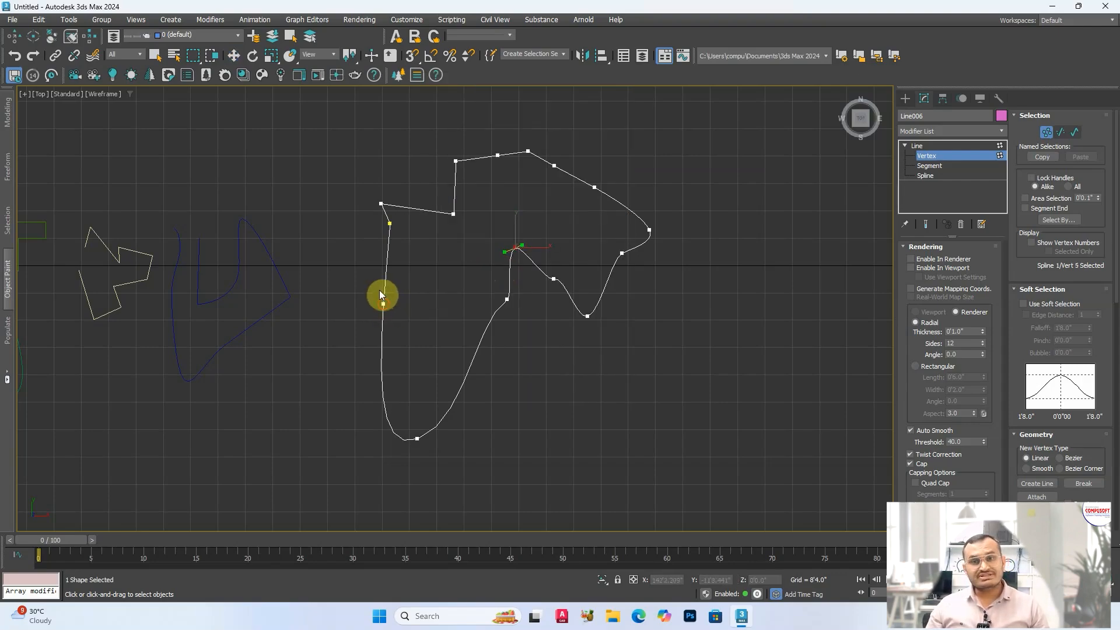
Use Refine Connect to join the long side's new vertex to a new vertex on the opposite curved edge, then return to whole-object level.
left_click(478, 325)
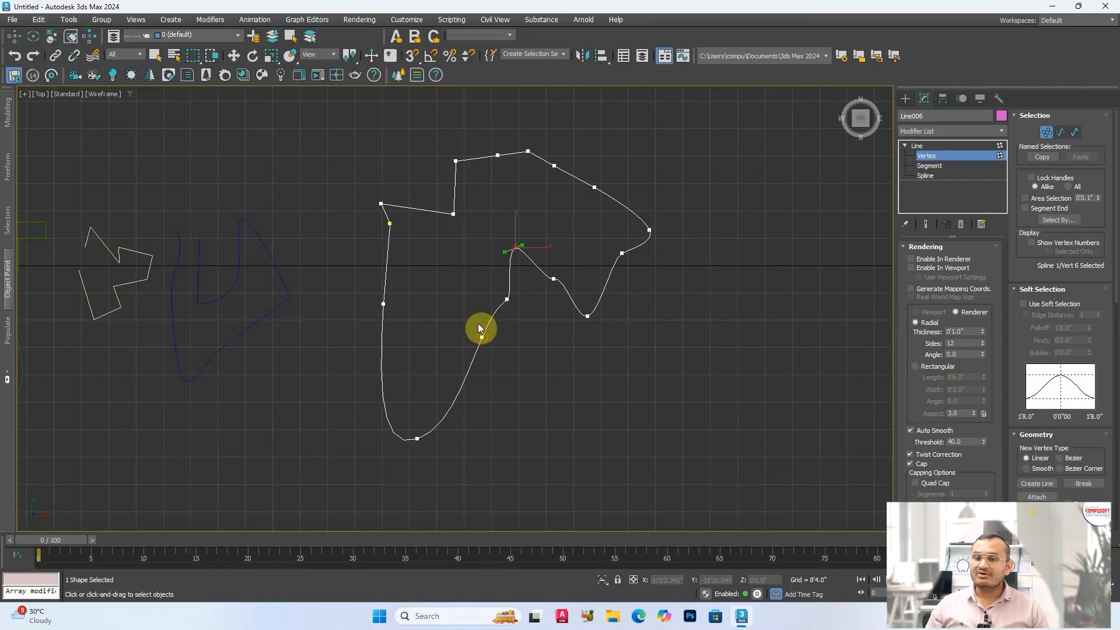
right_click(450, 316)
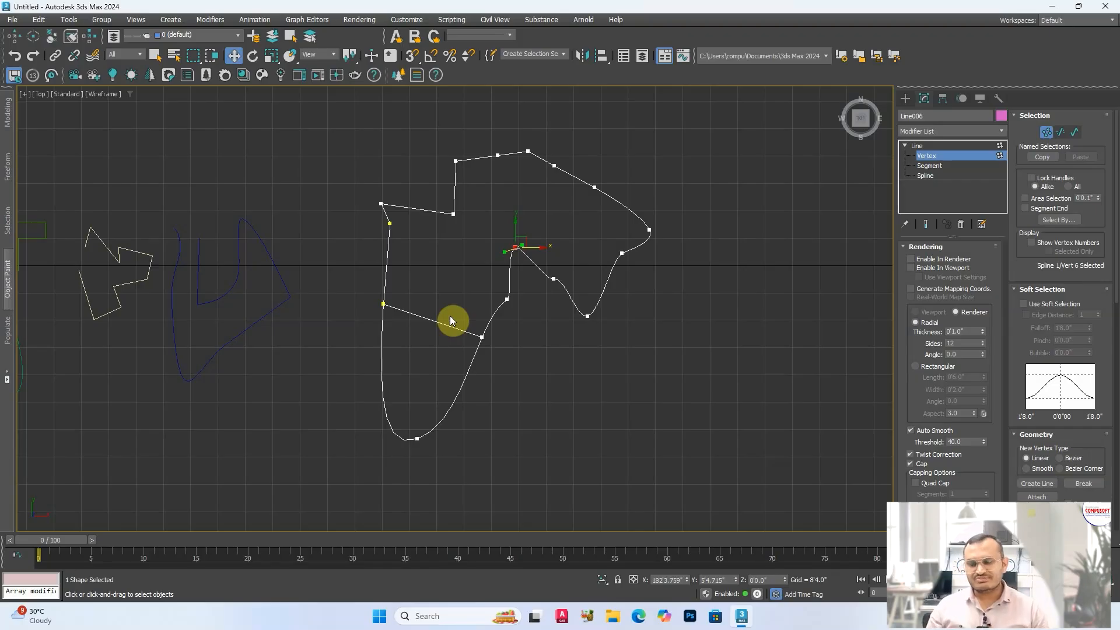
right_click(450, 315)
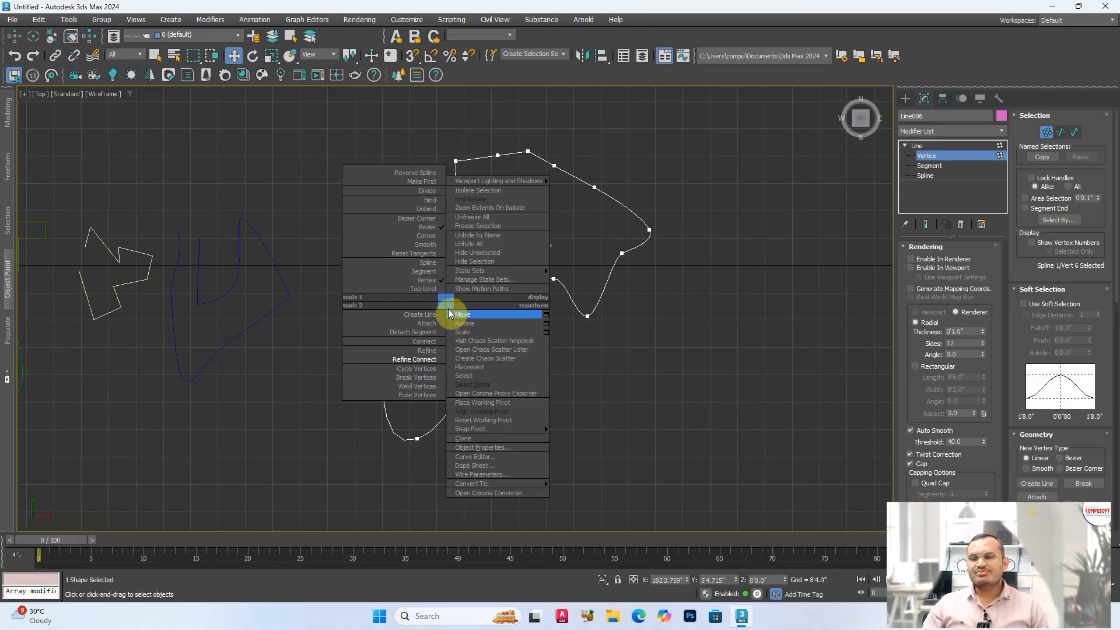
left_click(425, 341)
left_click(914, 146)
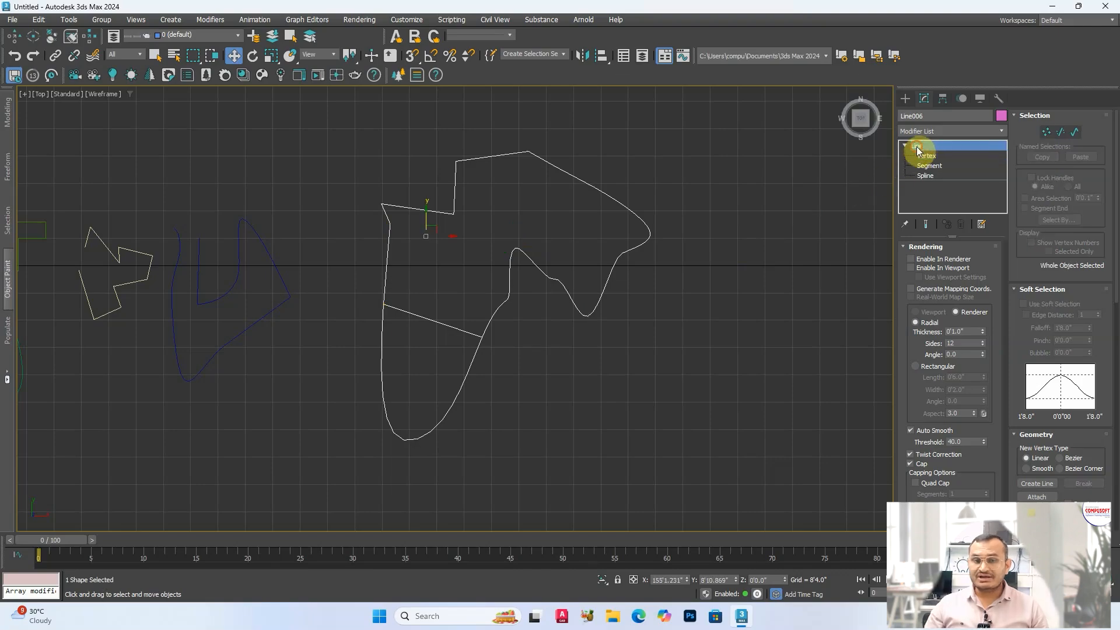
Close the gap in the open cream zigzag line by connecting its yellow first vertex to the end vertex above it.
middle_click_drag(118, 316, 380, 250)
scroll(348, 204, "up", 4)
left_click(335, 245)
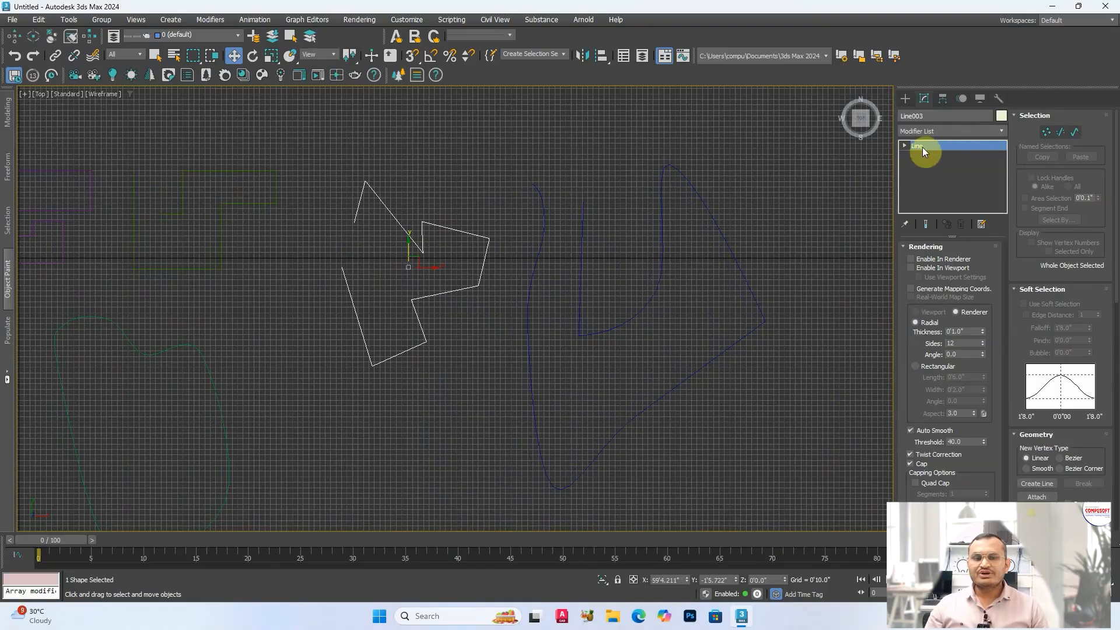
left_click(903, 145)
left_click(926, 156)
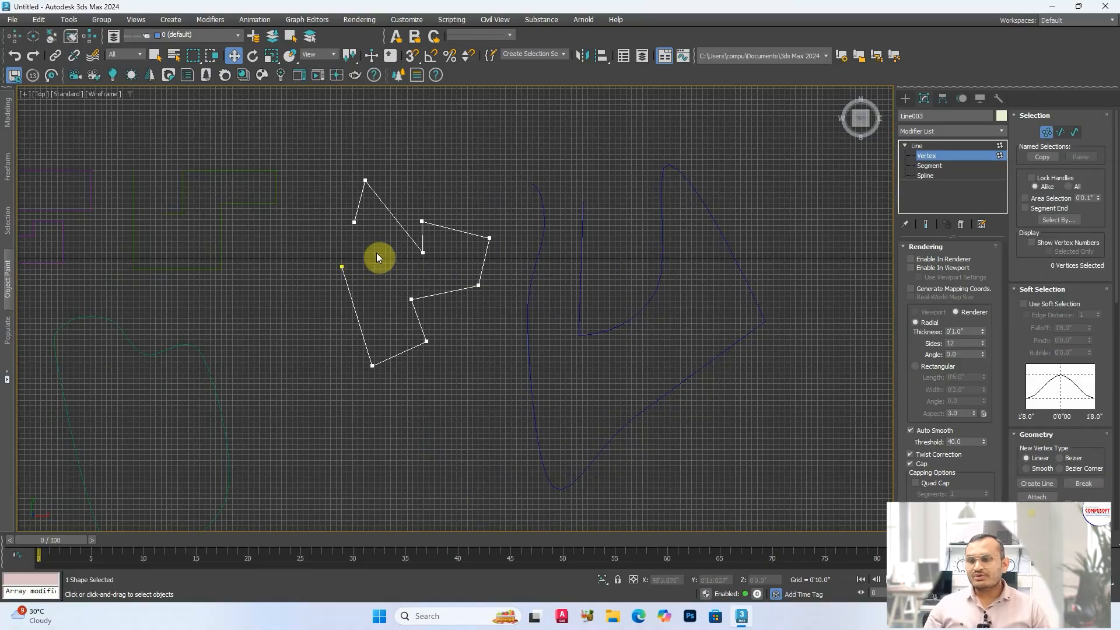
left_click(340, 266)
right_click(338, 265)
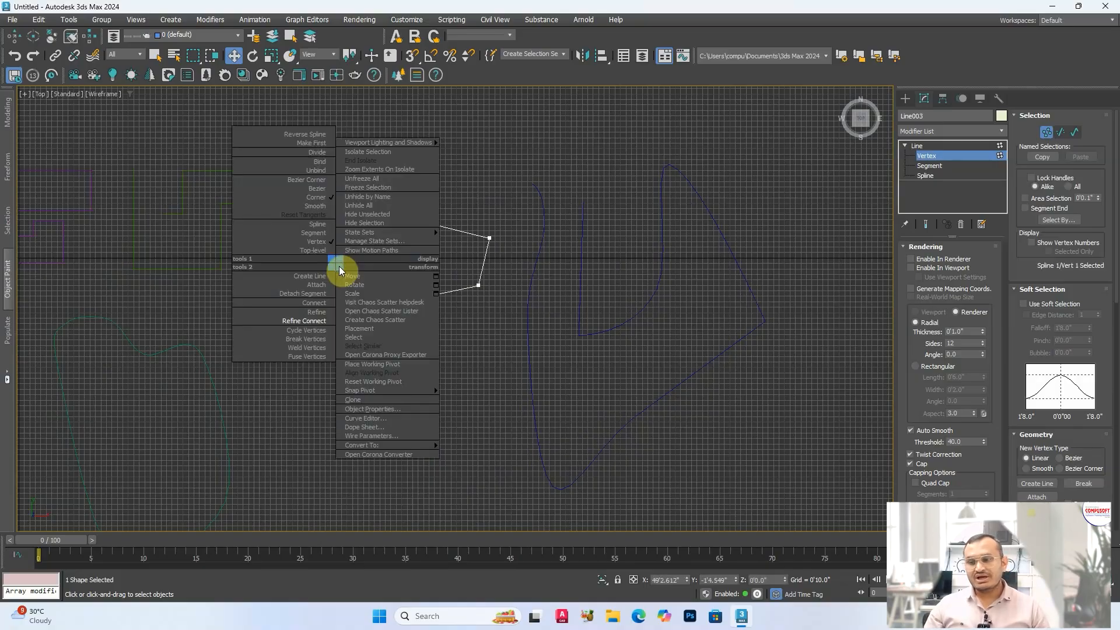
left_click(319, 311)
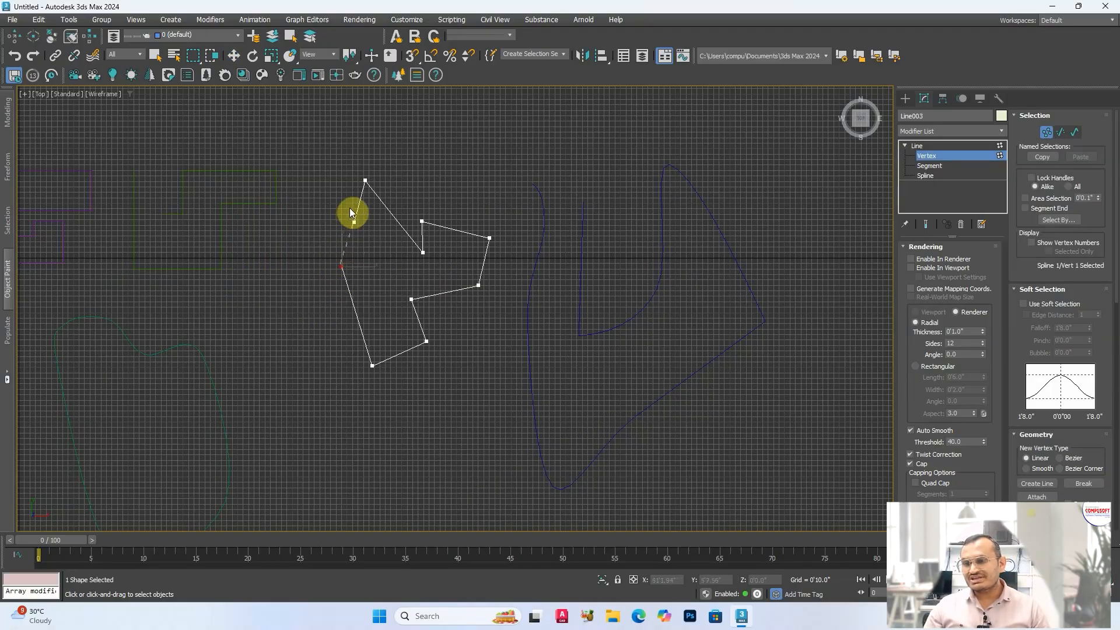
right_click(384, 238)
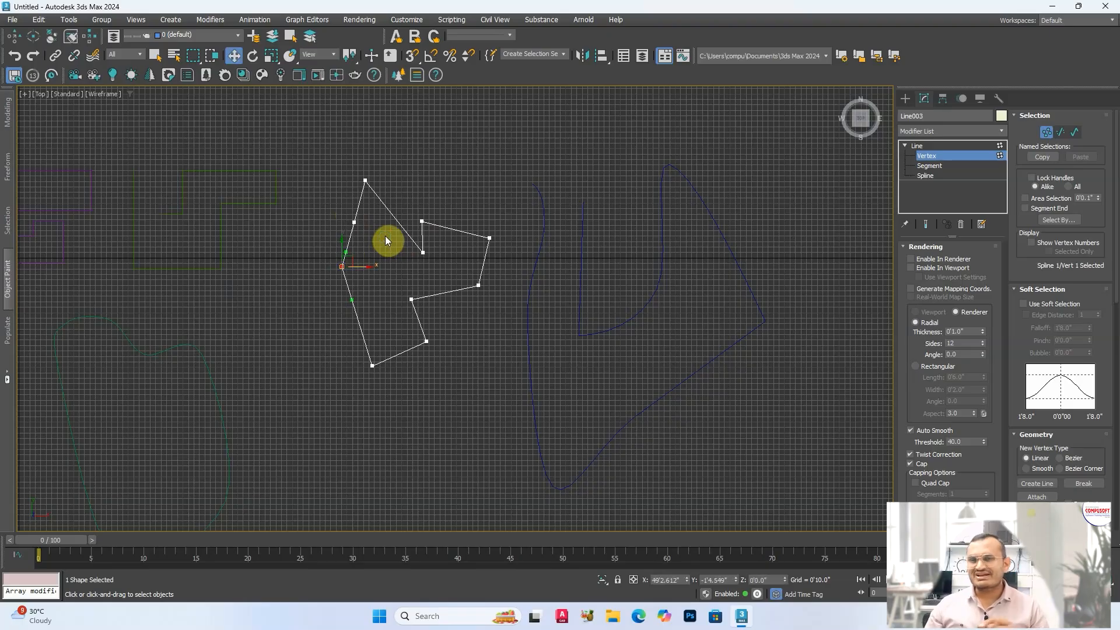
scroll(385, 236, "up", 2)
right_click(369, 261)
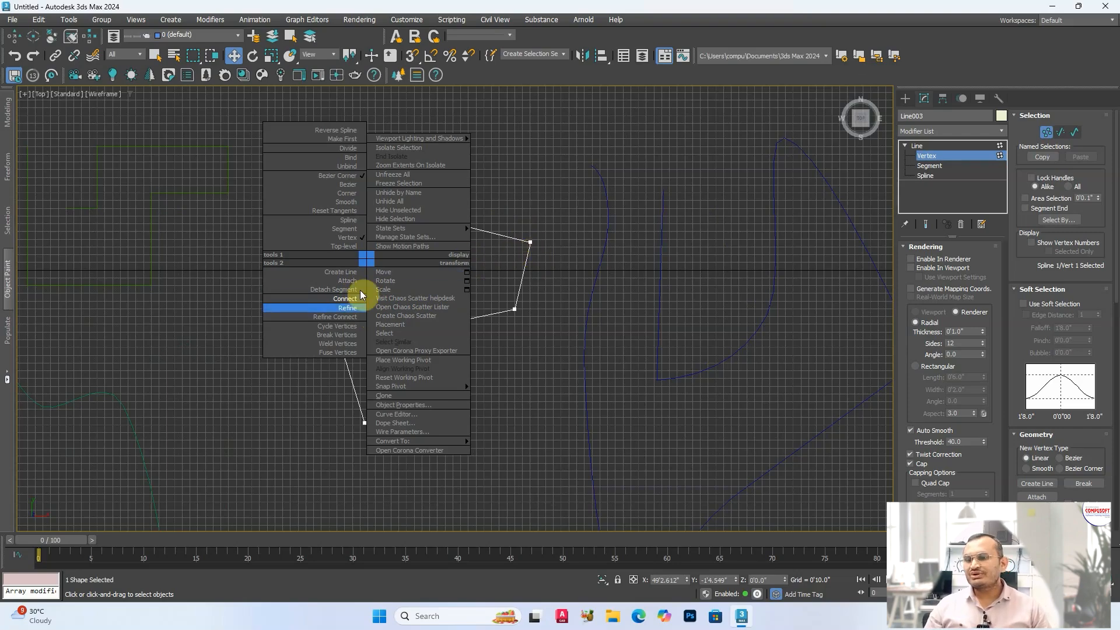
left_click(330, 299)
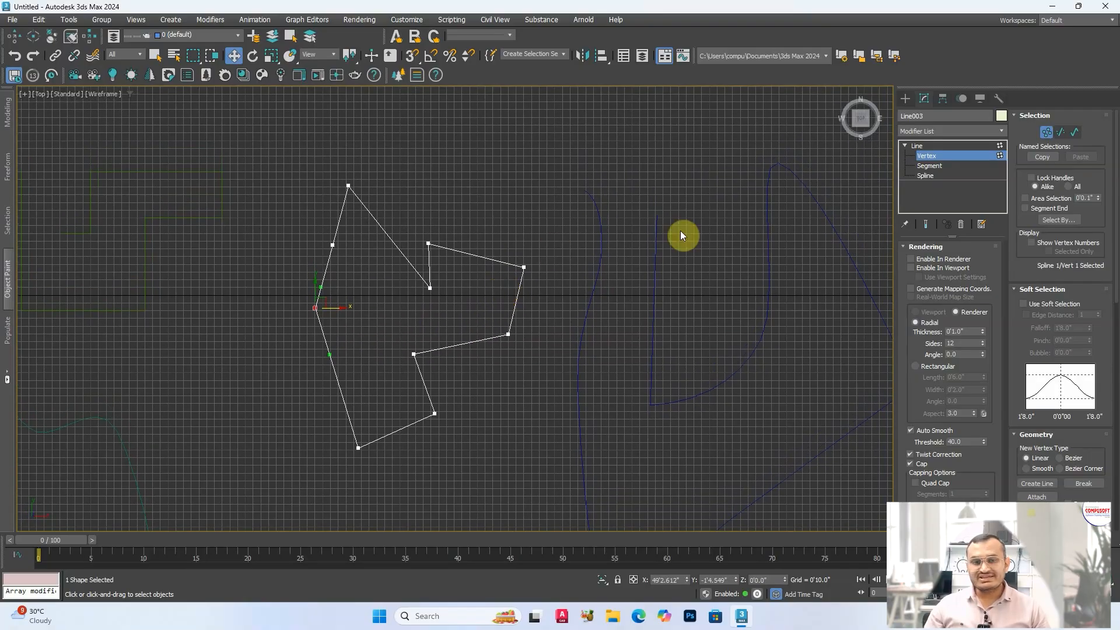
Detach the upper sloping segment of the cream polygon as a separate shape named compusoft.
left_click(929, 165)
left_click(473, 254)
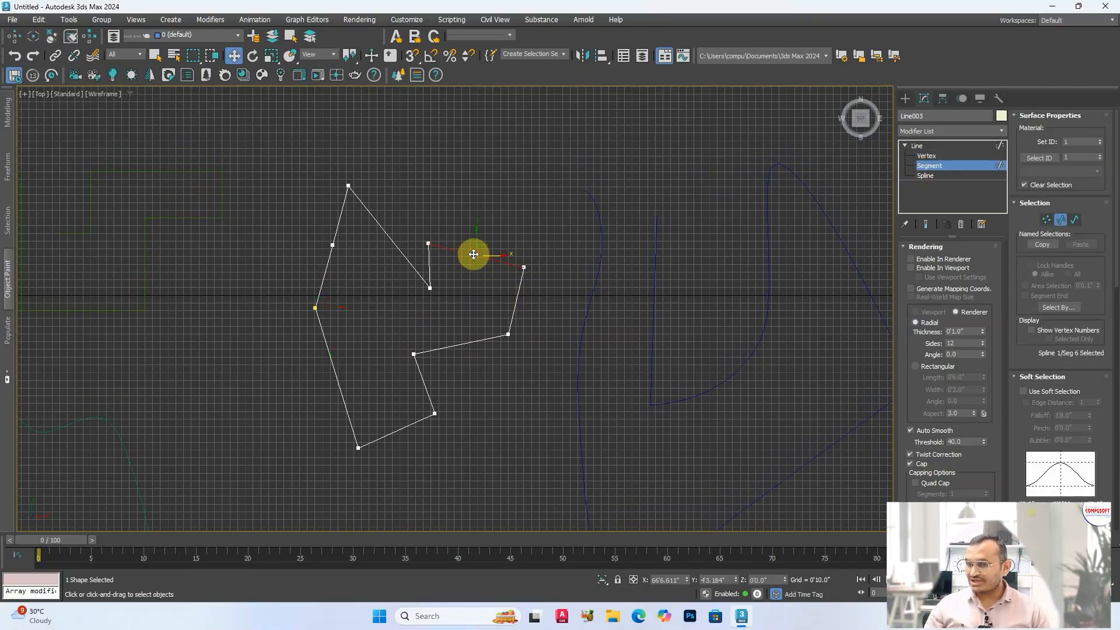
right_click(473, 254)
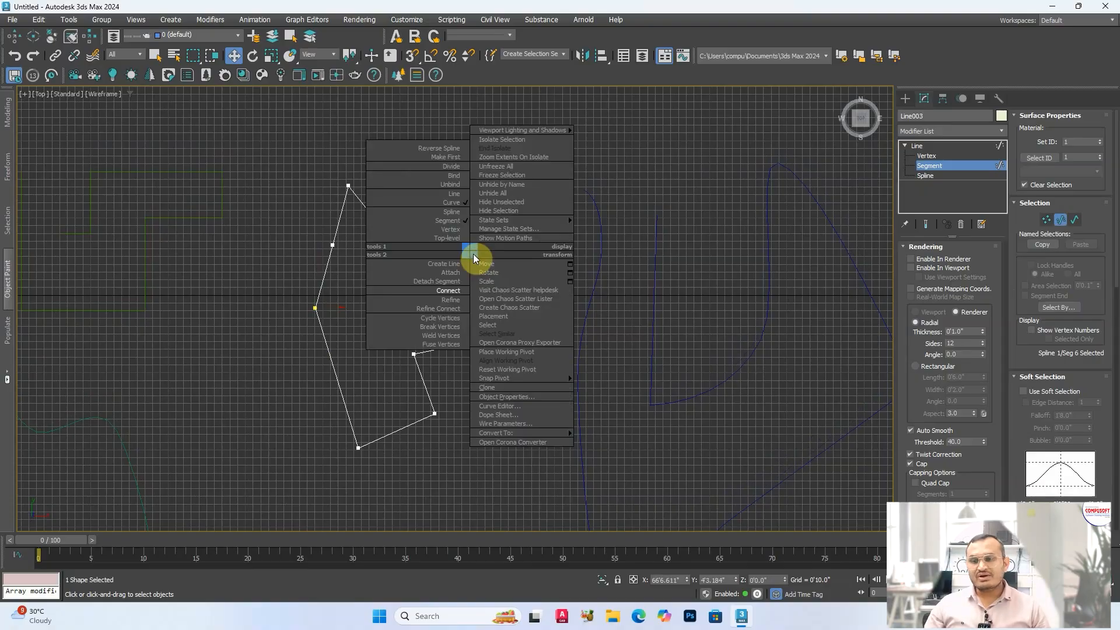
left_click(437, 281)
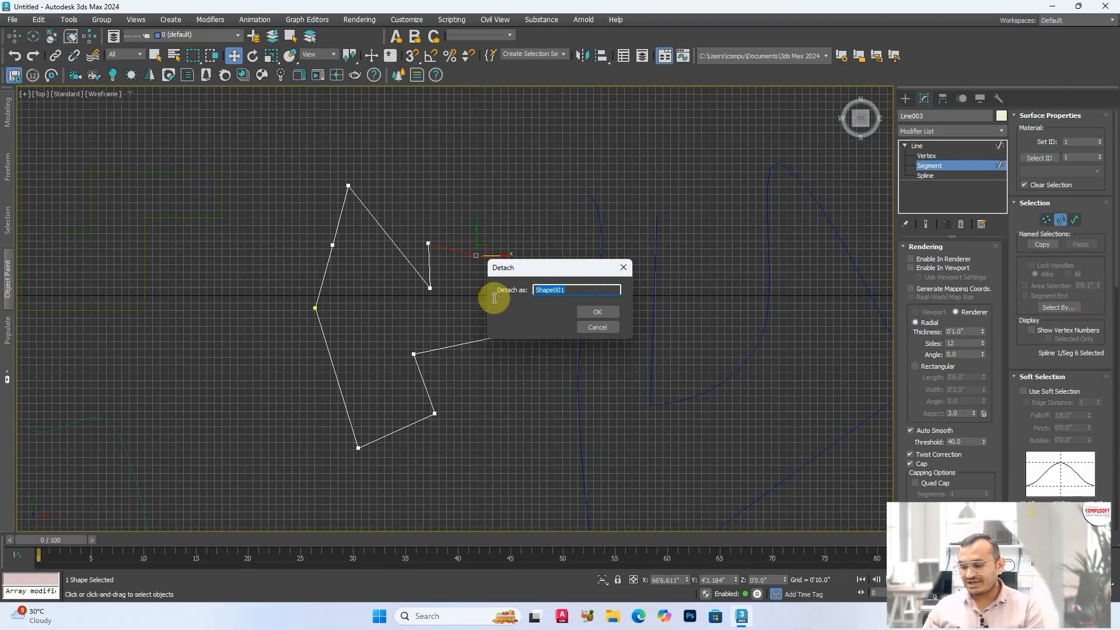
type("compusoft")
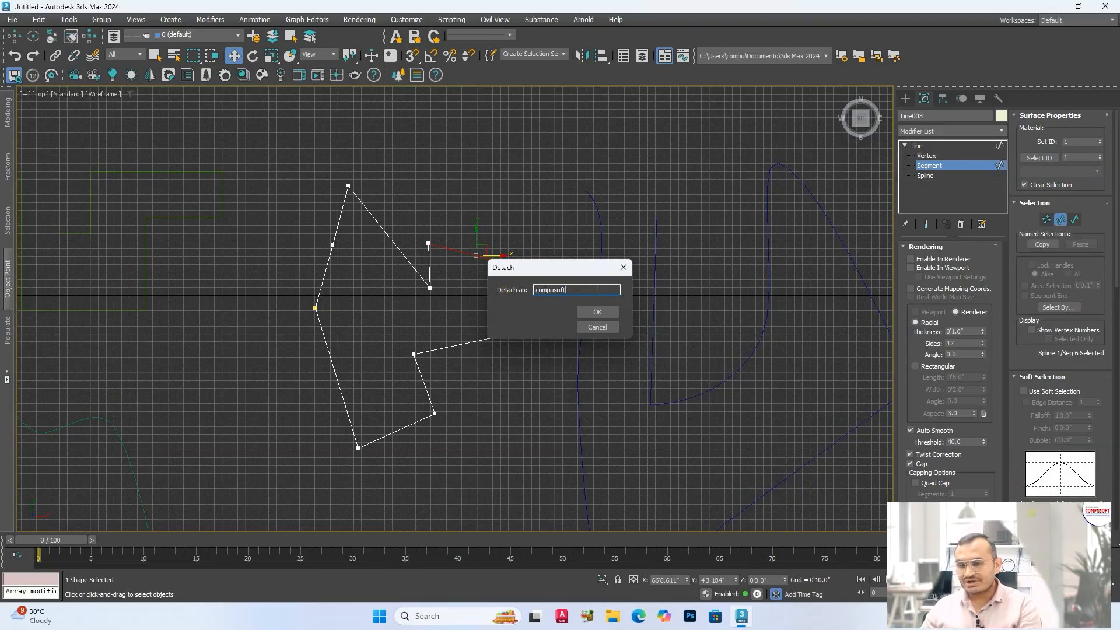
left_click(603, 310)
Select the detached compusoft segment as an object and move it straight up, away from the polygon.
left_click(929, 146)
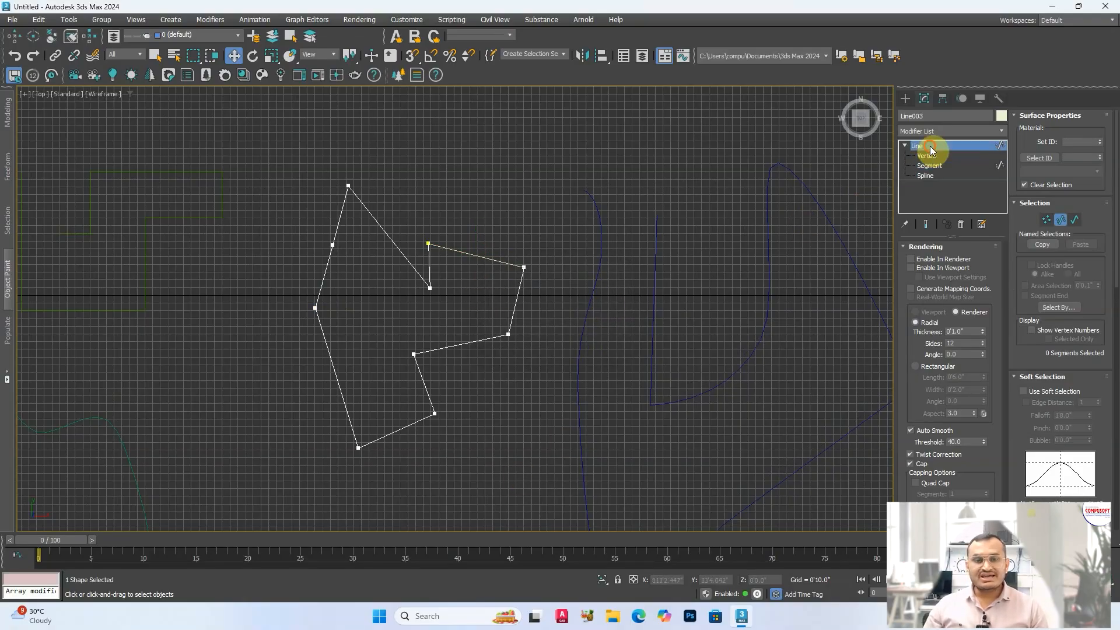
left_click(517, 194)
left_click(469, 255)
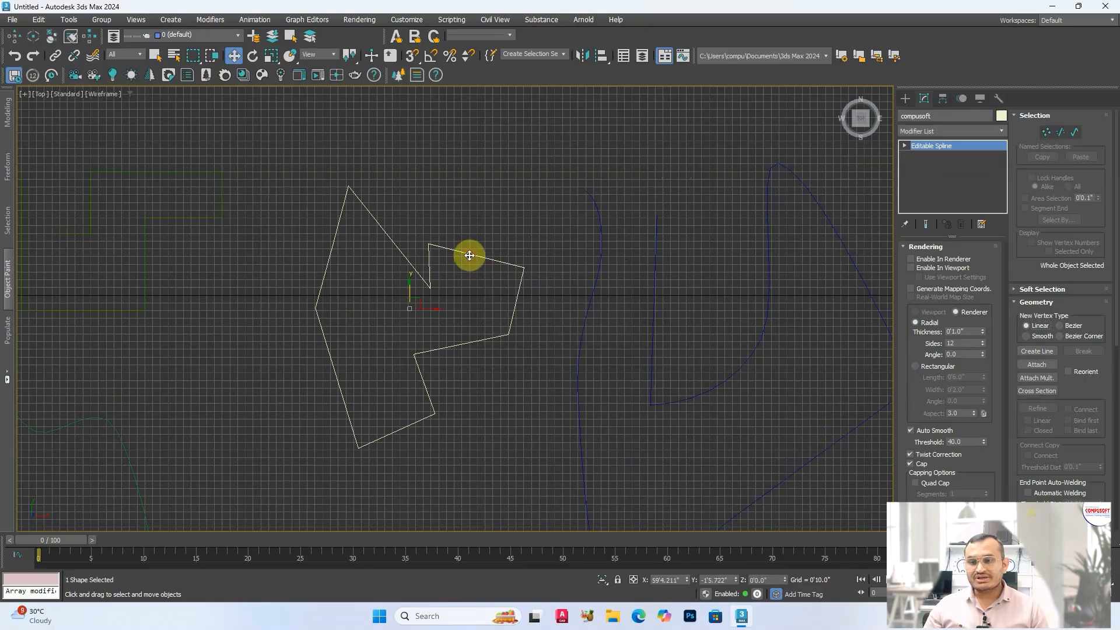
left_click(406, 297)
left_click_drag(410, 294, 426, 199)
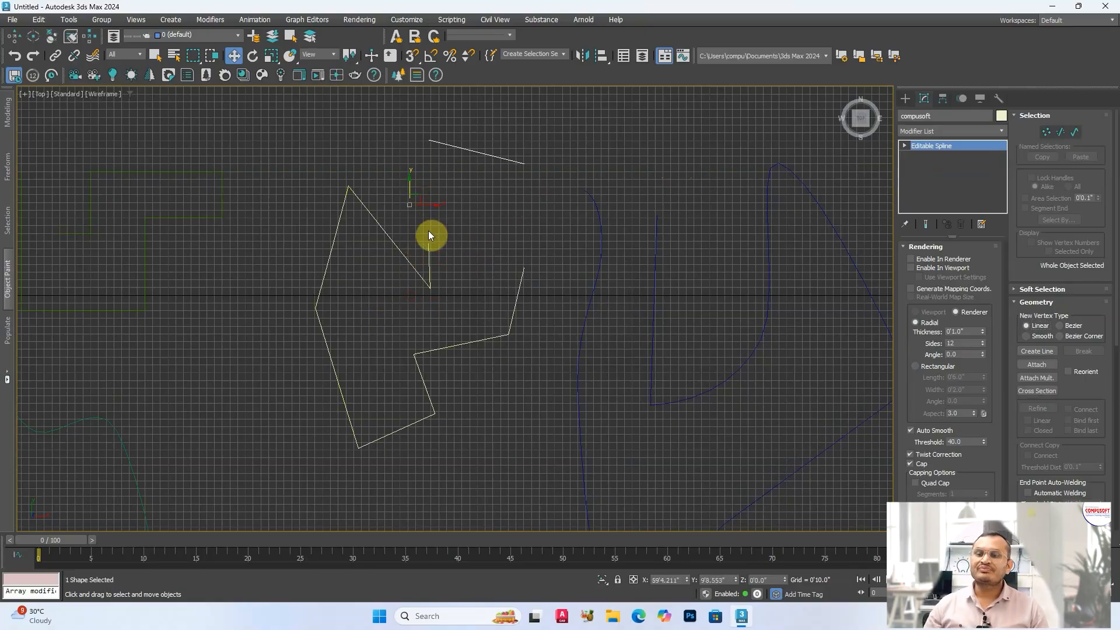
Bridge the gap left by the detached segment by connecting the polygon's two open end vertices.
left_click(432, 251)
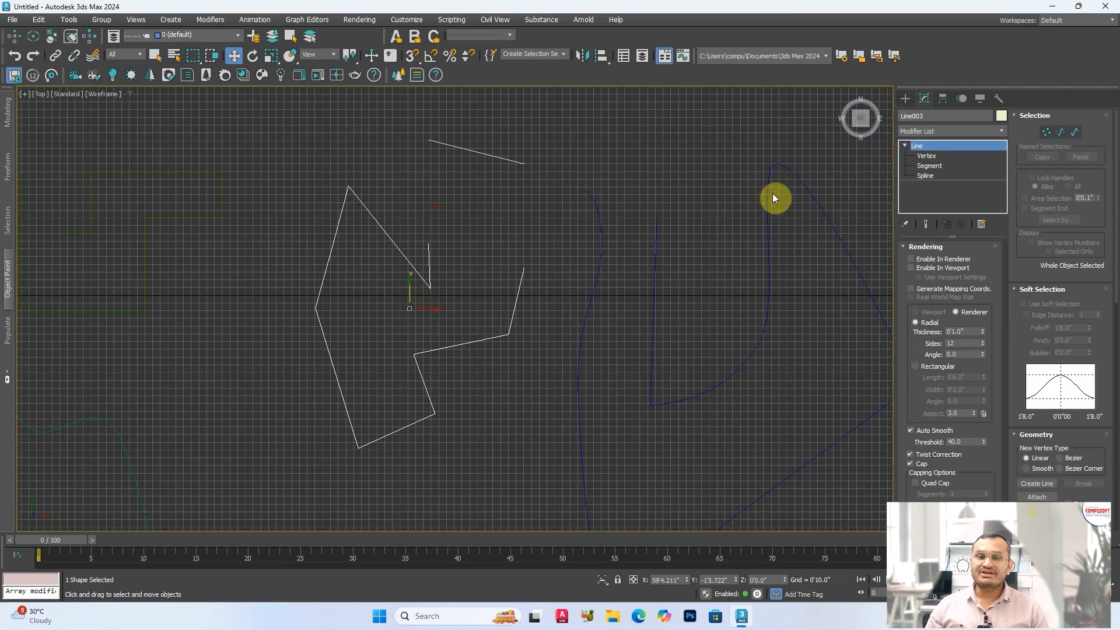
left_click(952, 155)
left_click(430, 244)
right_click(421, 226)
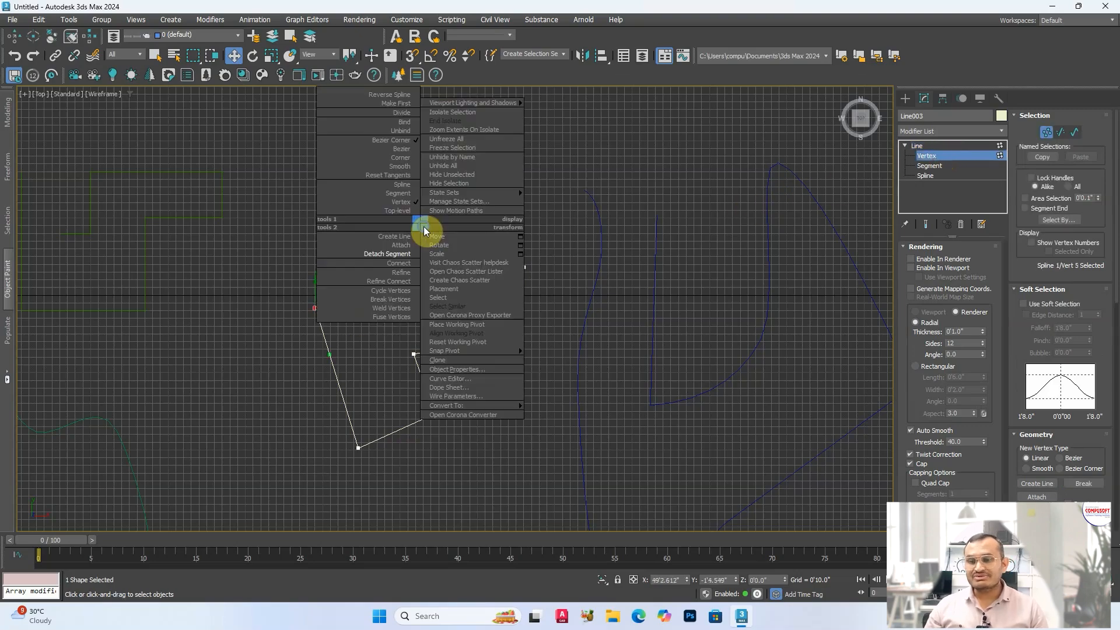
left_click(401, 263)
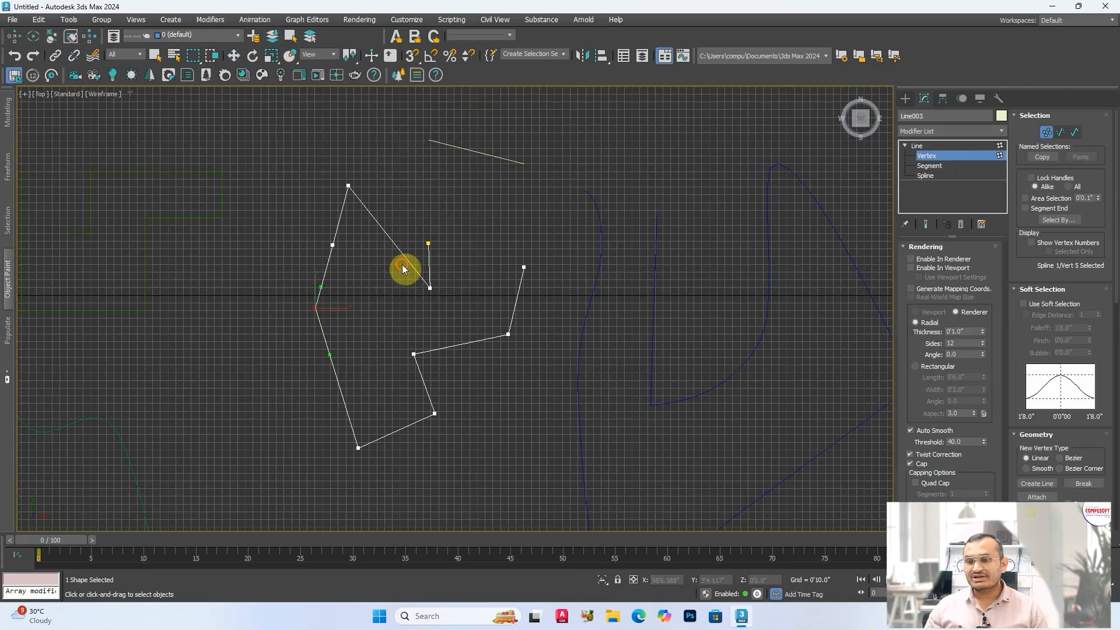
left_click_drag(435, 241, 522, 266)
right_click(512, 302)
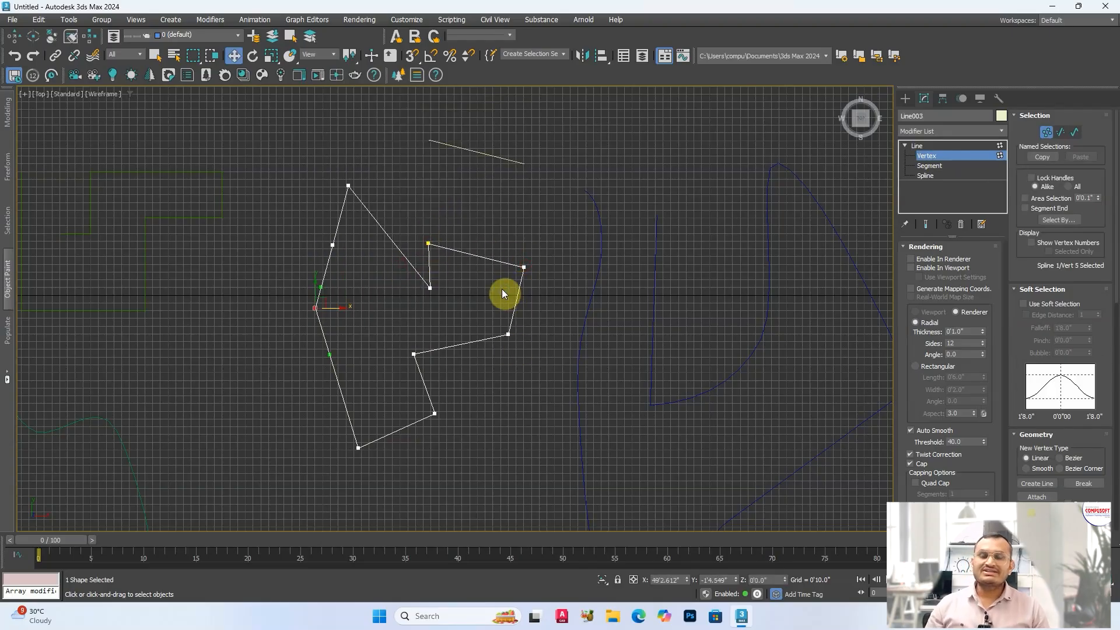
Attach the blue curved line to the cream polygon so both belong to one shape.
scroll(488, 290, "down", 6)
middle_click_drag(500, 317, 434, 276)
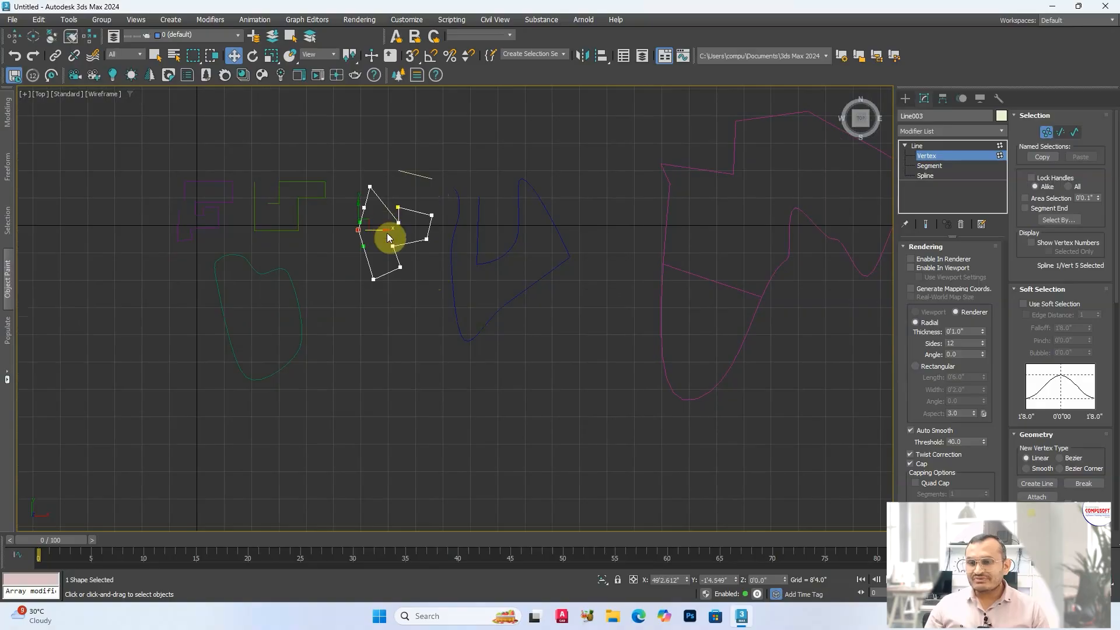
left_click(400, 267)
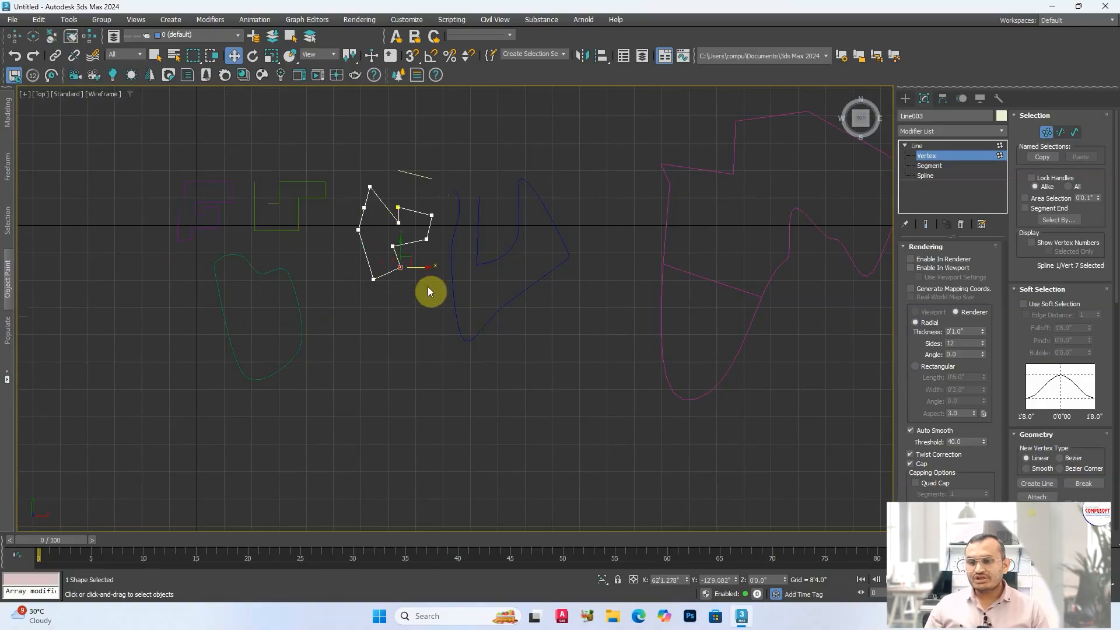
left_click(917, 145)
left_click(500, 311)
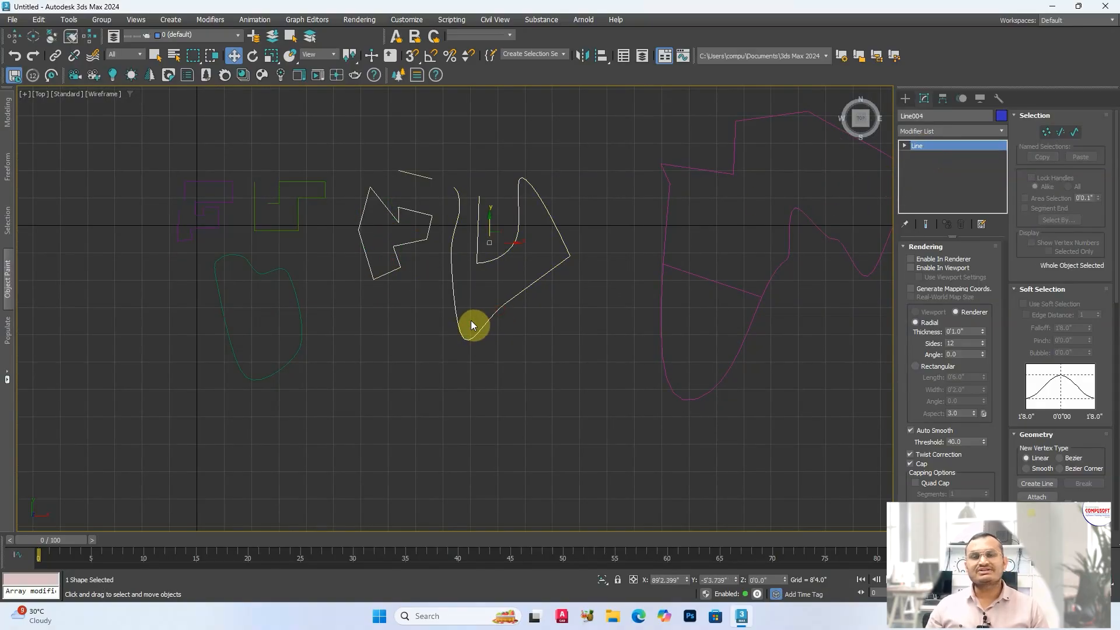
left_click(415, 243)
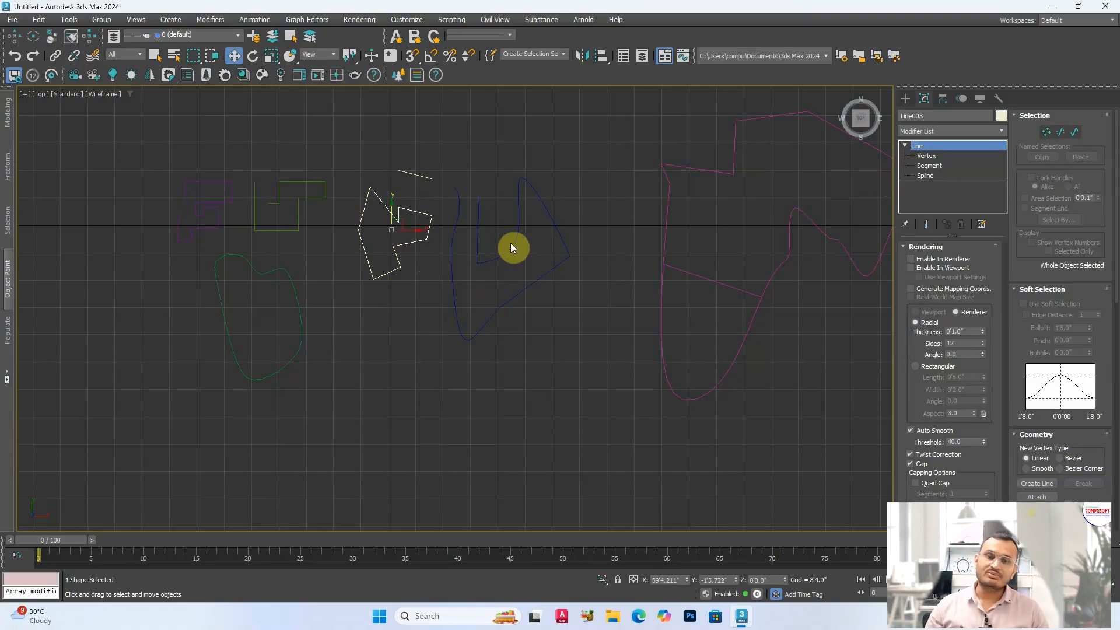
right_click(412, 229)
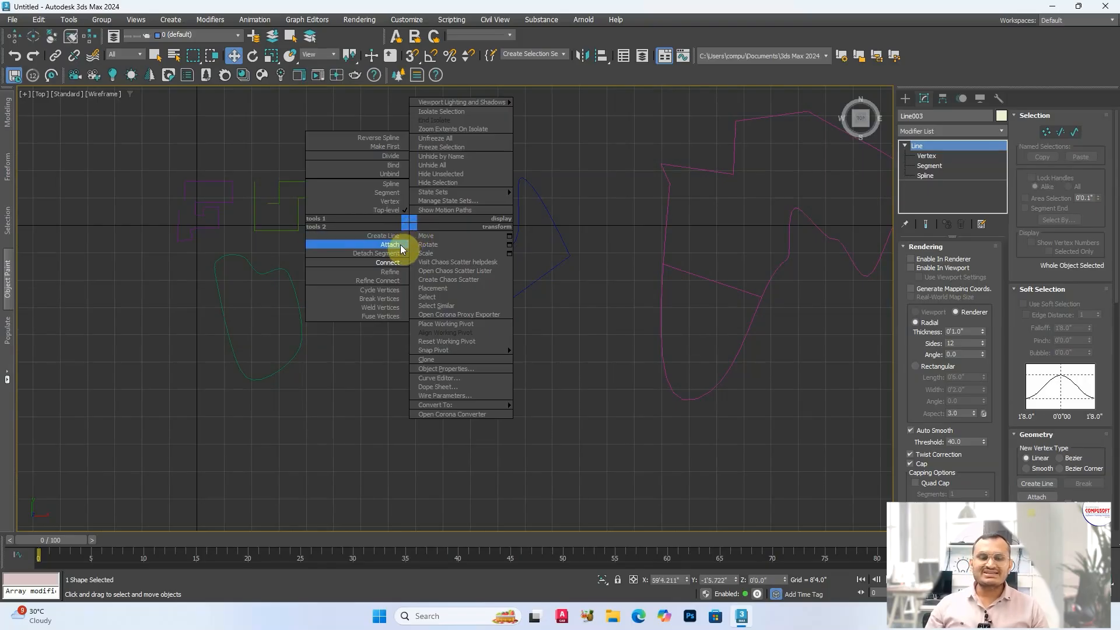
left_click(401, 245)
left_click(1033, 497)
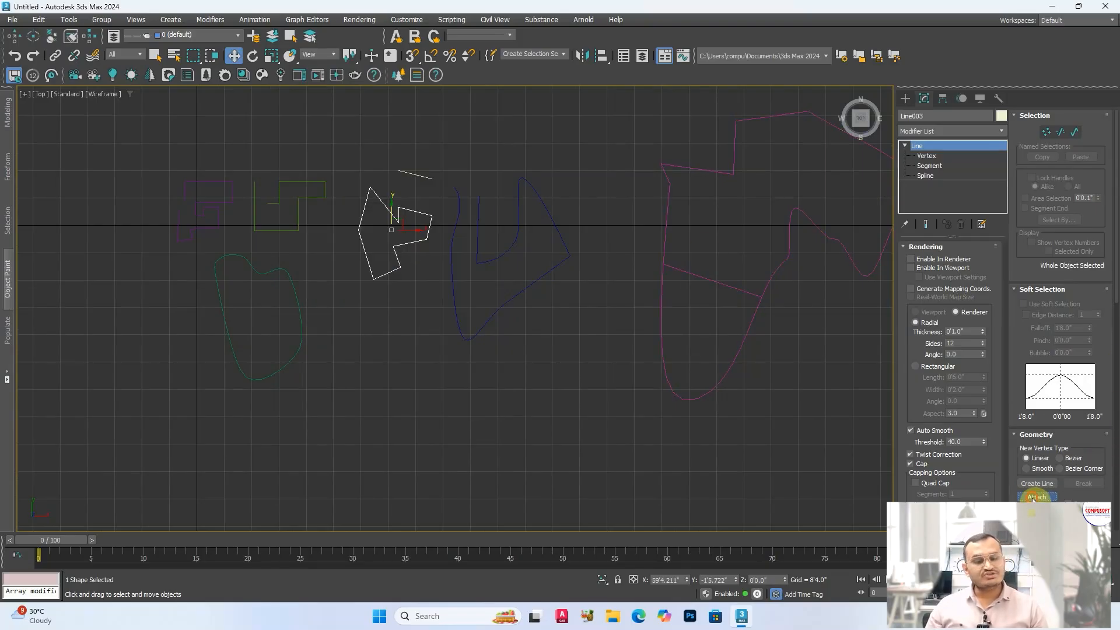
left_click(514, 257)
key("w")
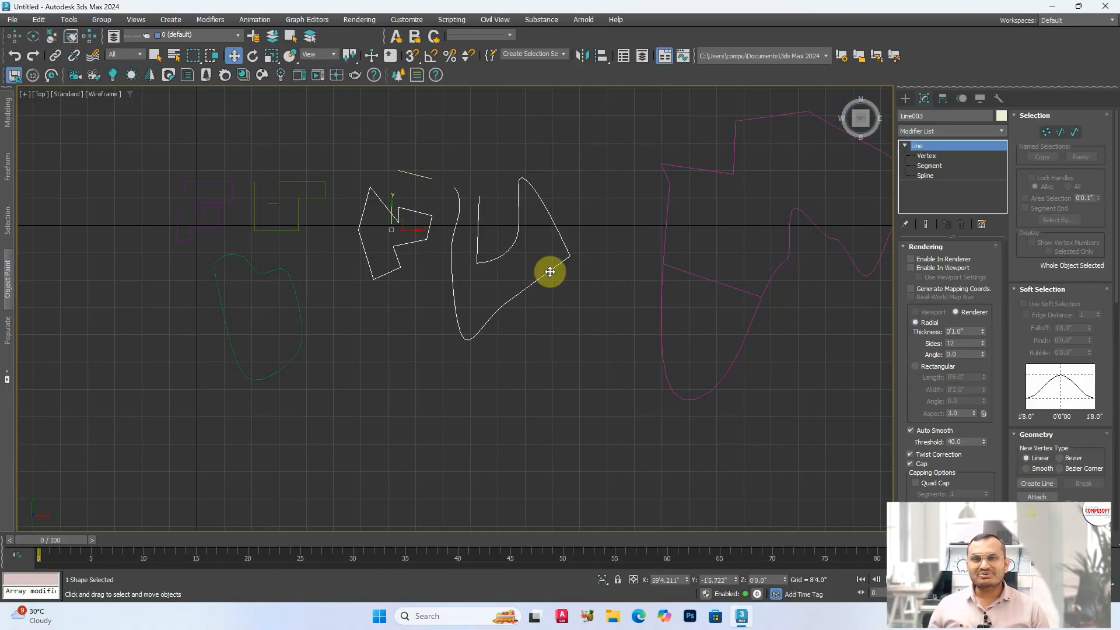
Move the polygon's lowest corner vertex in the combined shape downward.
left_click(926, 156)
mouse_move(594, 263)
left_mouse_down()
mouse_move(558, 242)
mouse_move(606, 255)
left_mouse_up()
left_click_drag(345, 275, 378, 332)
scroll(369, 295, "down", 3)
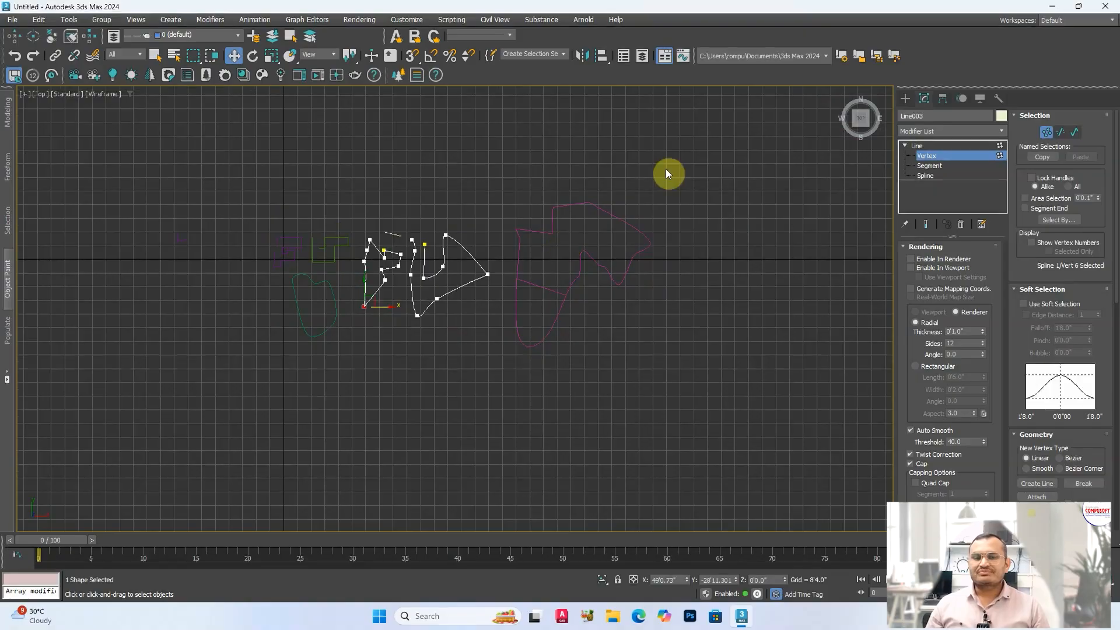
Return to whole-object level, select all the shapes in the Top view and delete them.
left_click(920, 145)
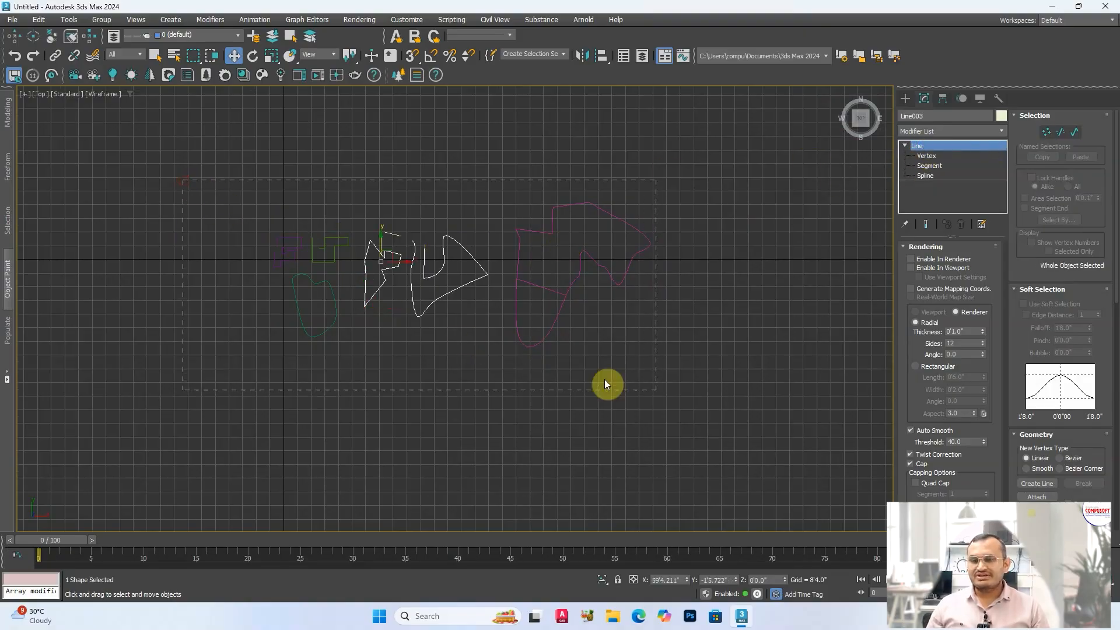
left_click_drag(604, 380, 700, 394)
key("Delete")
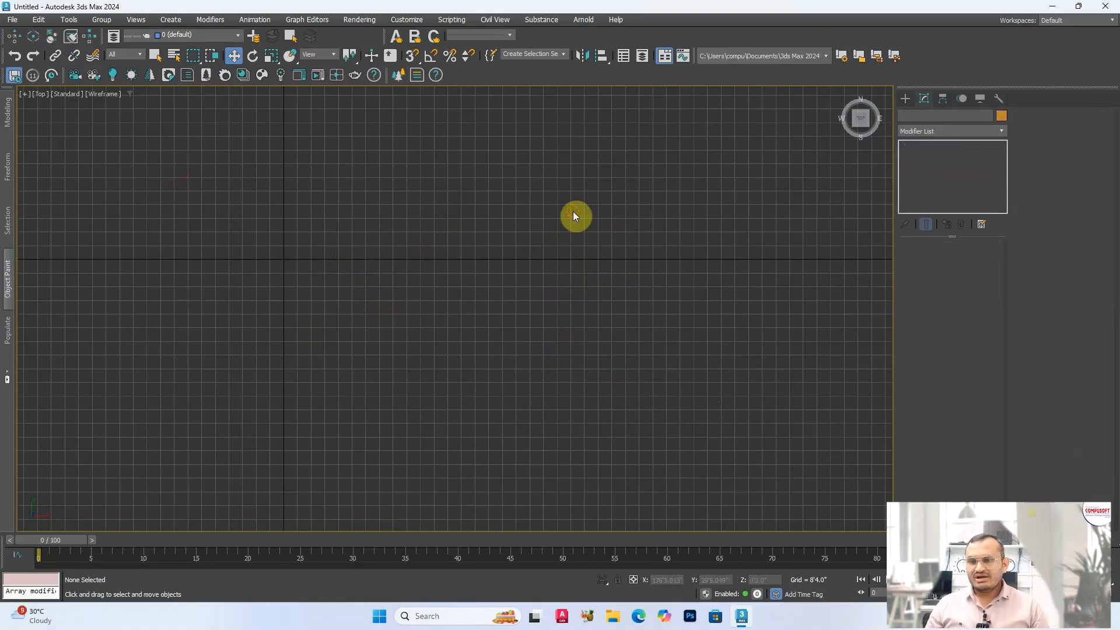
With grid snap on, draw a closed four-corner square with the Line tool in the Top view, starting at X 66'8", Y 50'0".
left_click(411, 56)
left_click(905, 99)
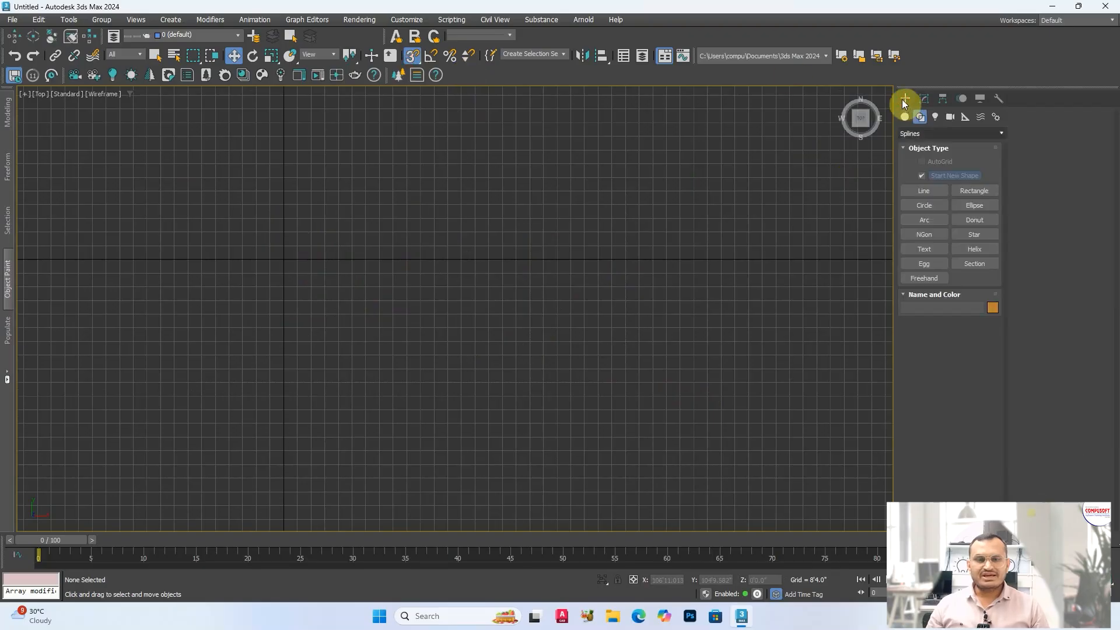
left_click(927, 191)
left_click(392, 258)
left_click(389, 175)
left_click(386, 400)
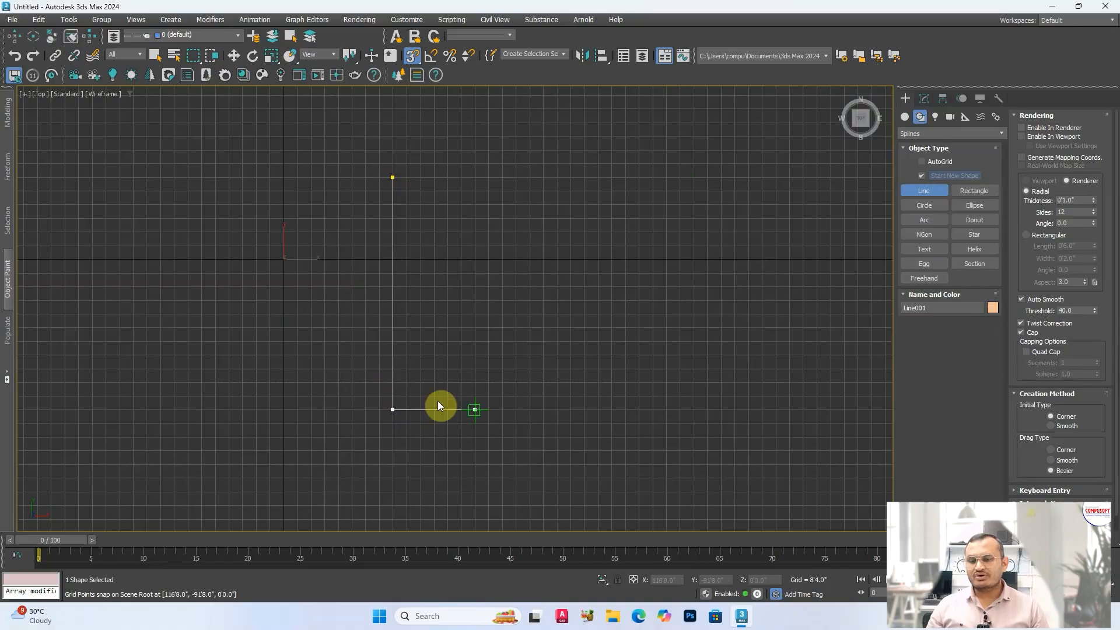
left_click(611, 401)
left_click(616, 171)
left_click(388, 172)
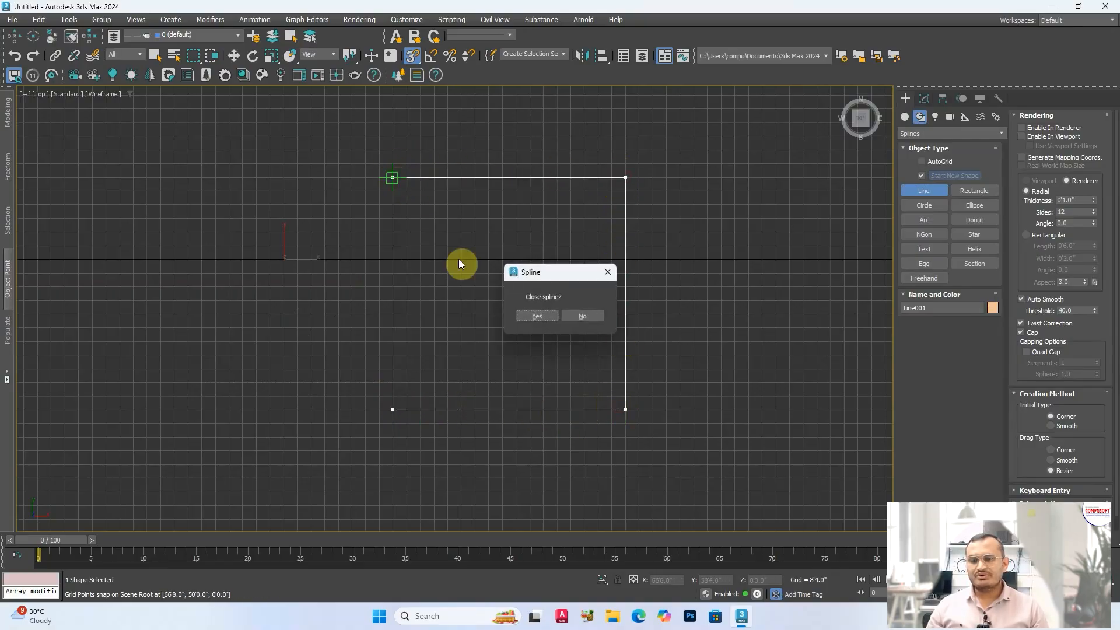
left_click(535, 316)
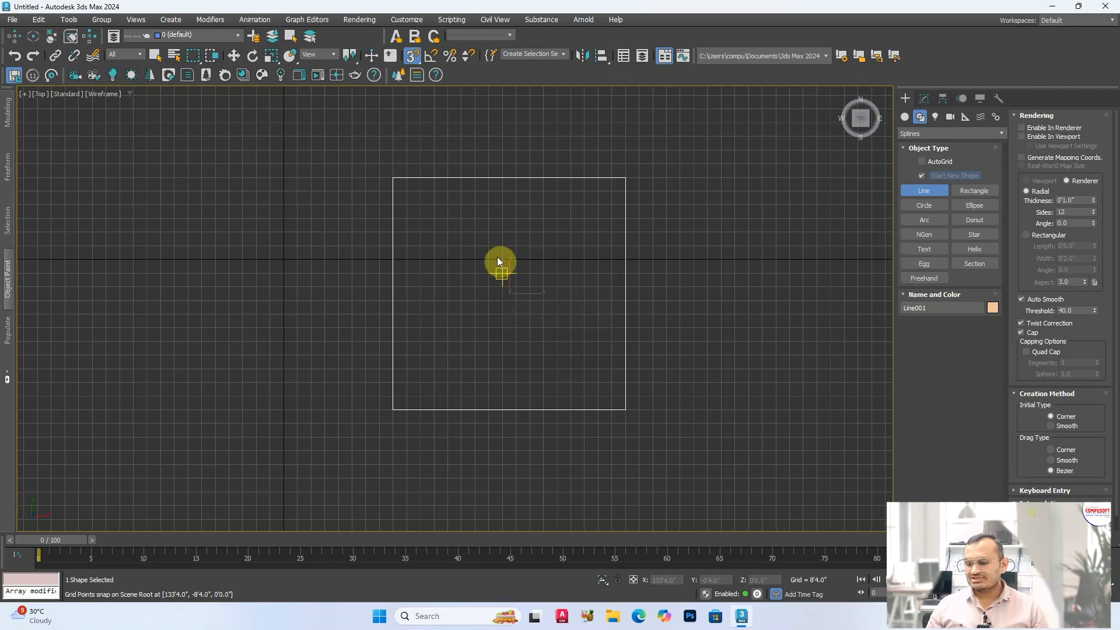
Turn snapping off and frame the square in the maximized Perspective view, with the Move tool active.
key("s")
key("alt+w")
key("alt+w")
key("z")
key("w")
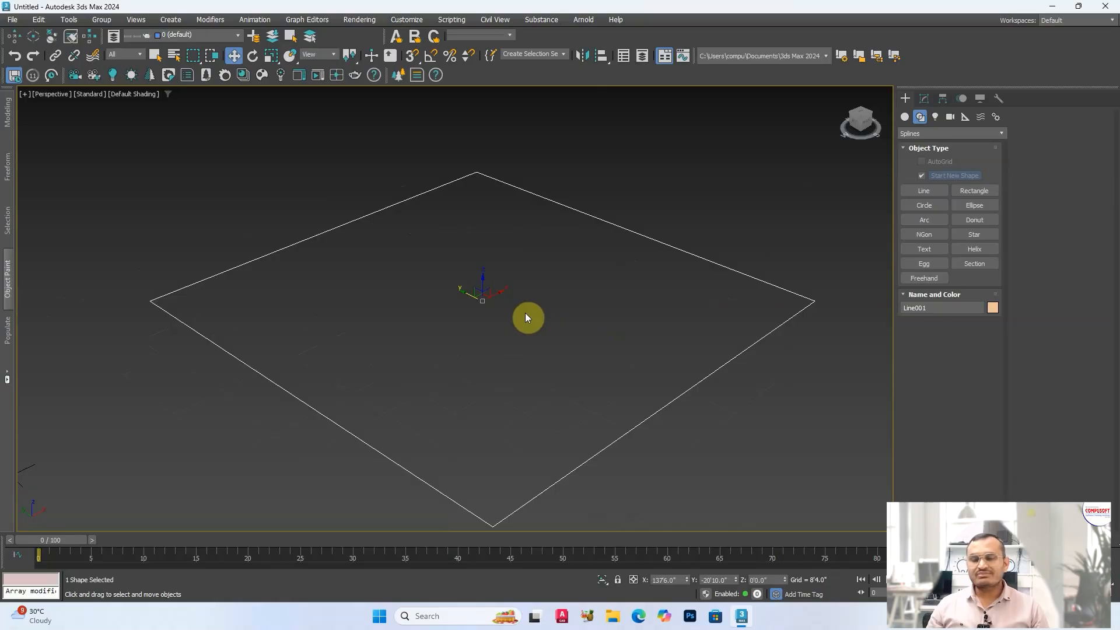
Enable the square line's rendering in both the renderer and the viewport.
left_click(923, 99)
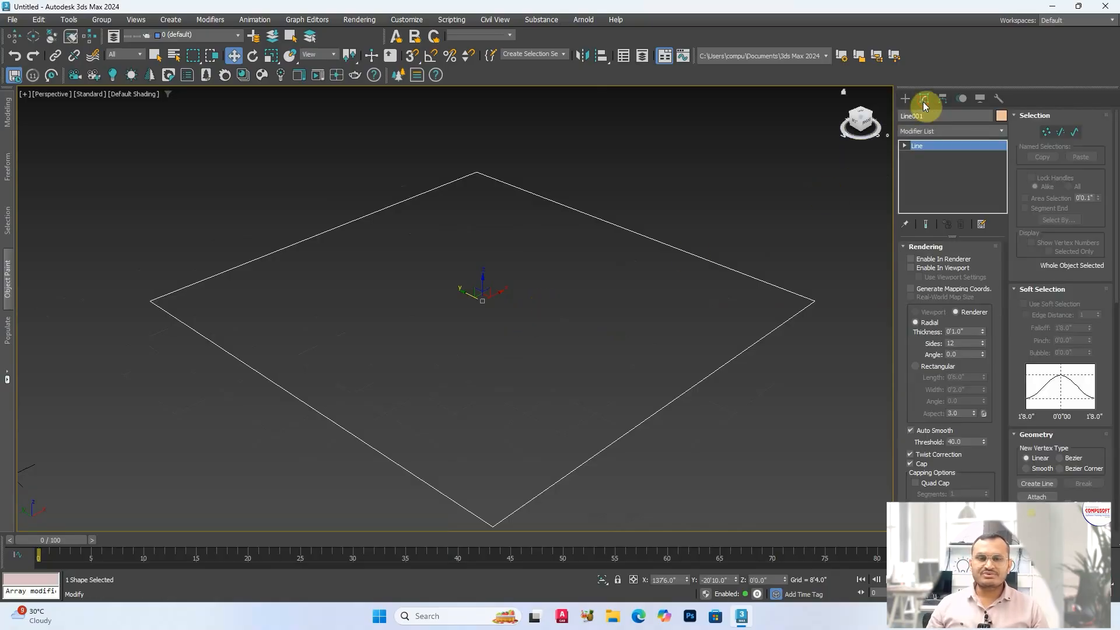
left_click(905, 145)
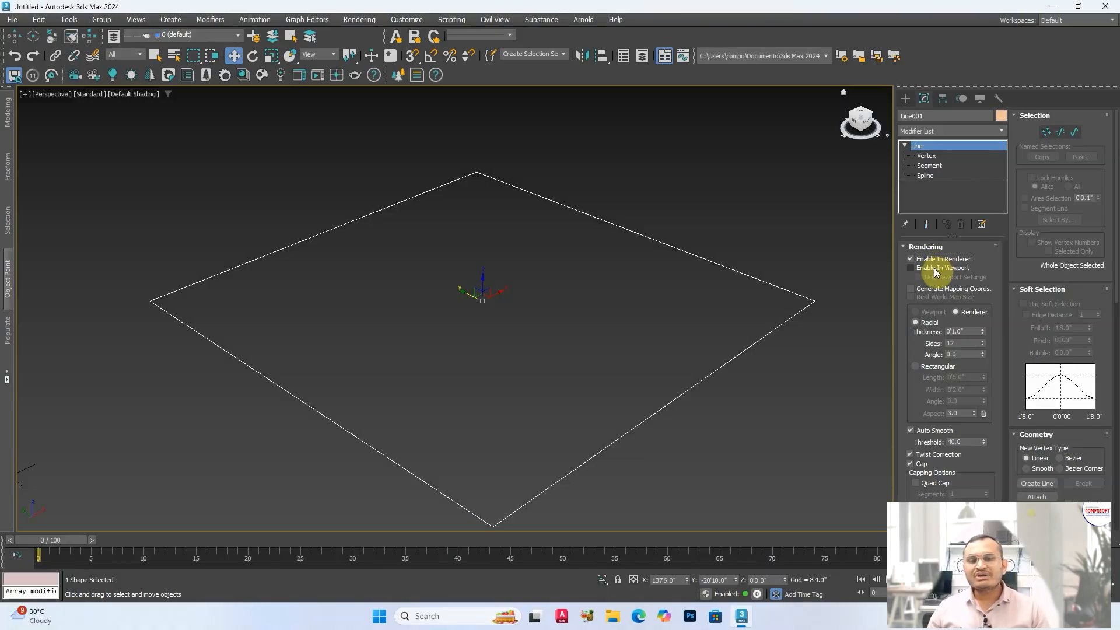
left_click(910, 268)
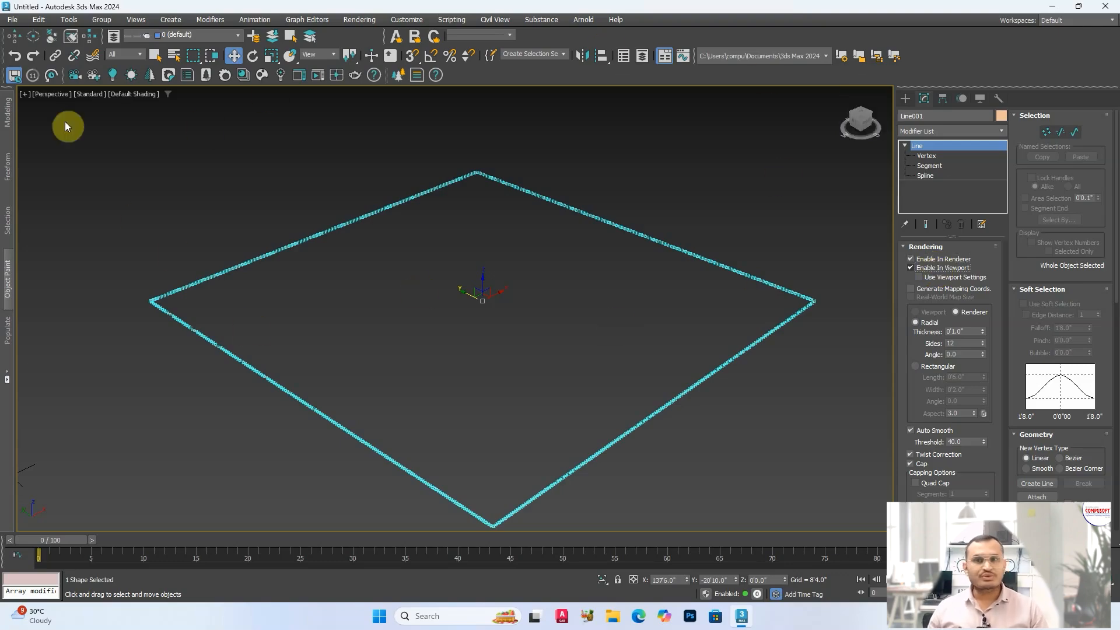
Increase the square's radial rendering thickness to about 10'2.9".
scroll(558, 496, "up", 5)
scroll(541, 351, "down", 4)
middle_click_drag(596, 356, 599, 388)
scroll(598, 389, "down", 5)
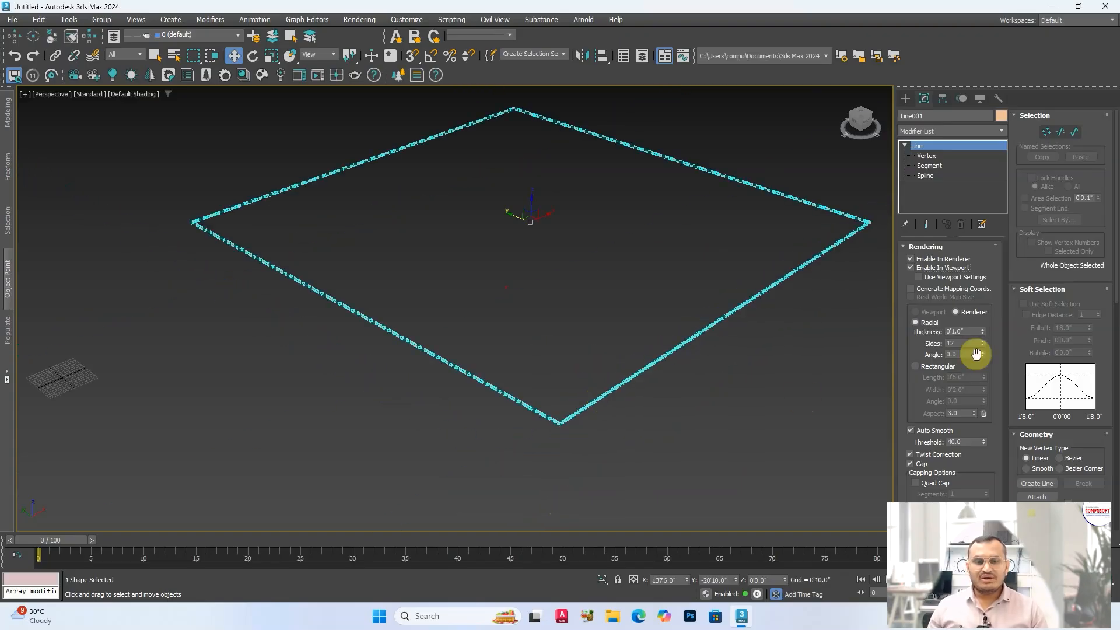
left_click_drag(982, 329, 537, 58)
left_click(641, 354)
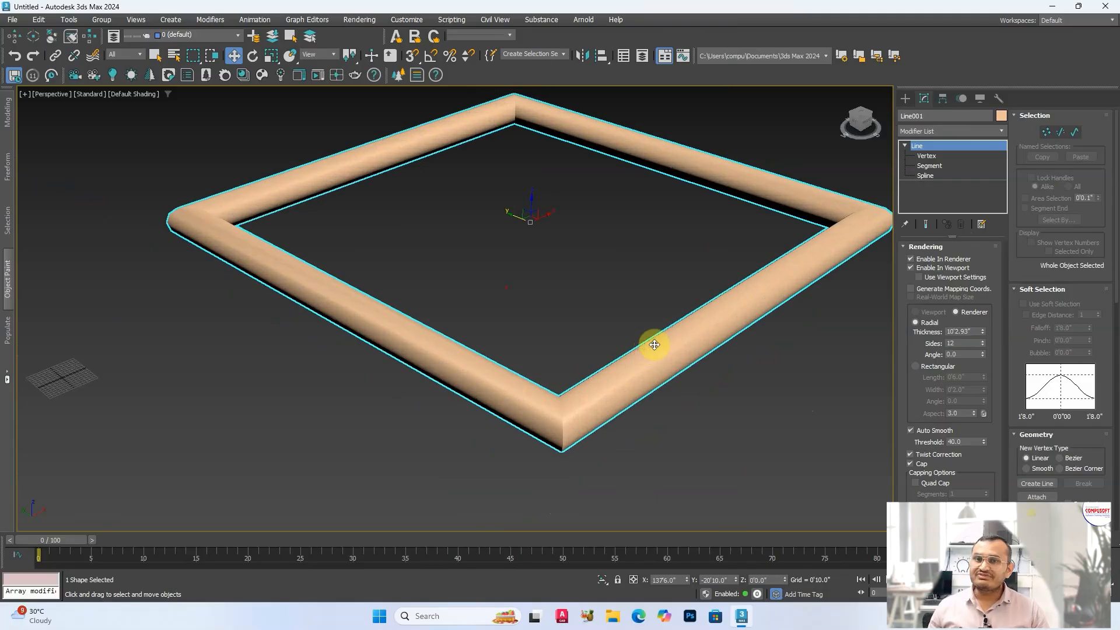
middle_click_drag(694, 323, 670, 358)
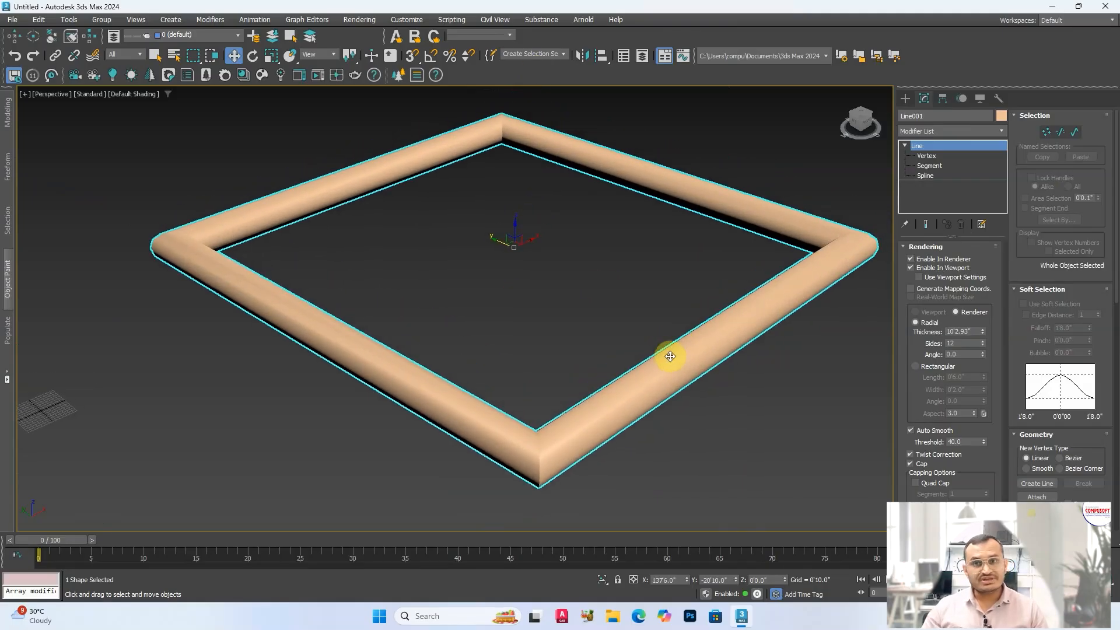
Display edged faces and set the radial section to about 10'10.3" thickness, 20 sides and an angle of about -30.93.
key("F4")
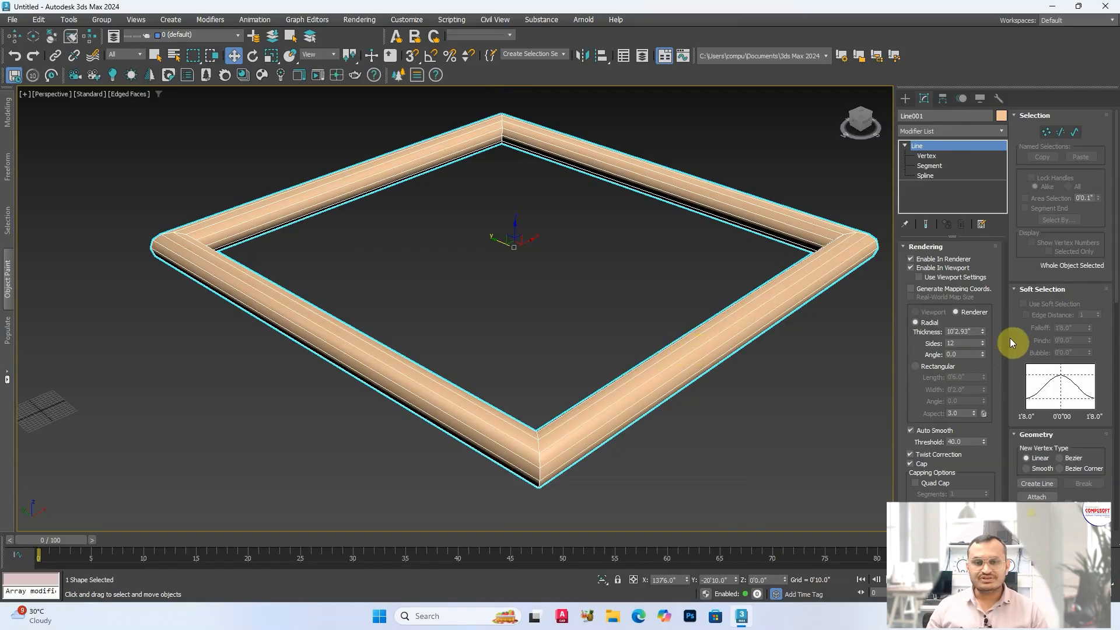
mouse_move(981, 332)
left_mouse_down()
mouse_move(978, 292)
mouse_move(986, 343)
left_mouse_up()
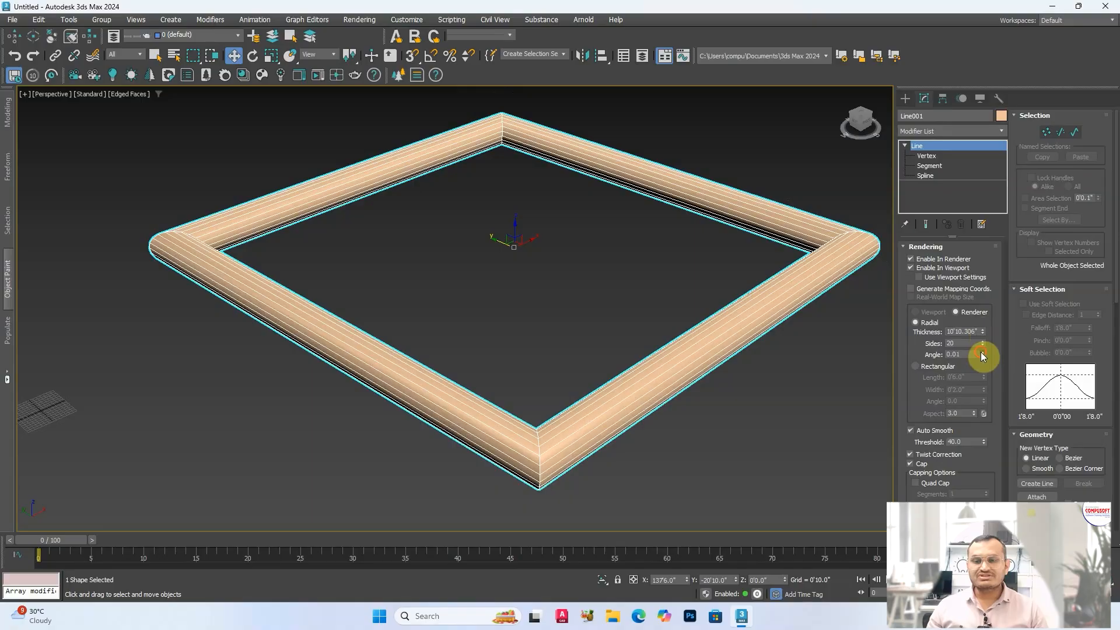
left_click_drag(980, 351, 263, 313)
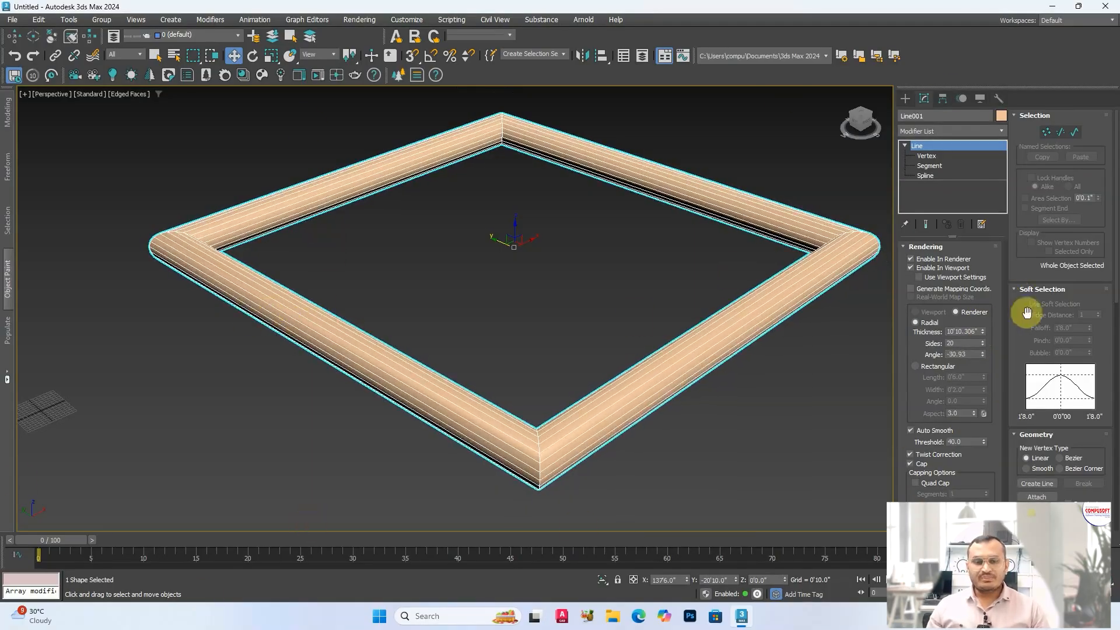
Switch the square's section to Rectangular with a length of about 15'11" and a width of about 7'1.3".
left_click(933, 368)
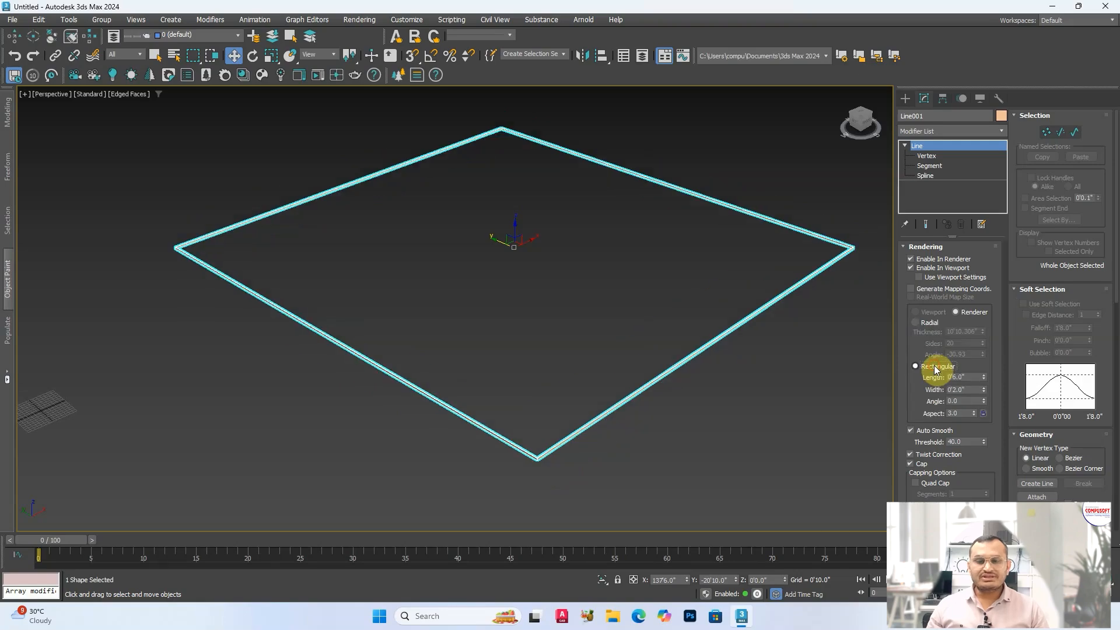
mouse_move(984, 375)
left_mouse_down()
mouse_move(982, 192)
mouse_move(981, 361)
left_mouse_up()
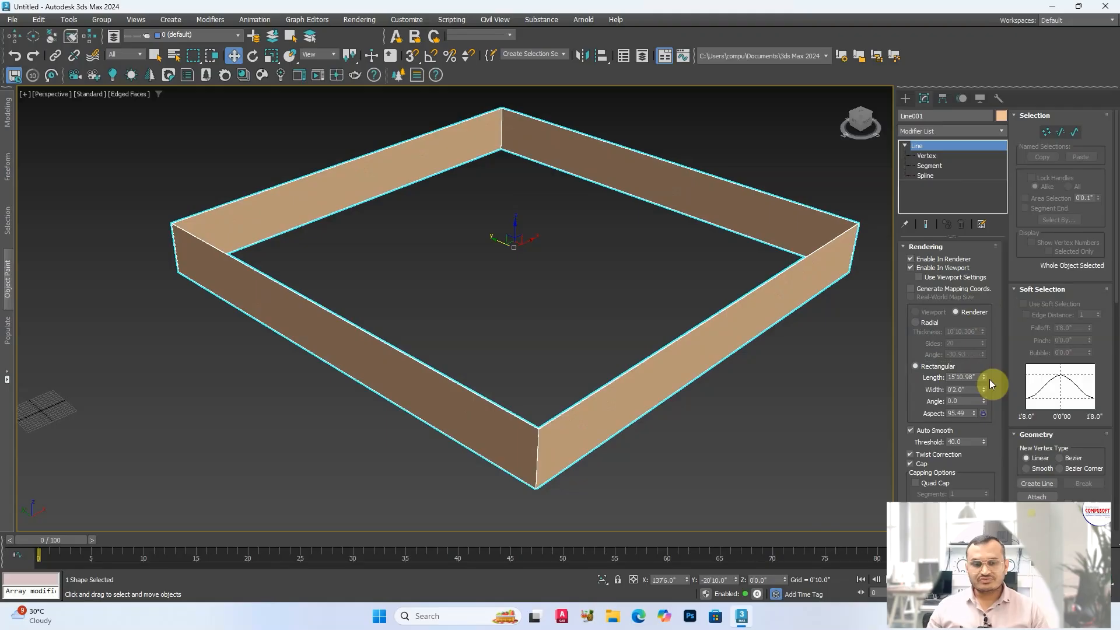
left_click_drag(983, 391, 585, 344)
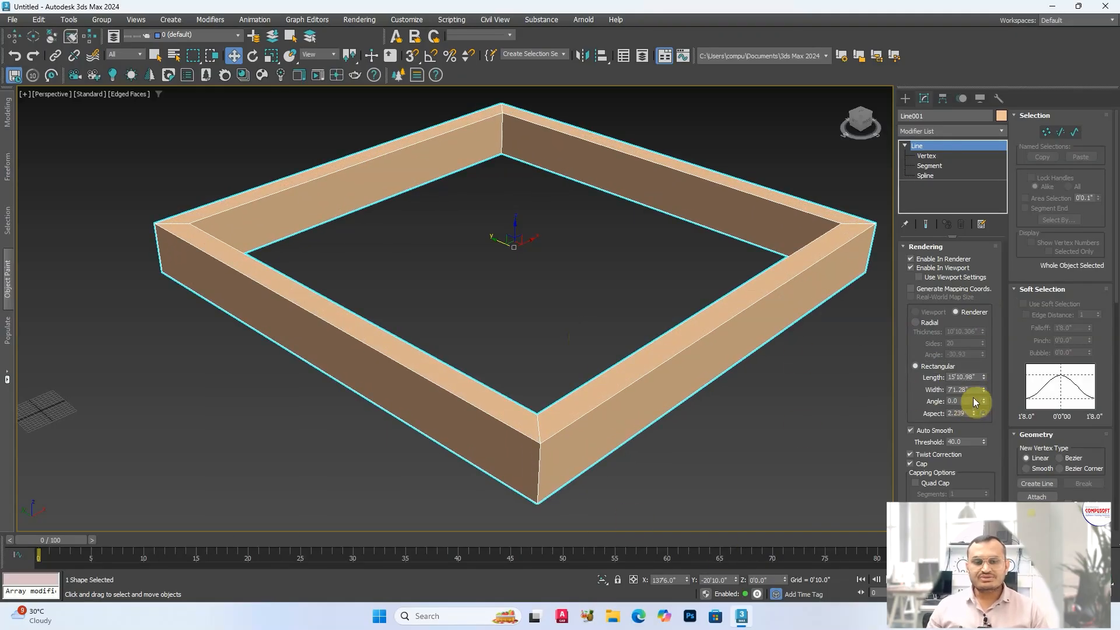
Tilt the rectangular section to an angle of about -5.65, and reset the angle to 0.
left_click_drag(983, 400, 42, 95)
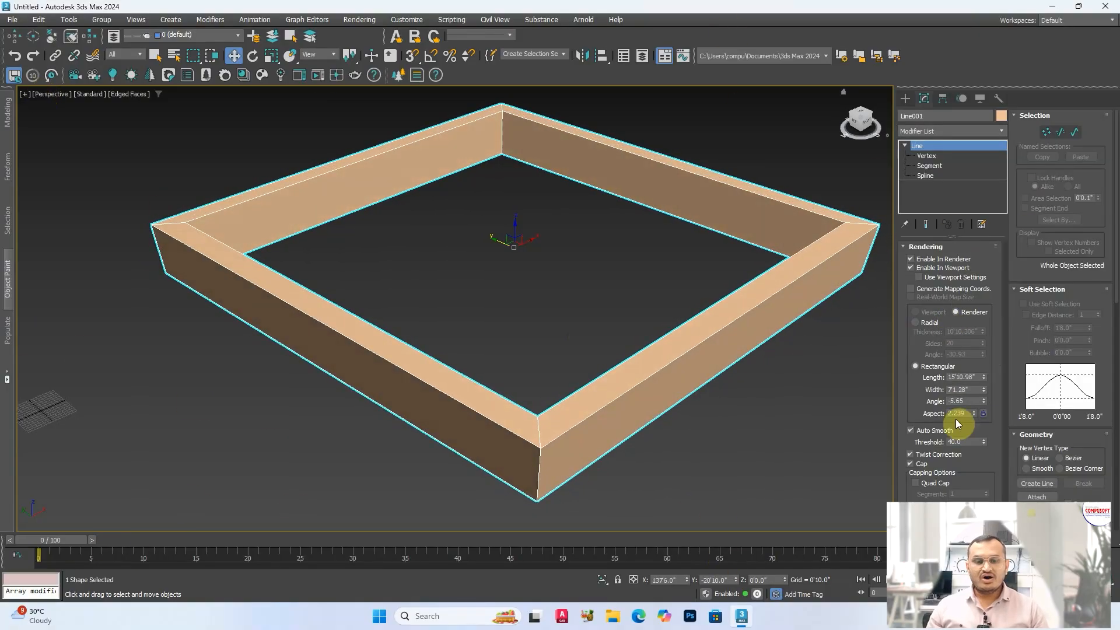
left_click_drag(971, 401, 897, 411)
type("0")
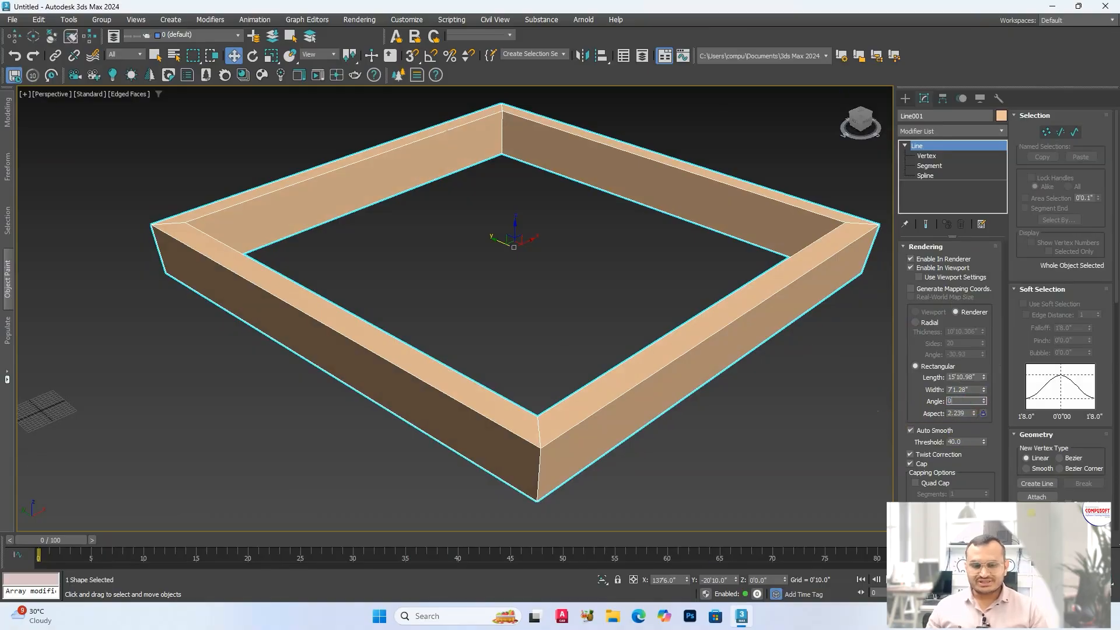
key("Return")
Raise the rectangular section's aspect ratio to about 3.359.
left_click(974, 416)
mouse_move(974, 416)
left_mouse_down()
mouse_move(964, 295)
mouse_move(988, 404)
left_mouse_up()
scroll(758, 364, "down", 5)
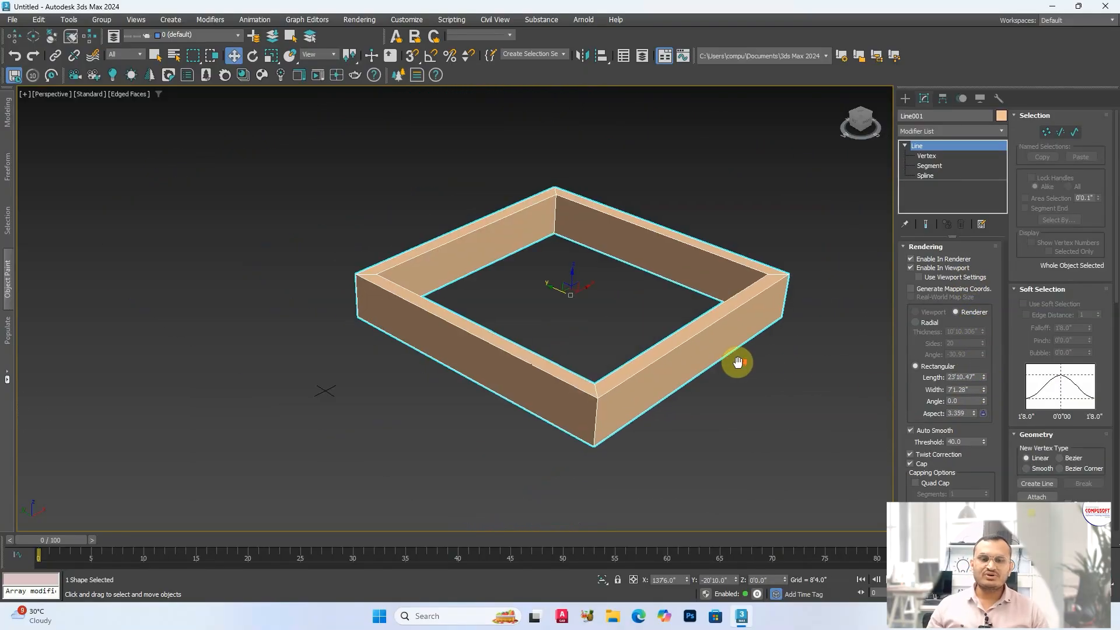
scroll(740, 367, "up", 5)
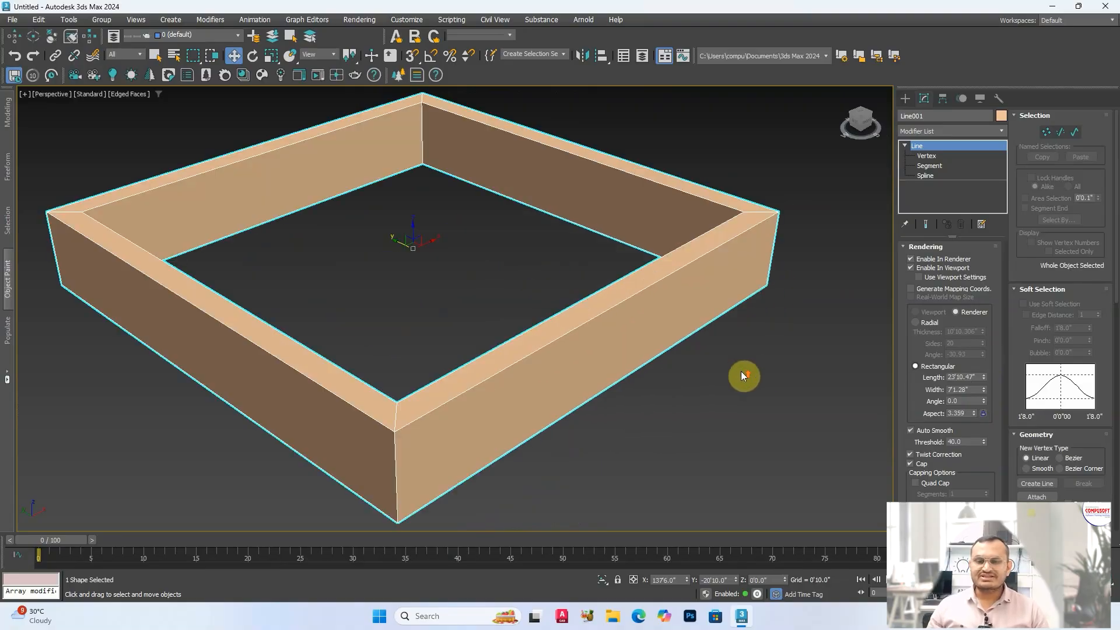
Switch the frame's section to Radial and back to Rectangular to compare the two profiles.
left_click(932, 322)
left_click(934, 367)
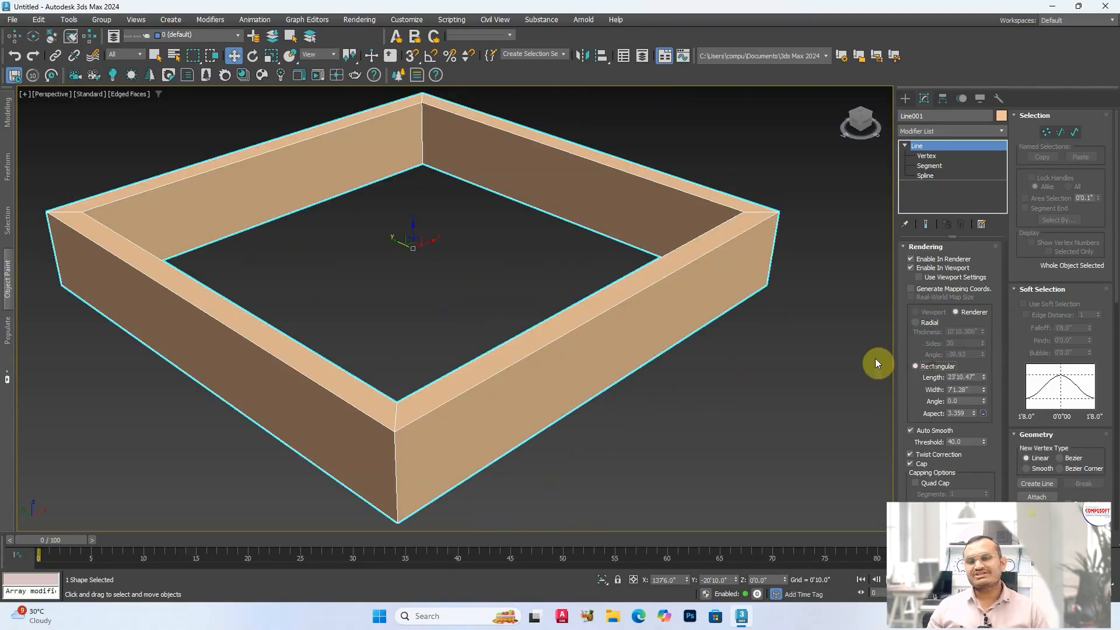
scroll(793, 339, "down", 4)
scroll(781, 347, "up", 1)
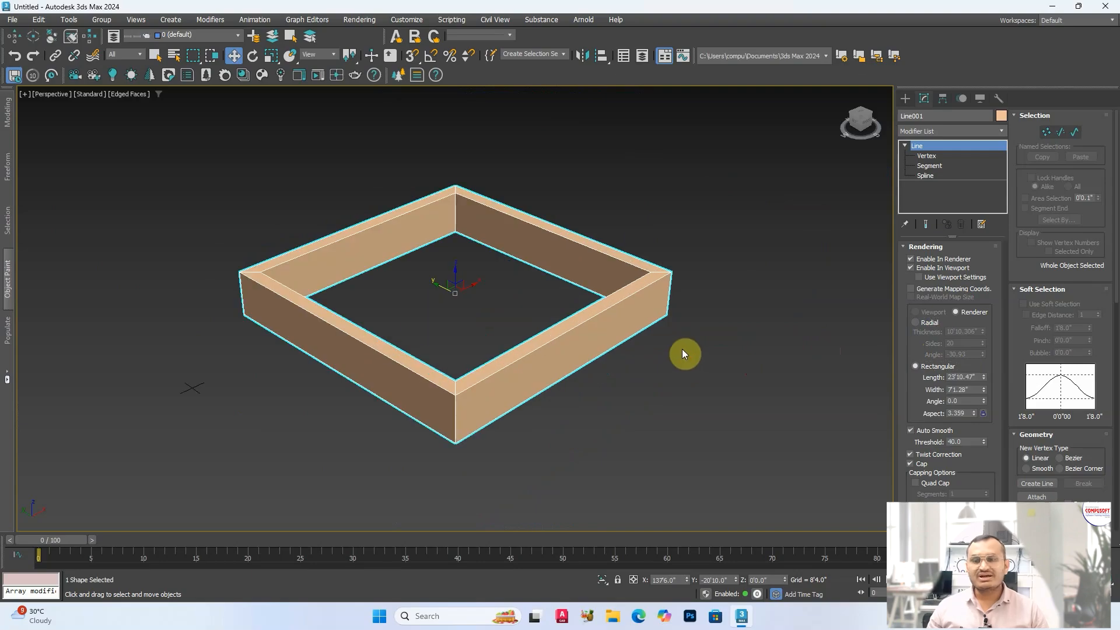
Try a renderable line inside the frame in the Top view, cancel it, and disable renderer and viewport rendering for new lines.
key("alt+w")
right_click(442, 273)
key("alt+w")
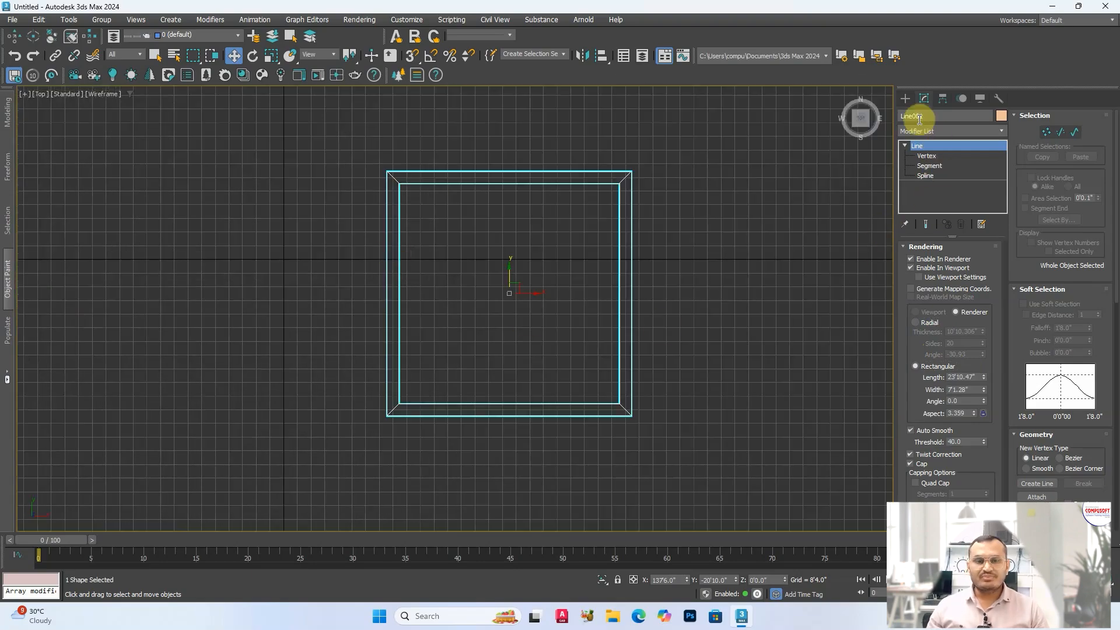
left_click(905, 99)
left_click(926, 190)
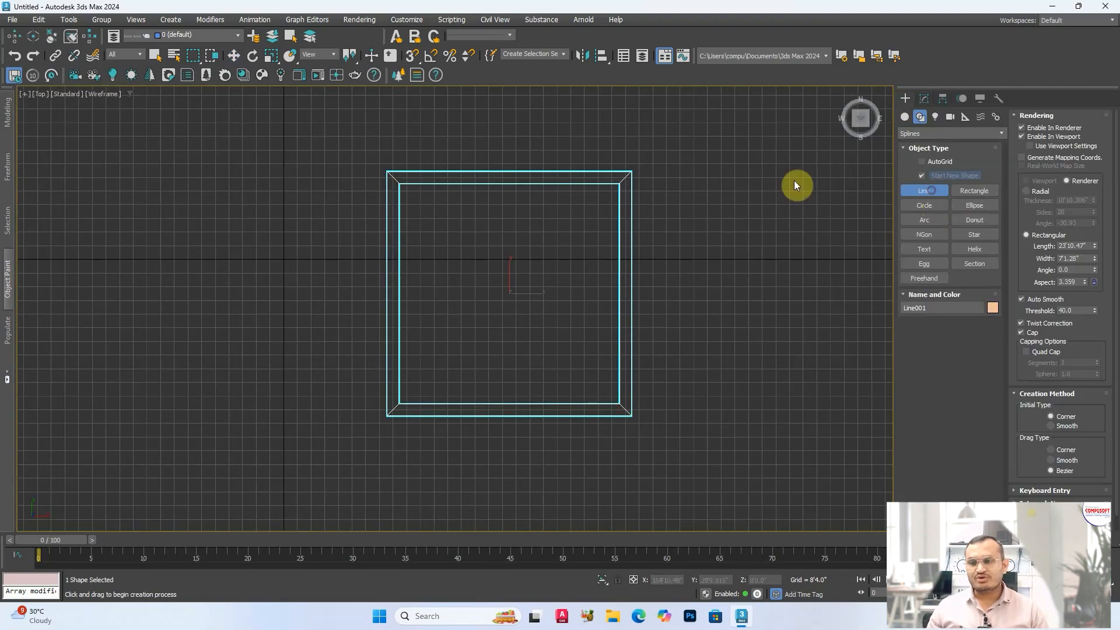
left_click(433, 219)
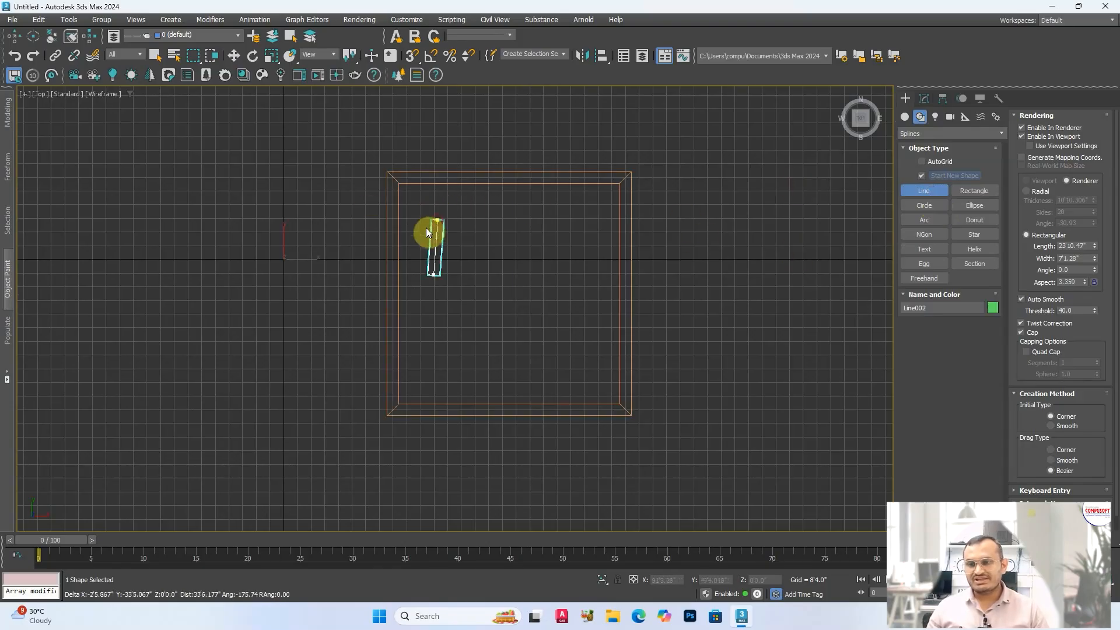
right_click(429, 314)
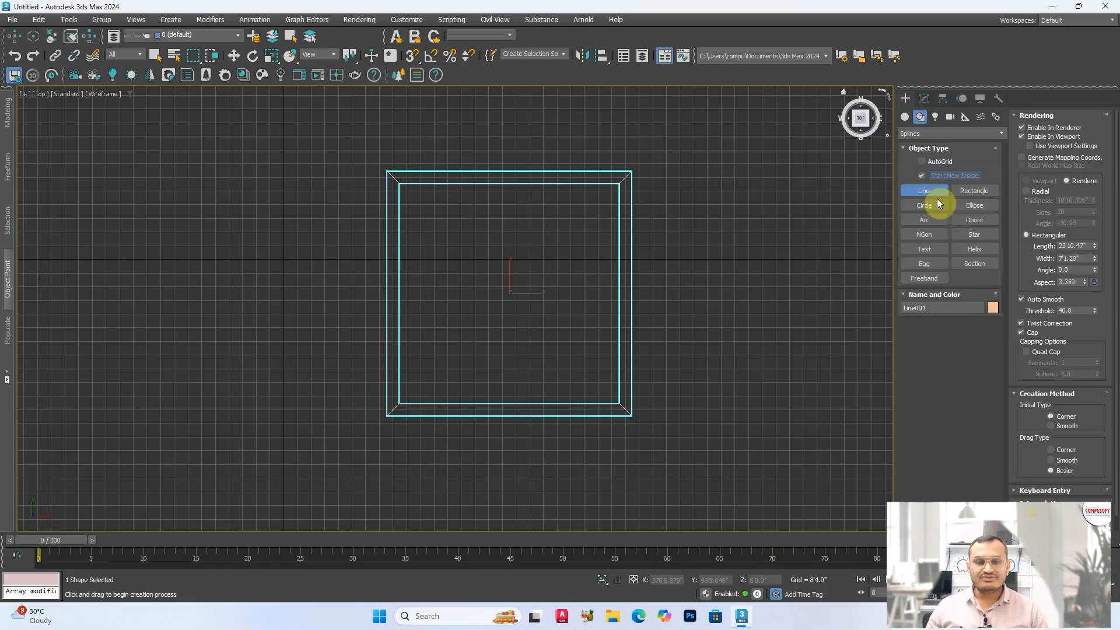
left_click(1033, 129)
left_click(1033, 136)
Draw a closed four-corner line rectangle about 89 feet wide inside the frame, and exit the Line tool.
left_click(441, 219)
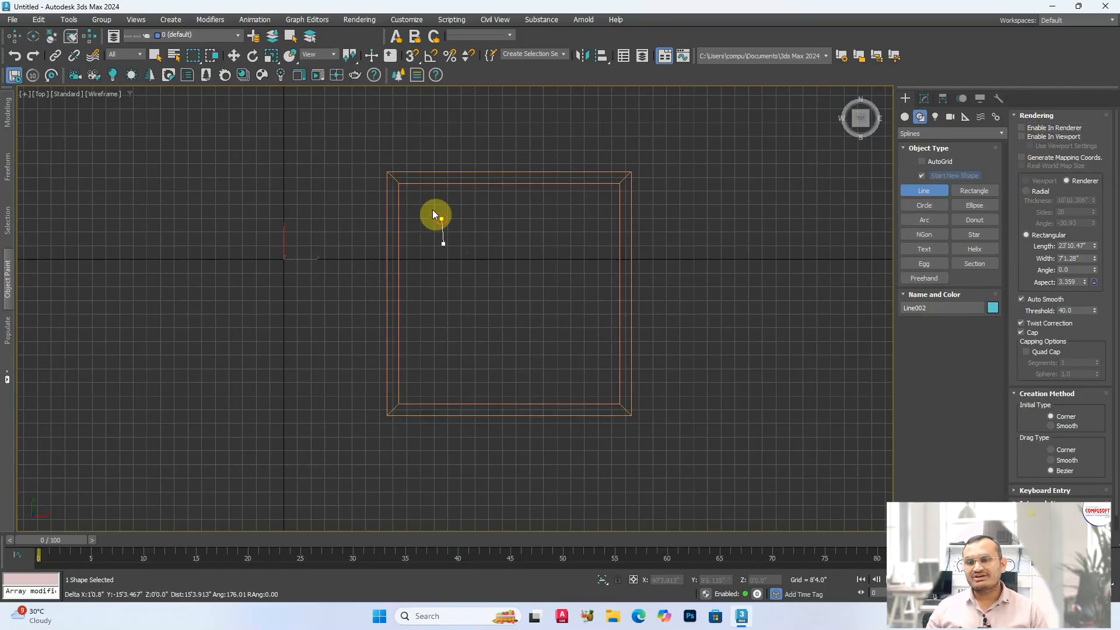
left_click(441, 383)
left_click(589, 383)
left_click(589, 219)
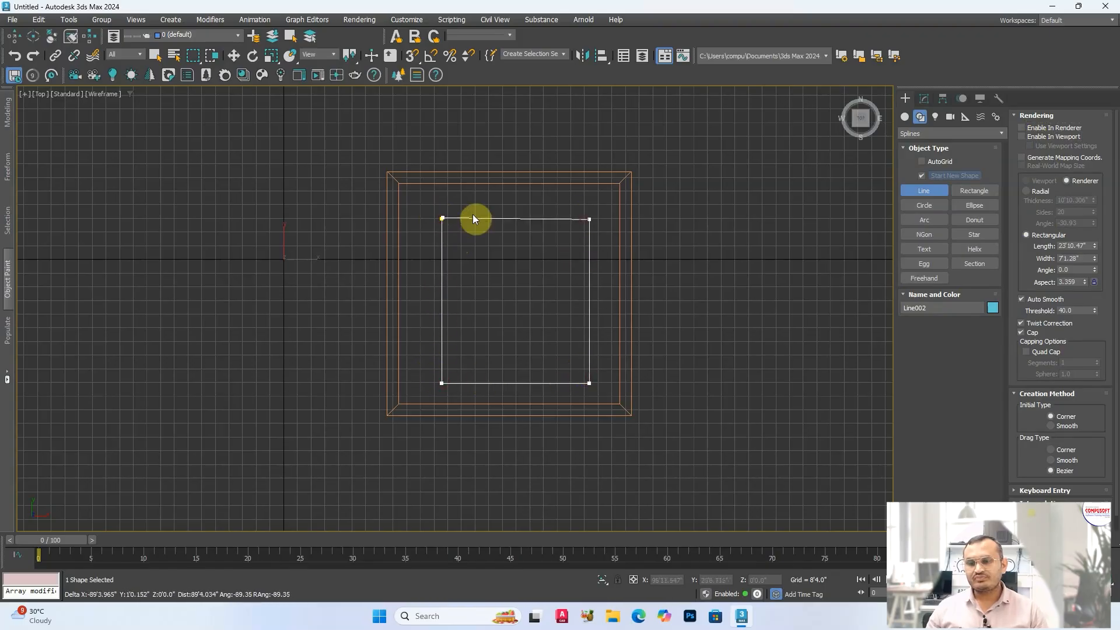
left_click(439, 219)
left_click(528, 316)
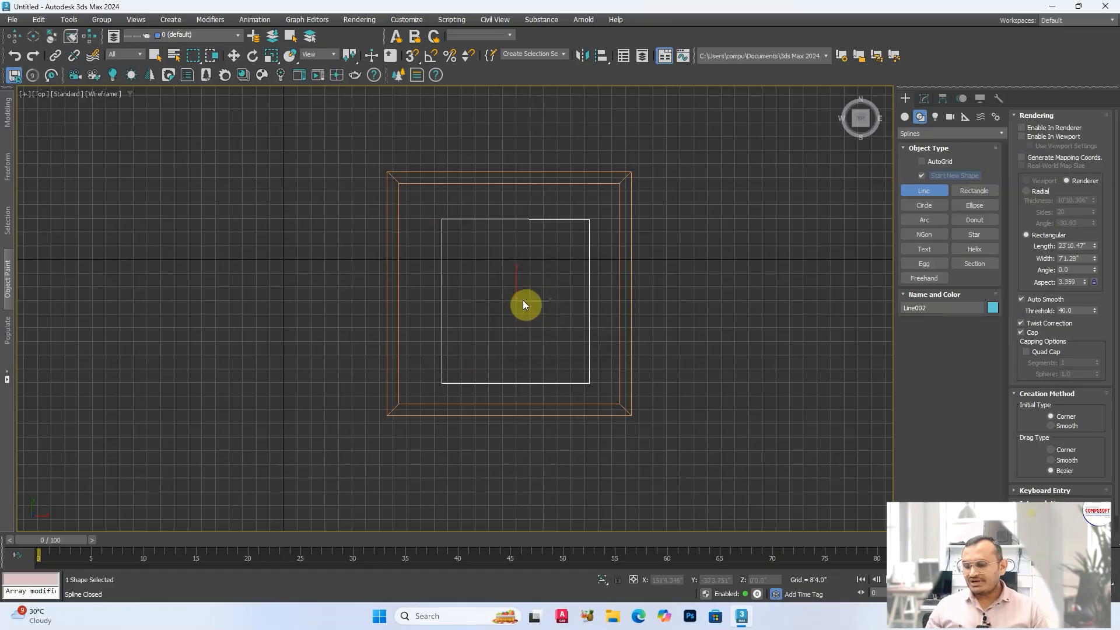
right_click(527, 304)
Compare the rendering settings of the outer frame and the inner rectangle by selecting each one.
left_click(625, 204)
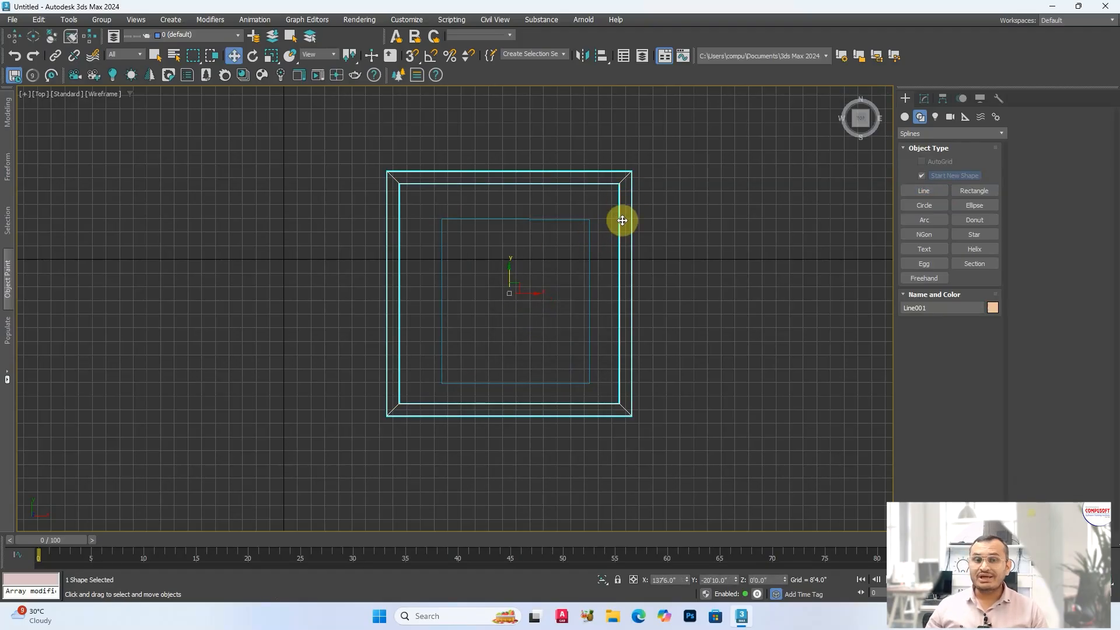
left_click(925, 98)
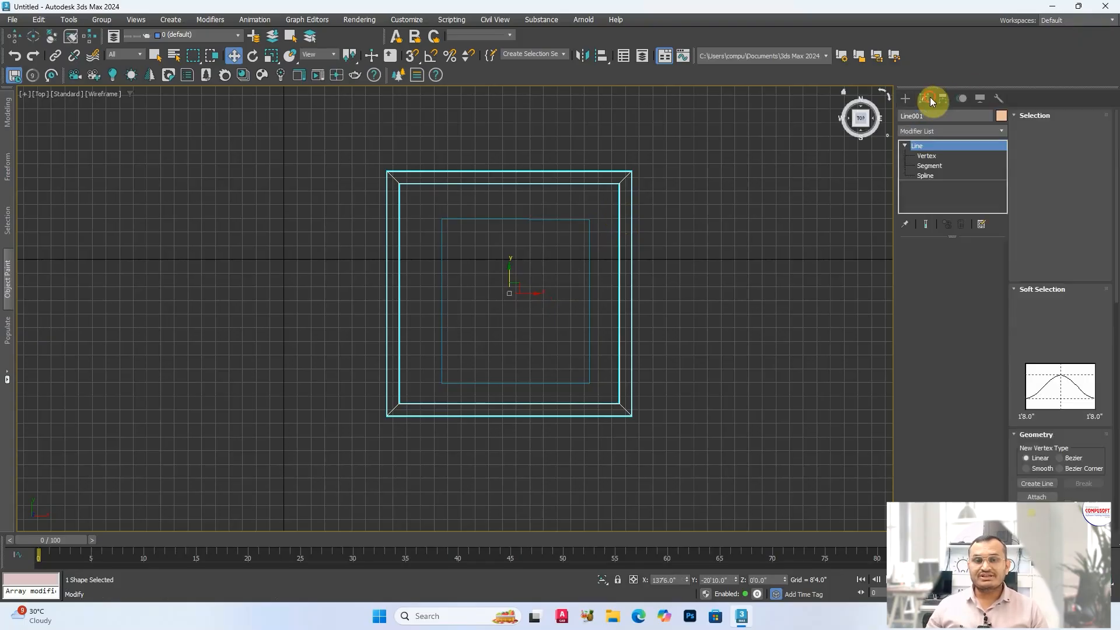
left_click(588, 222)
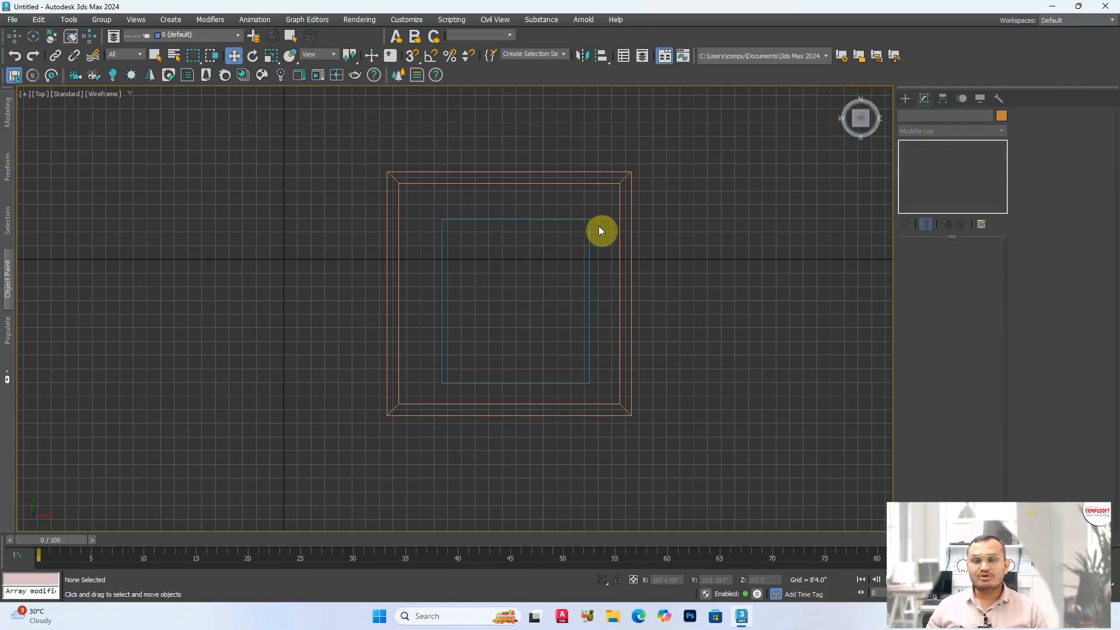
left_click(590, 225)
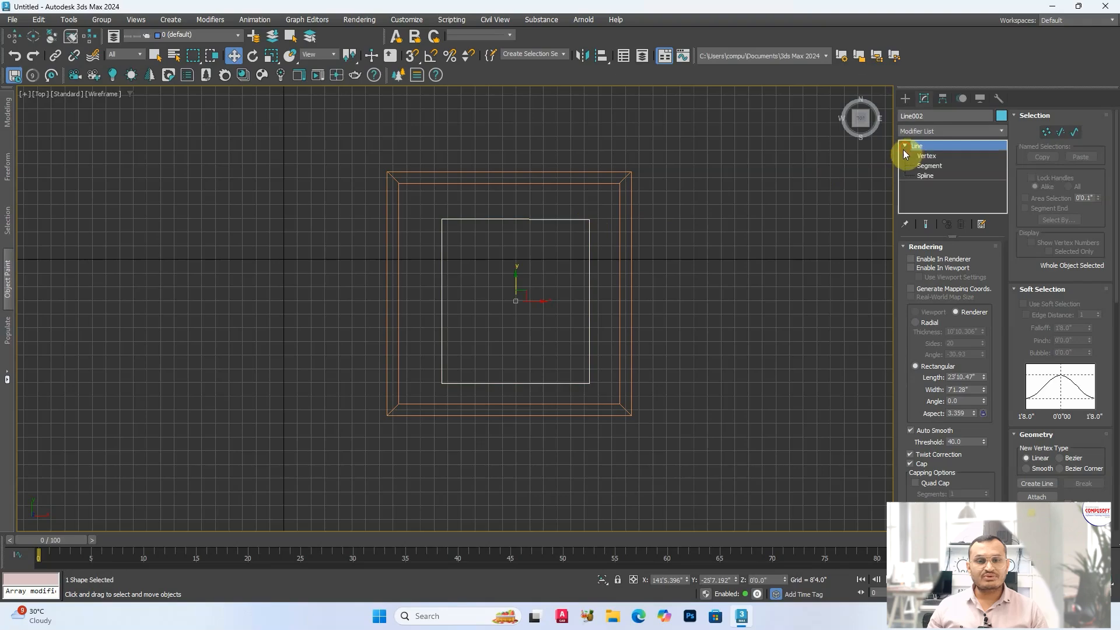
Attach the inner rectangle to the outer frame so both splines form one line object.
left_click(621, 233)
right_click(624, 233)
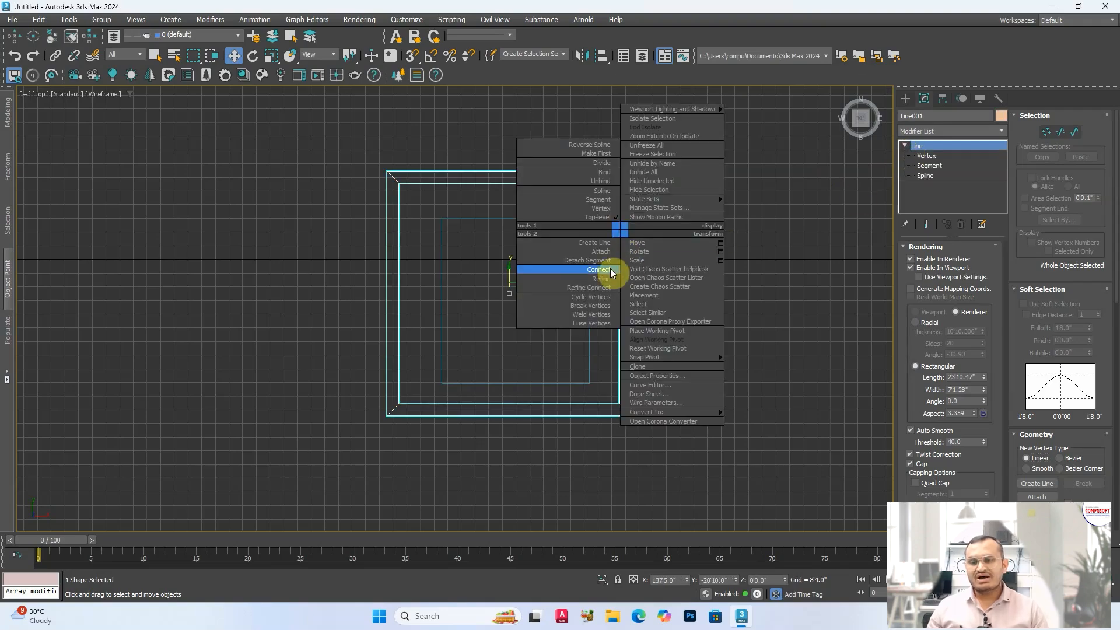
left_click(606, 251)
left_click(590, 246)
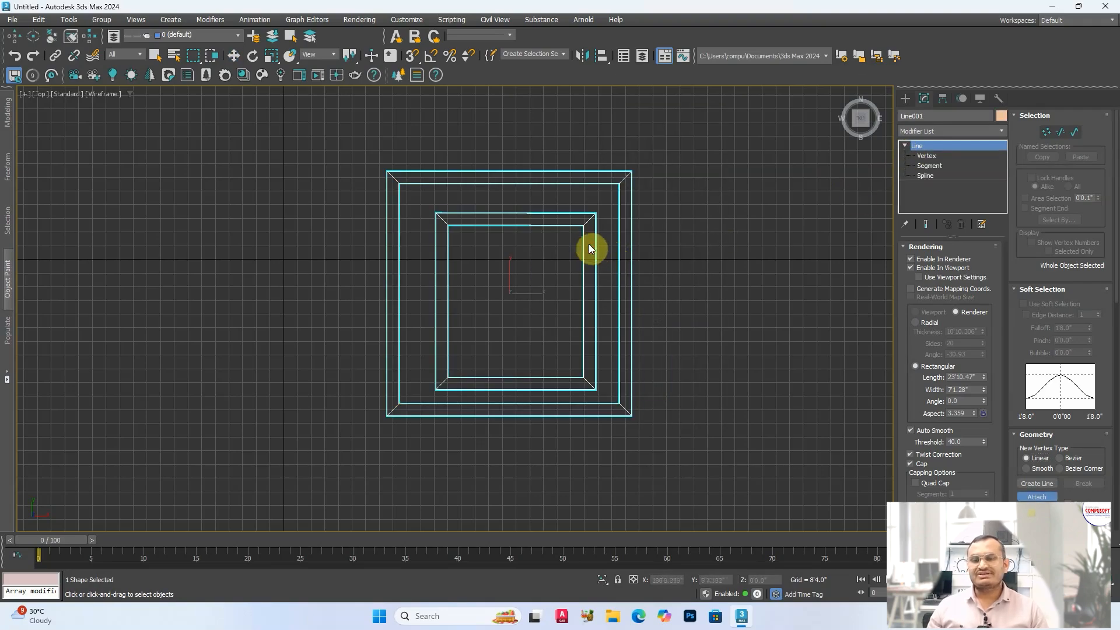
key("w")
In the Perspective view, increase the combined frame's rectangular section length to about 26'0.25".
key("alt+w")
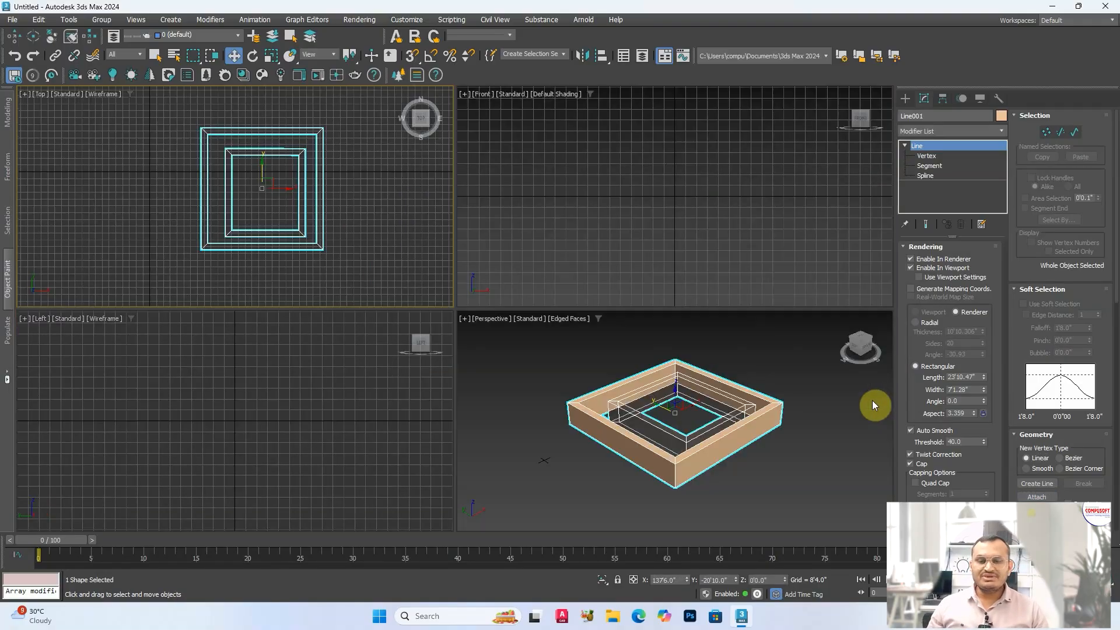
right_click(849, 408)
key("alt+w")
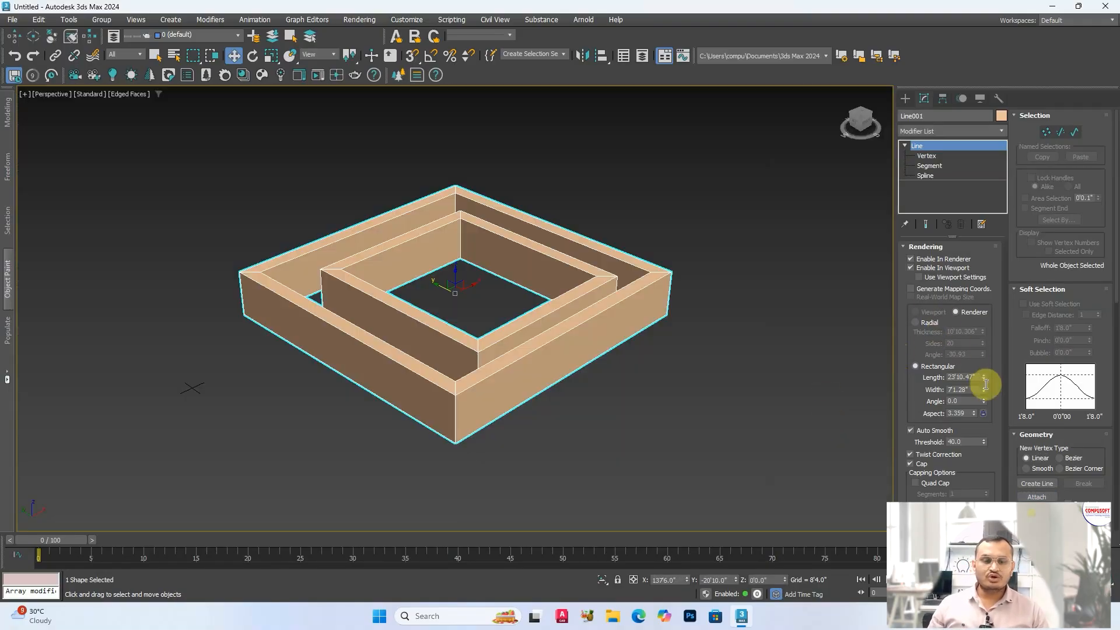
mouse_move(983, 378)
left_mouse_down()
mouse_move(972, 325)
mouse_move(984, 369)
left_mouse_up()
In the Top view, move the inner rectangle's left vertices outward and its upper and lower vertices slightly up, and leave Vertex level.
right_click(718, 355)
key("alt+w")
right_click(389, 245)
key("alt+w")
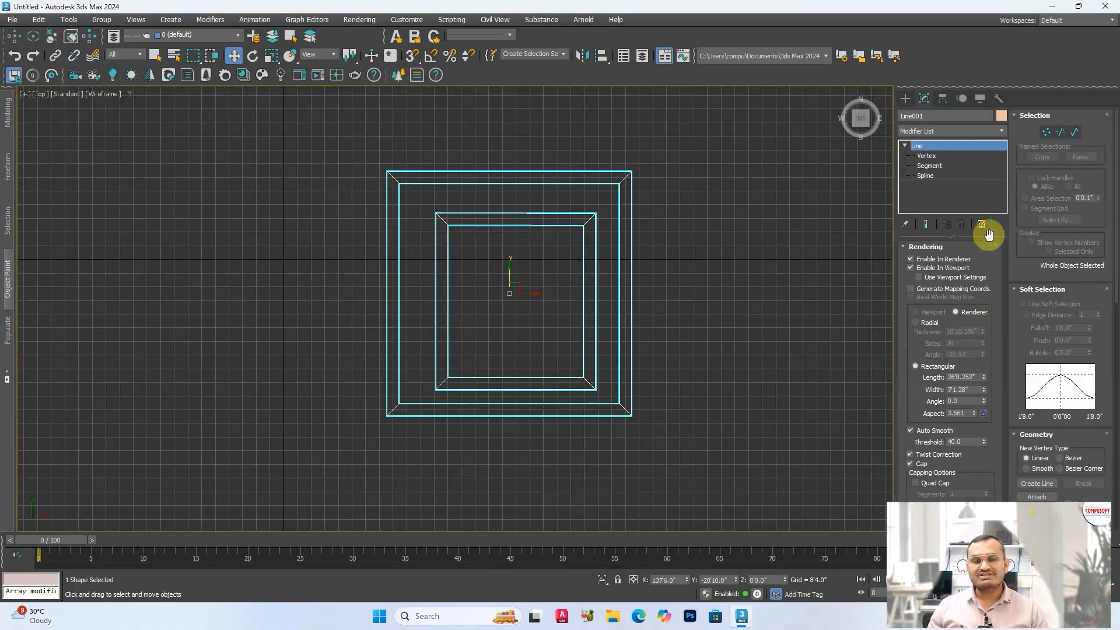
left_click(927, 156)
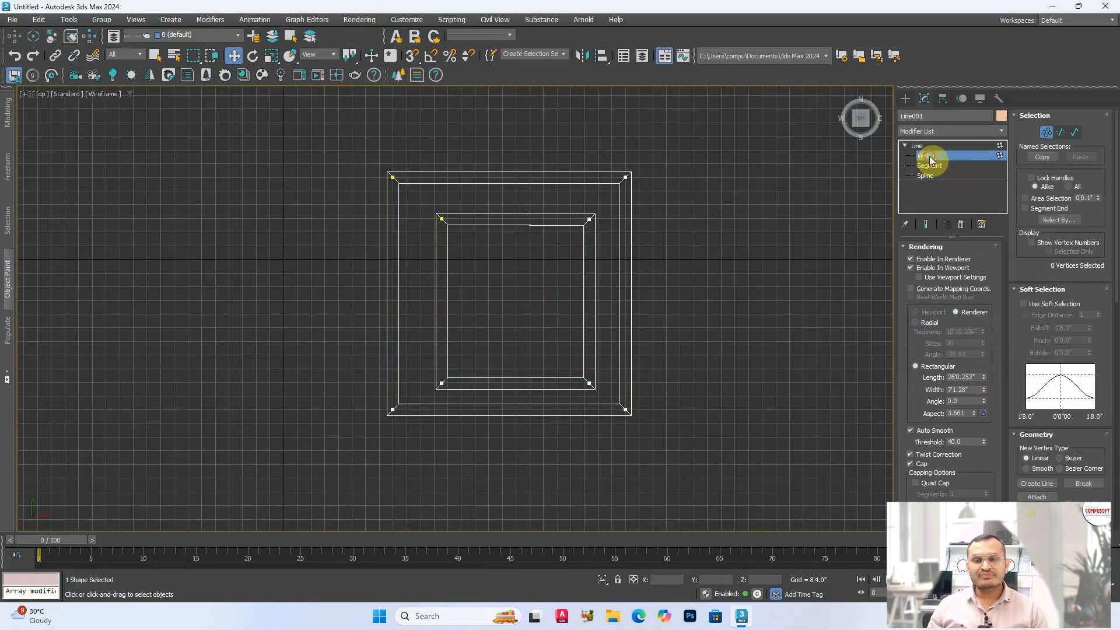
left_click_drag(417, 204, 470, 396)
left_click_drag(465, 218, 593, 243)
left_click_drag(589, 200, 586, 195)
left_click_drag(414, 370, 592, 362)
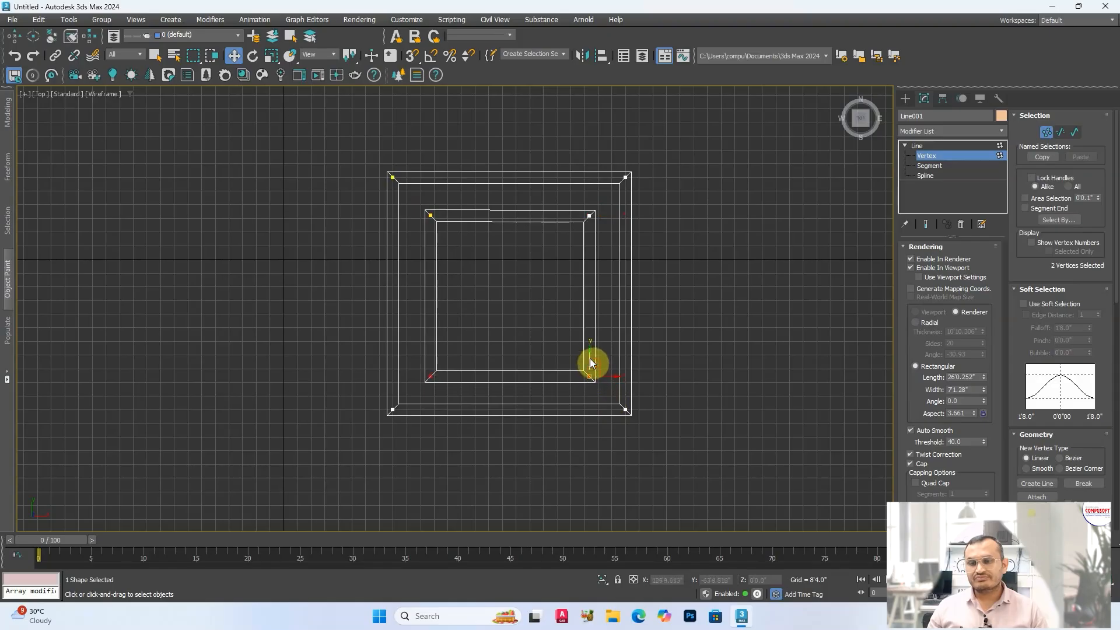
left_click(922, 146)
In the Perspective view, set the frame's rectangular section to about 44'6" length and 6'3" width, and view it from above.
right_click(670, 229)
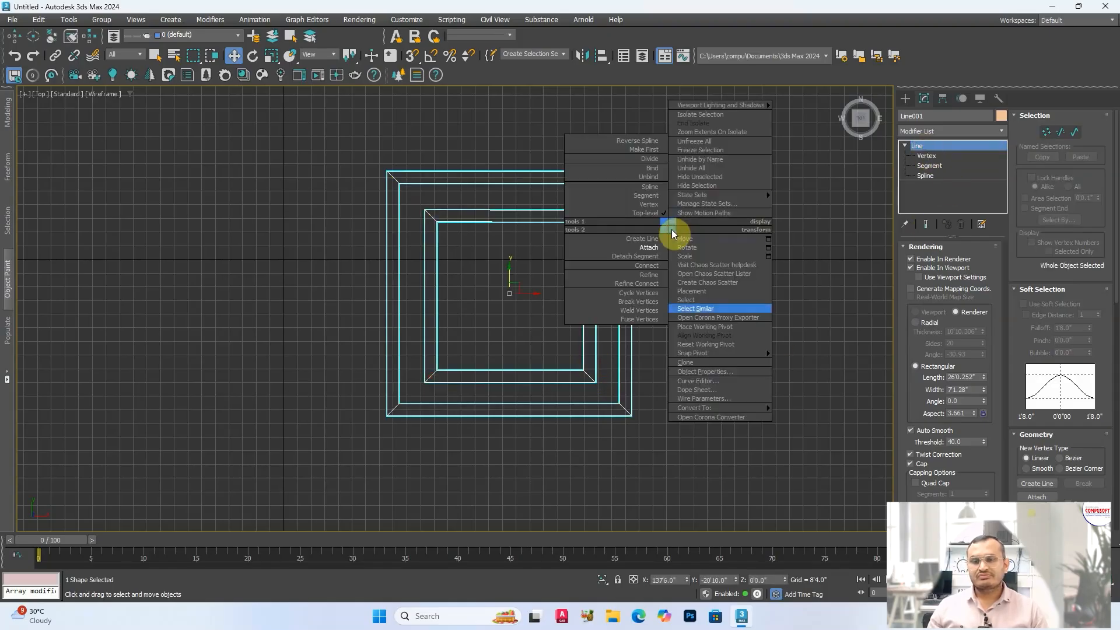
key("alt+w")
key("alt+w")
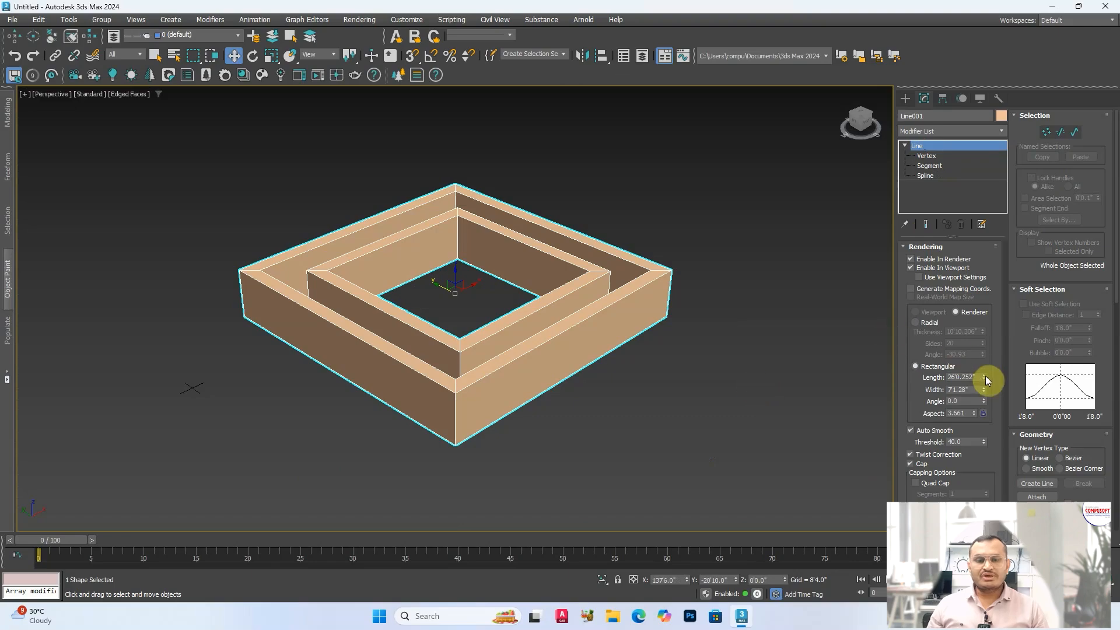
mouse_move(983, 377)
left_mouse_down()
mouse_move(984, 343)
mouse_move(985, 390)
mouse_move(984, 366)
left_mouse_up()
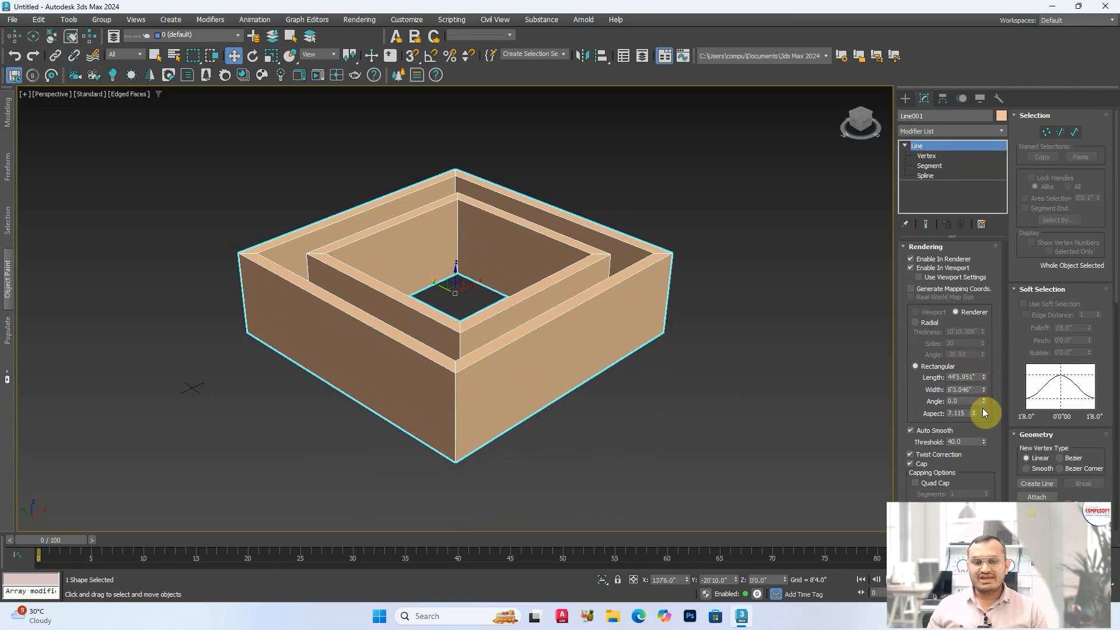
scroll(683, 321, "down", 3)
middle_click_drag(684, 321, 709, 357, "alt")
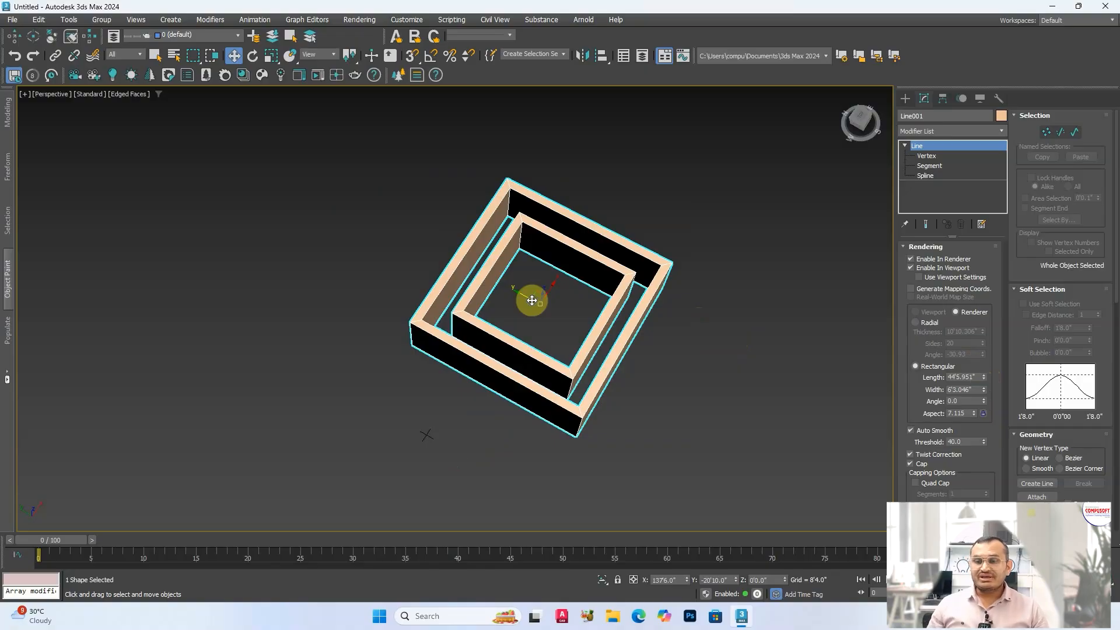
Disable renderer and viewport rendering for the combined line at Segment level, and return to the whole object.
right_click(669, 240)
key("alt+w")
key("alt+w")
key("alt+w")
key("alt+w")
middle_click_drag(472, 270, 500, 265)
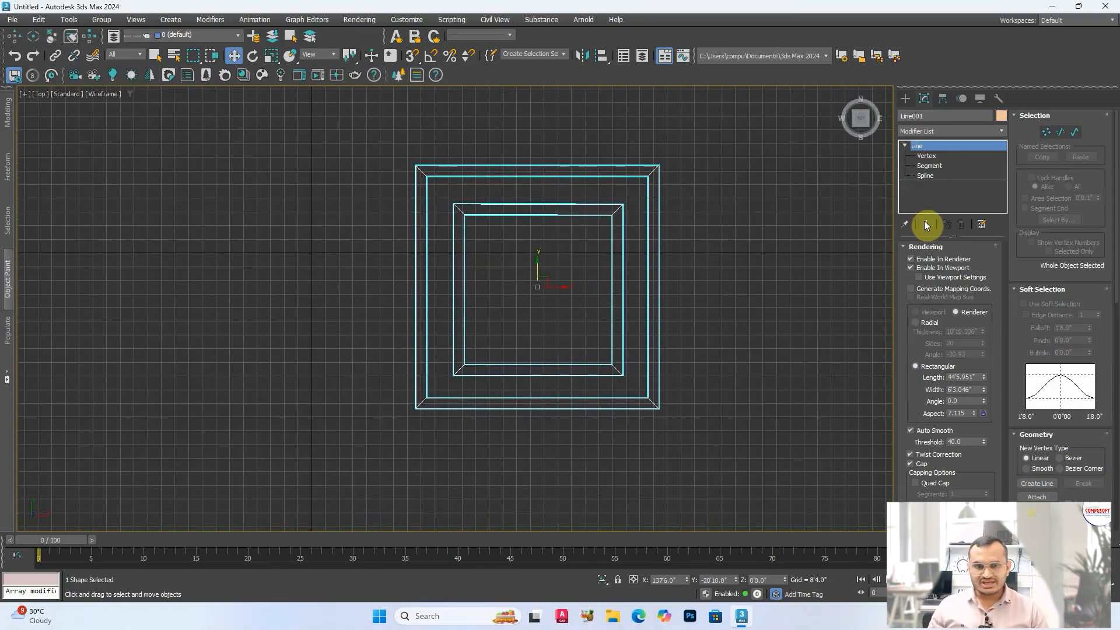
left_click(930, 165)
left_click(927, 258)
left_click(924, 268)
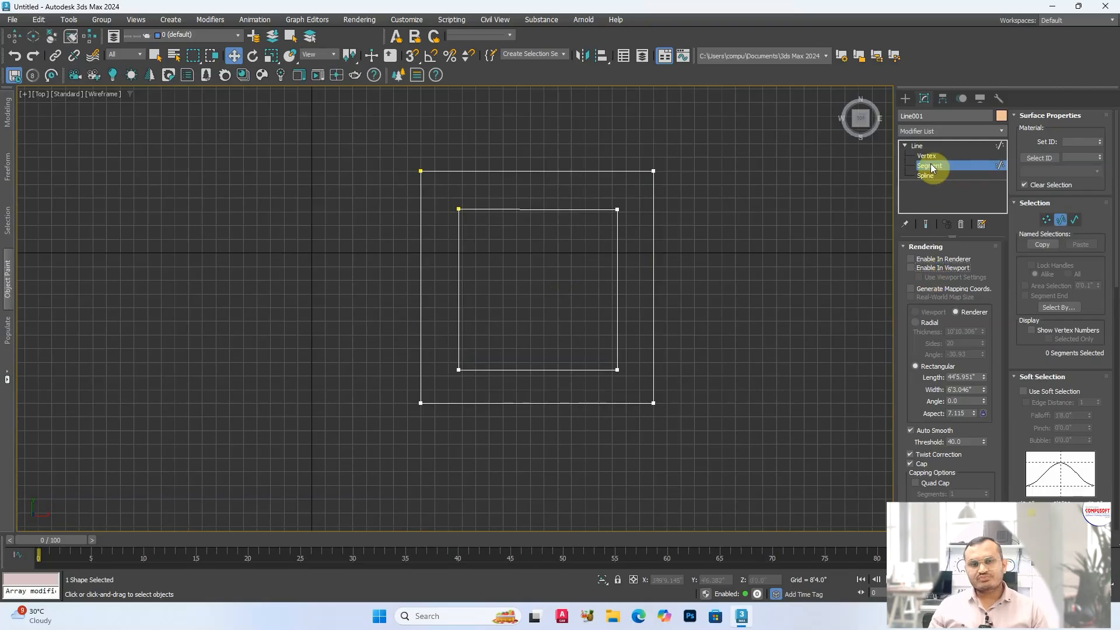
left_click(922, 145)
Apply an Extrude modifier to the combined line with an amount of 28'1.5", working in the Perspective view.
key("alt+w")
middle_click(754, 431)
key("alt+w")
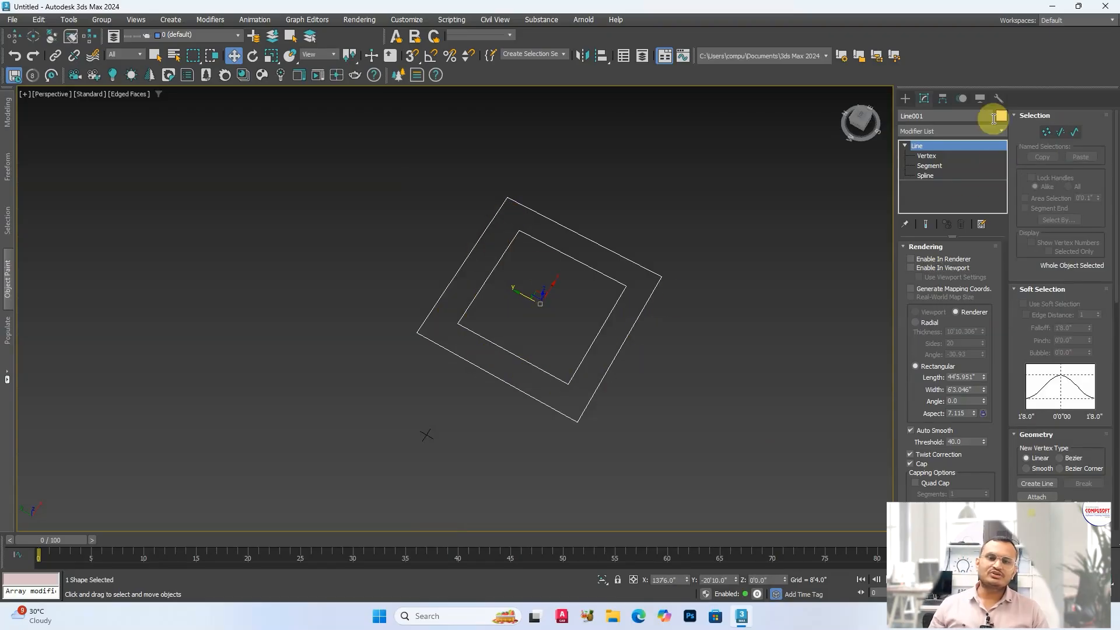
left_click(944, 132)
type("ex")
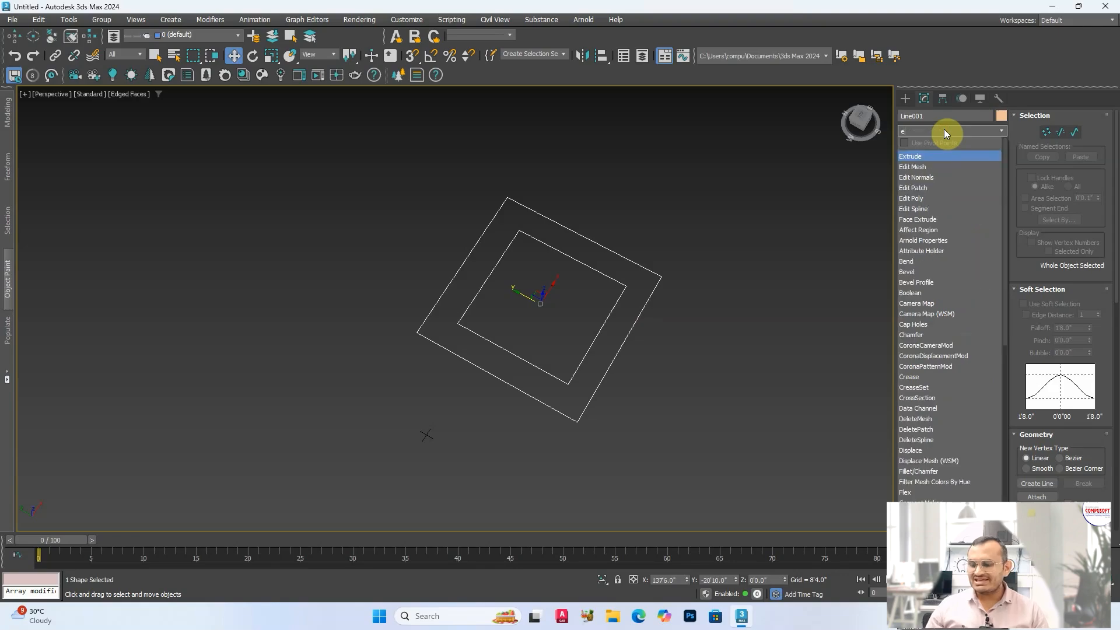
left_click(935, 155)
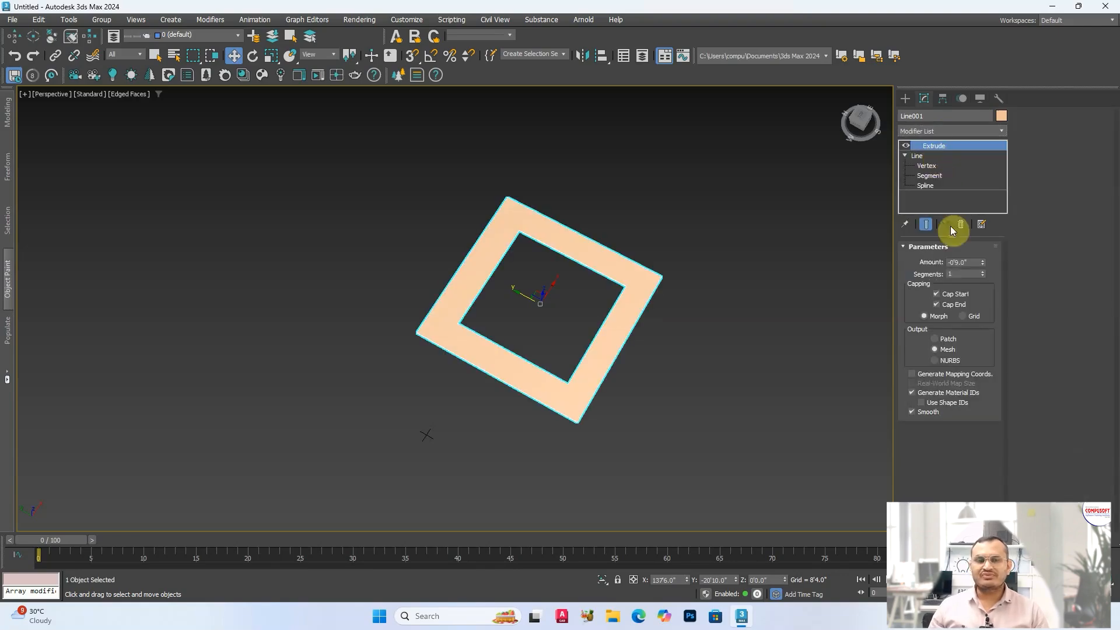
left_click_drag(983, 264, 935, 506)
middle_click_drag(679, 474, 673, 433)
Check the extruded frame in the Top and Perspective views, and set its extrusion amount to 42'11" with 2 segments.
key("alt+w")
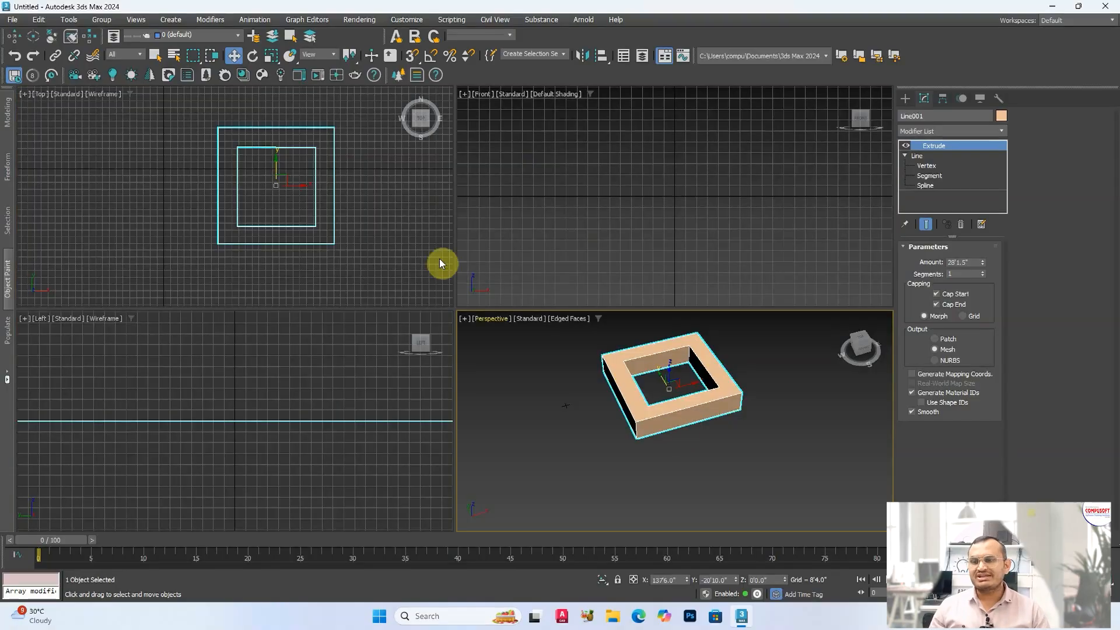
right_click(363, 198)
key("alt+w")
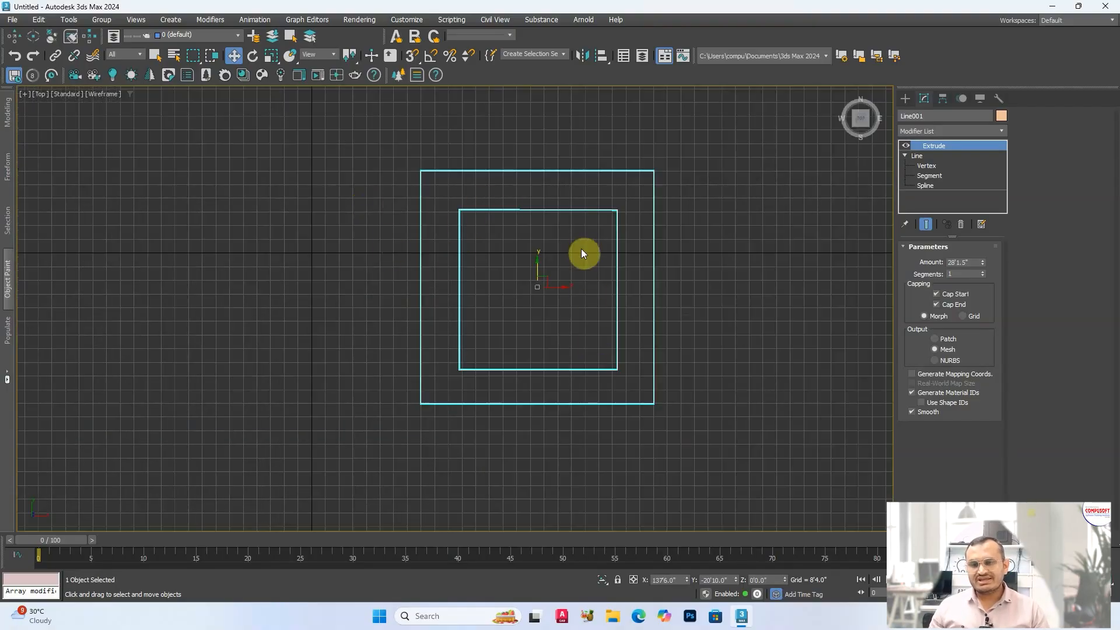
key("alt+w")
right_click(543, 392)
key("alt+w")
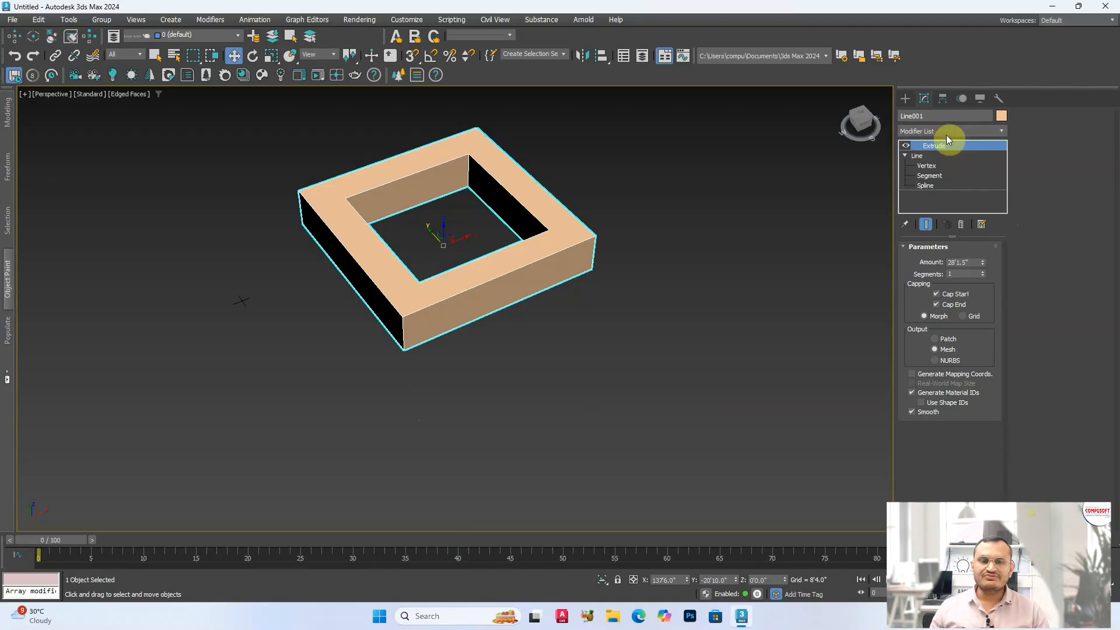
left_click_drag(982, 262, 983, 210)
left_click(982, 271)
middle_click_drag(633, 234, 535, 351)
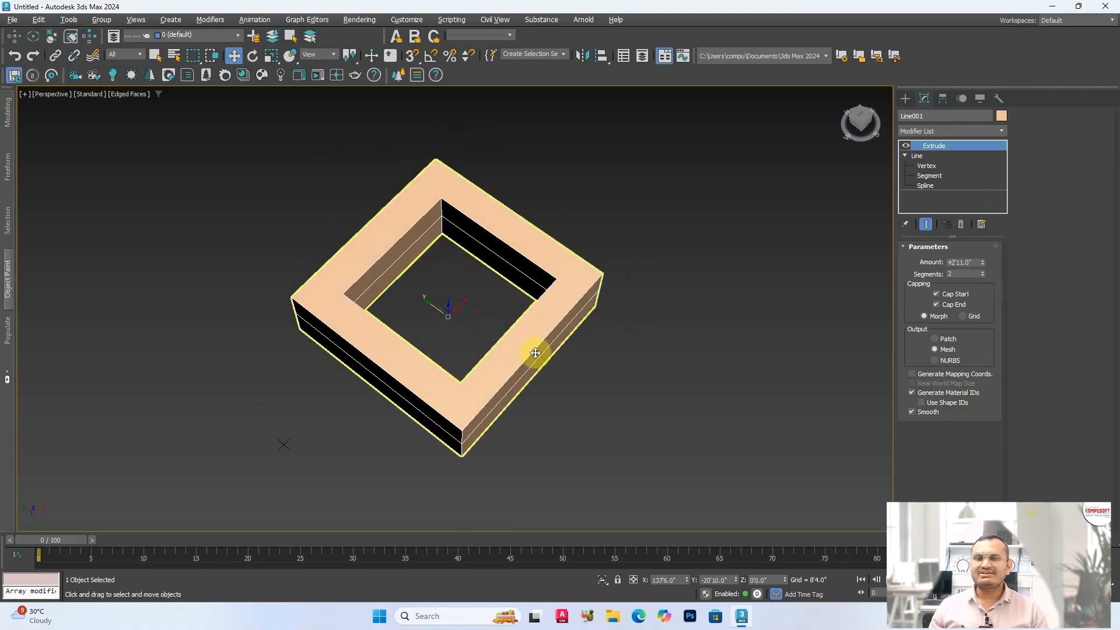